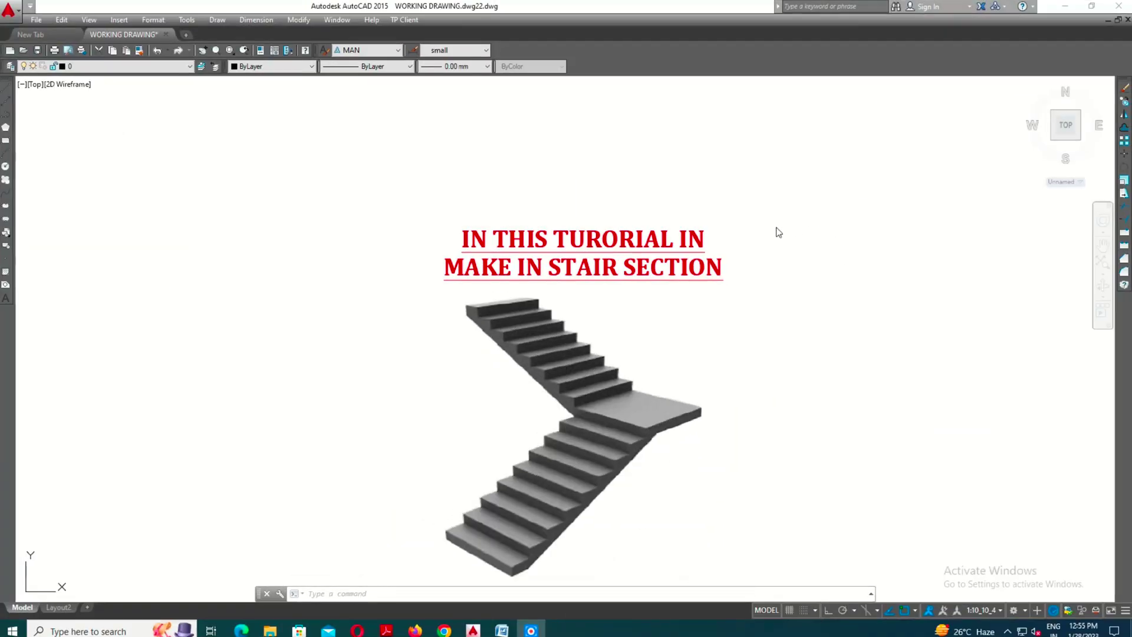
Pan and zoom around the drawing to bring the stair floor plan into view
scroll(734, 203, up, 4)
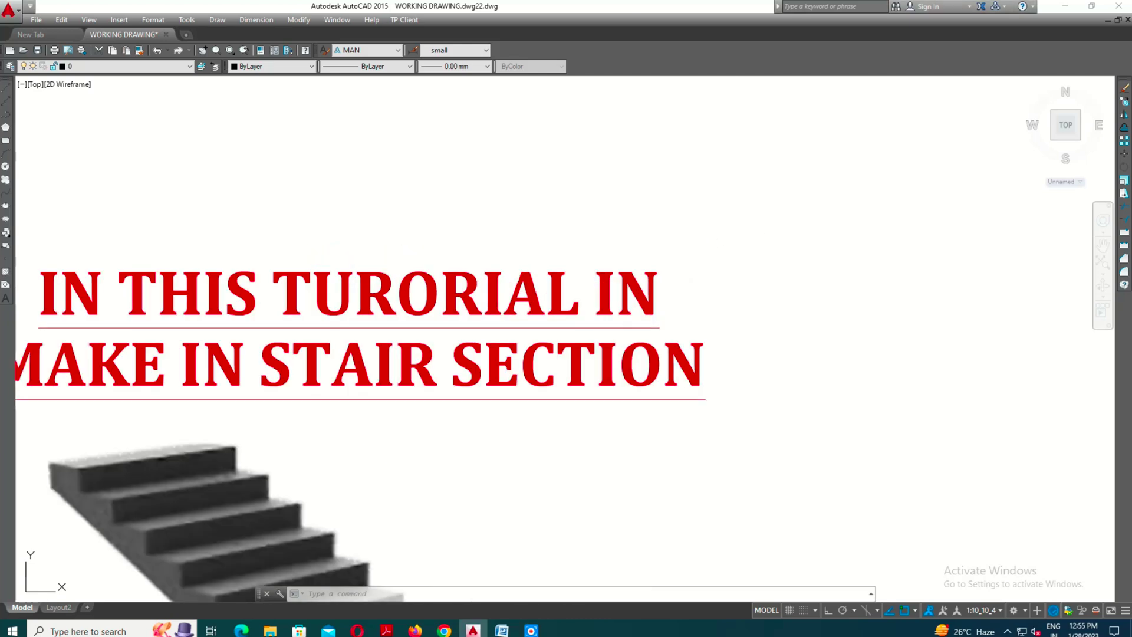
middle_drag(835, 264, 935, 282)
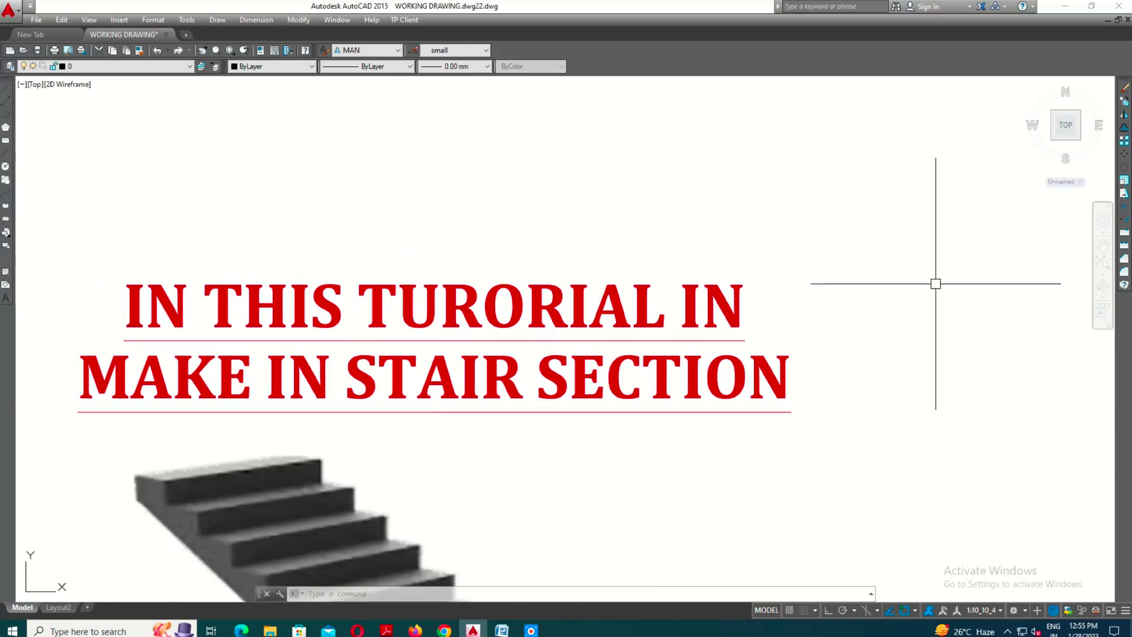
scroll(866, 259, down, 2)
middle_drag(883, 327, 846, 256)
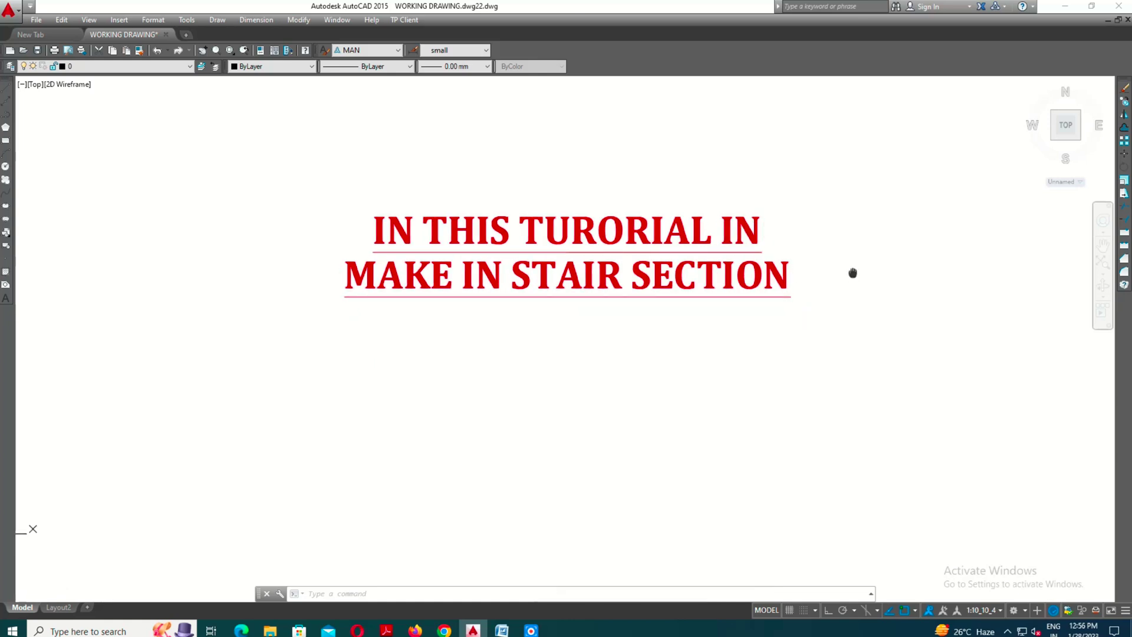
middle_drag(993, 299, 978, 207)
scroll(816, 223, down, 2)
scroll(808, 260, up, 2)
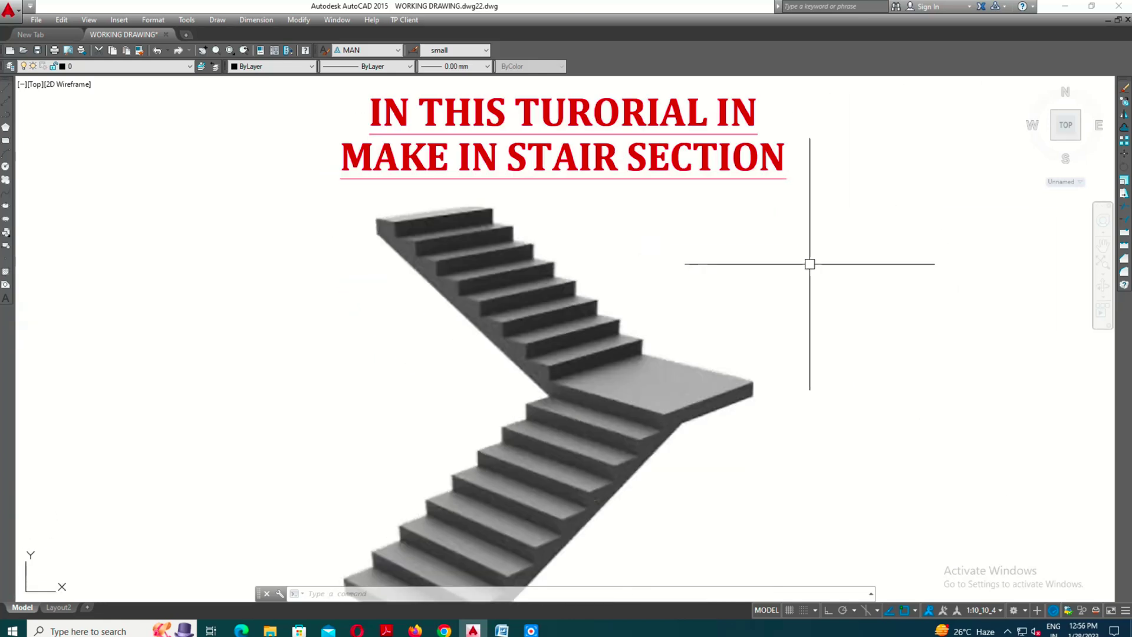
scroll(829, 281, down, 2)
scroll(833, 280, up, 2)
middle_drag(834, 281, 802, 277)
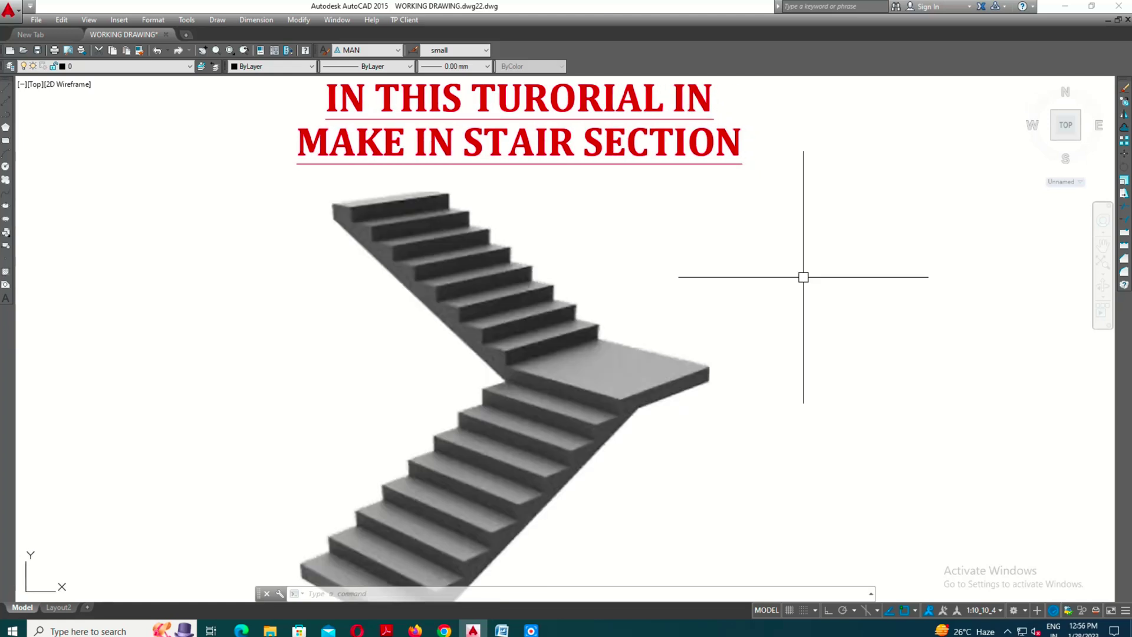
middle_drag(872, 350, 816, 351)
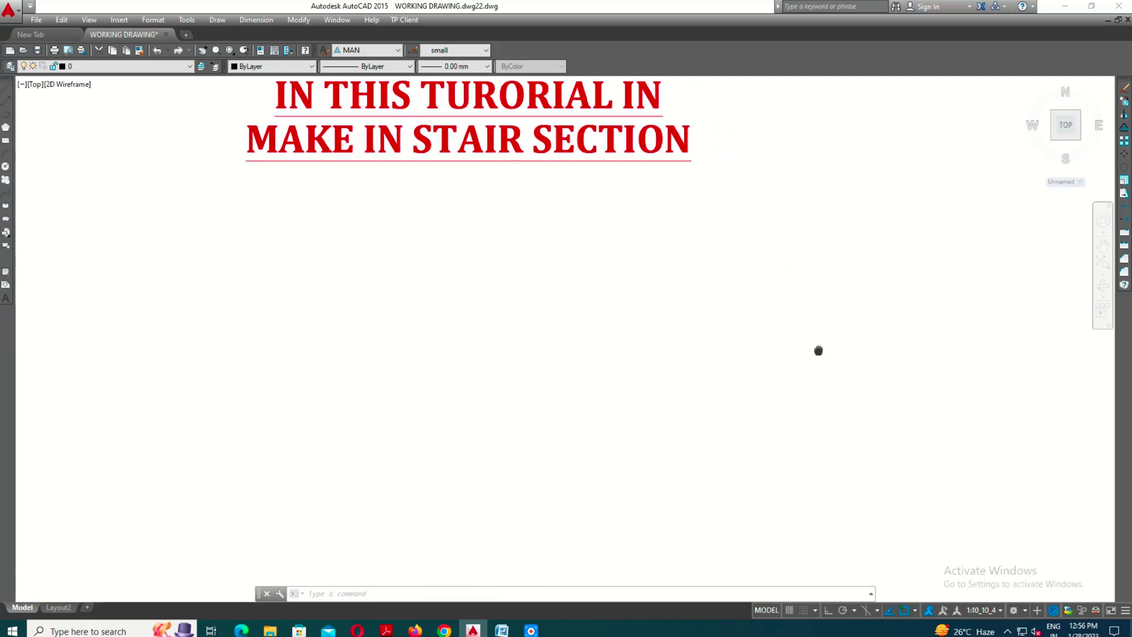
scroll(818, 373, down, 2)
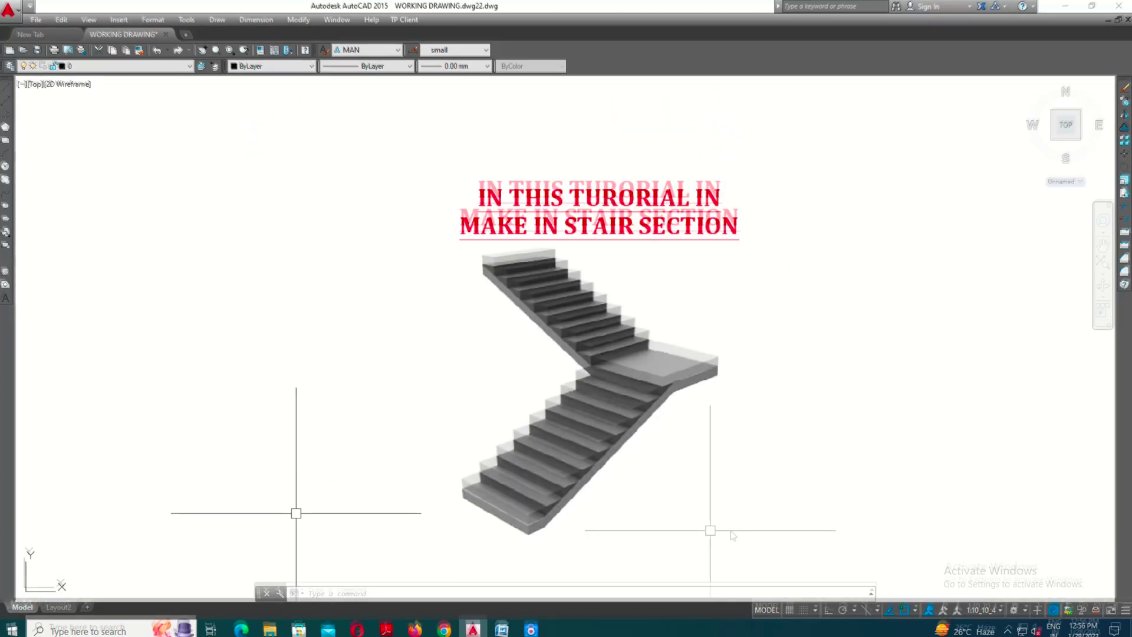
scroll(642, 271, up, 3)
scroll(682, 279, down, 2)
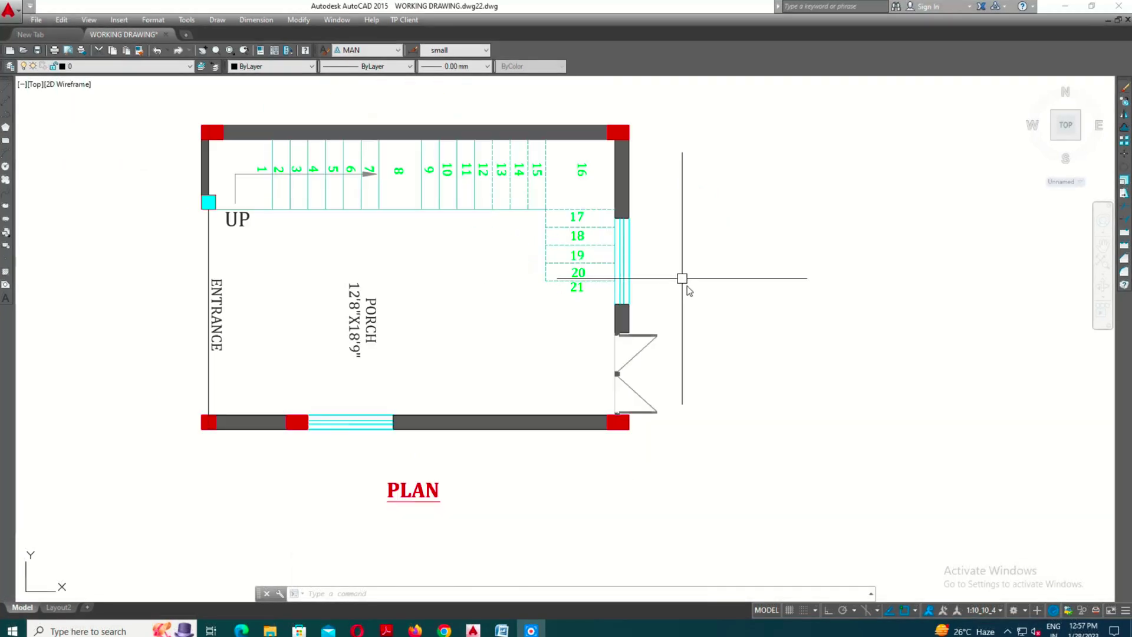
middle_drag(285, 316, 293, 328)
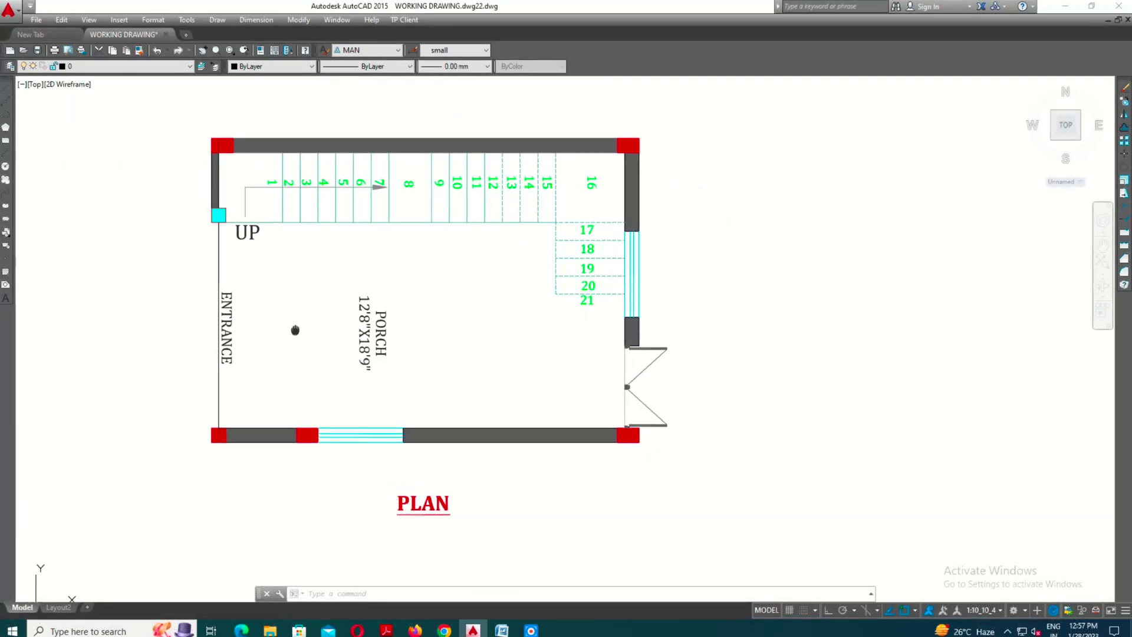
scroll(258, 204, up, 2)
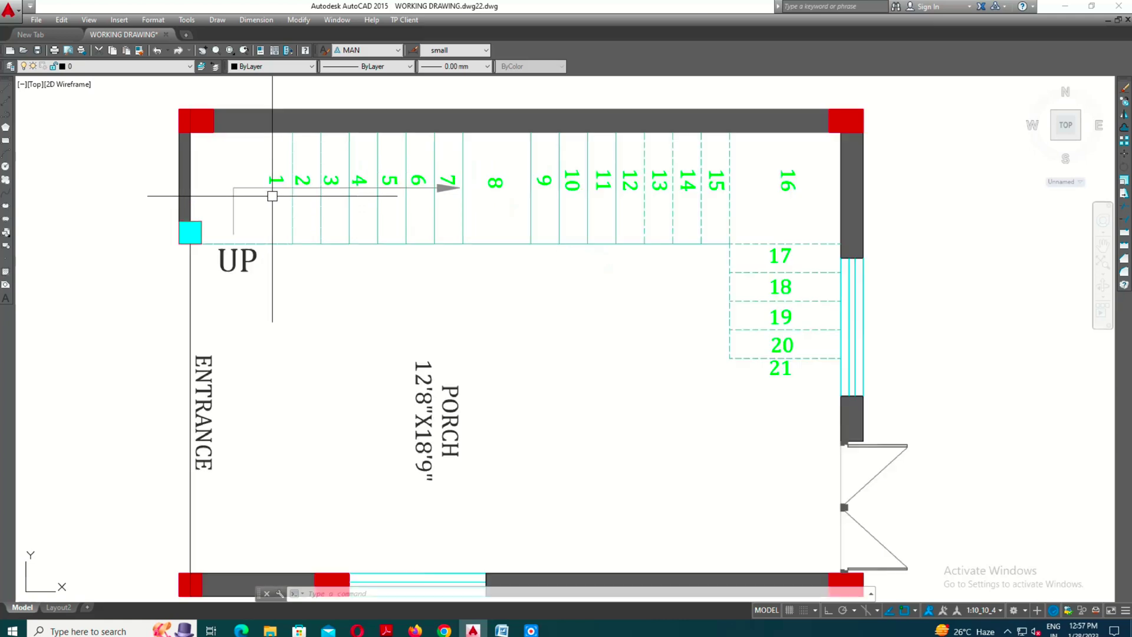
scroll(271, 189, up, 2)
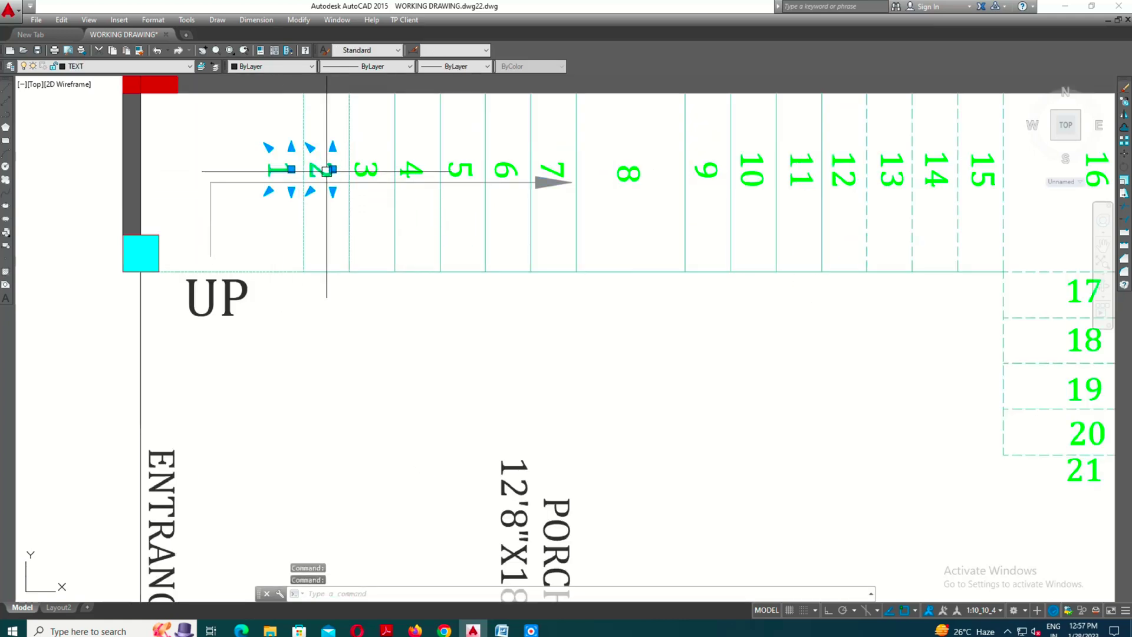
scroll(359, 250, down, 2)
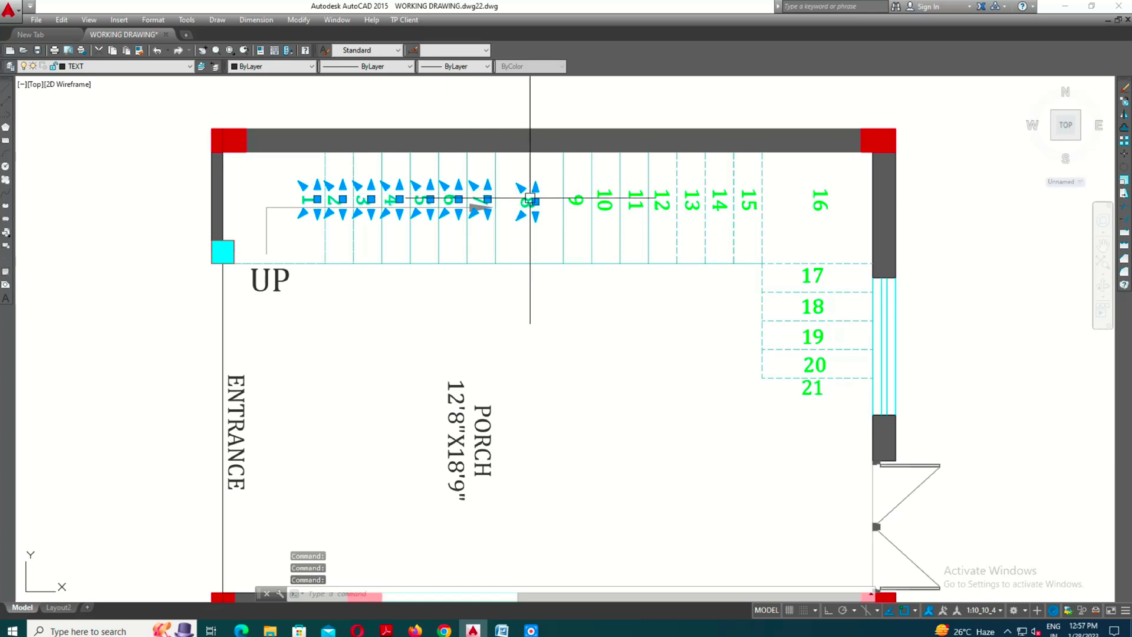
Erase the PORCH size label from the floor plan with E
key(Escape)
click(636, 202)
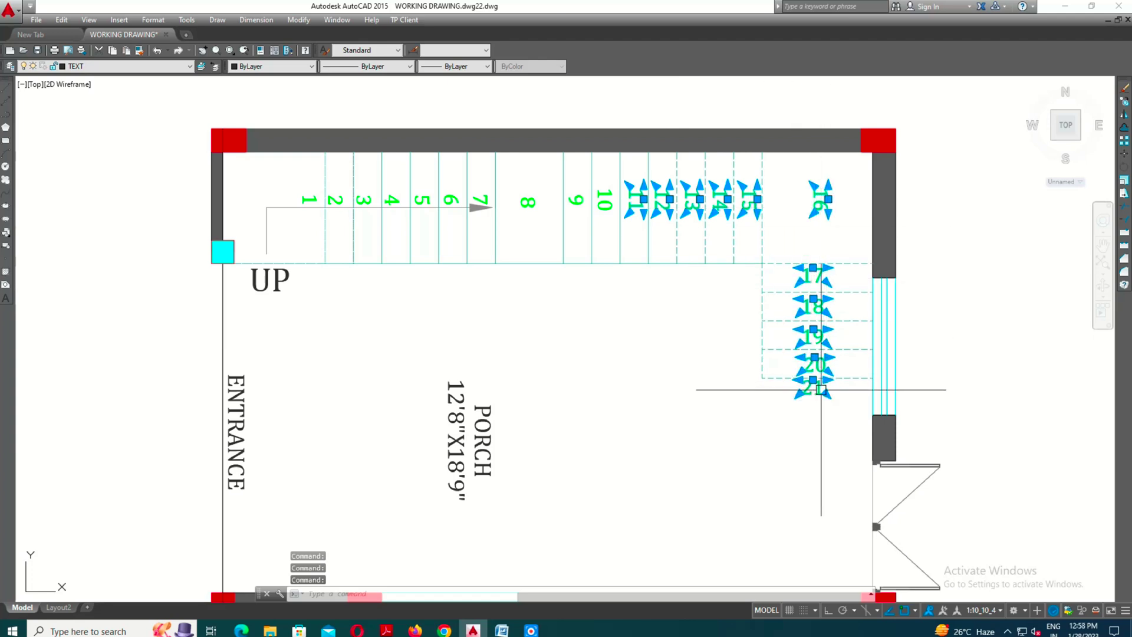
key(Escape)
click(454, 424)
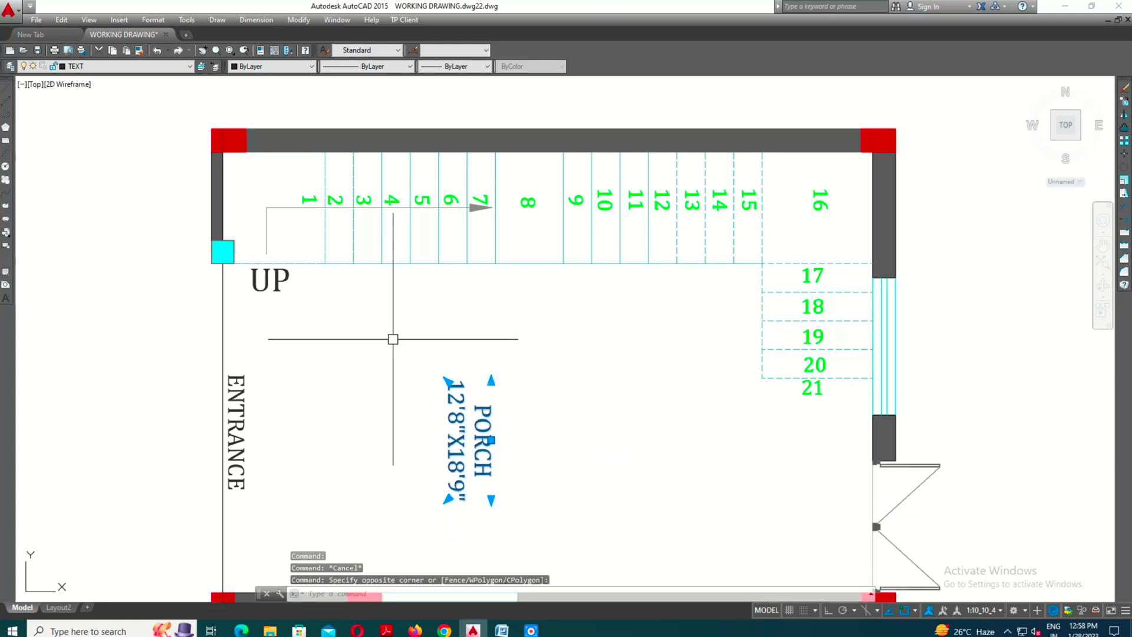
text(e)
key(Return)
scroll(388, 234, down, 1)
middle_drag(324, 228, 325, 257)
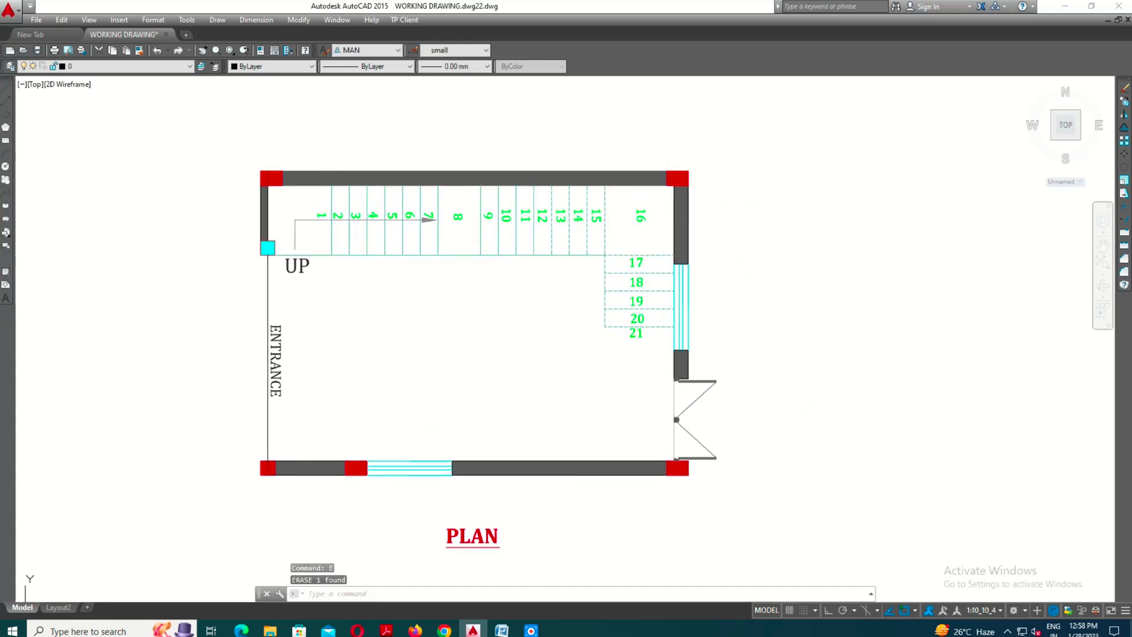
middle_drag(500, 476, 501, 481)
text(XL)
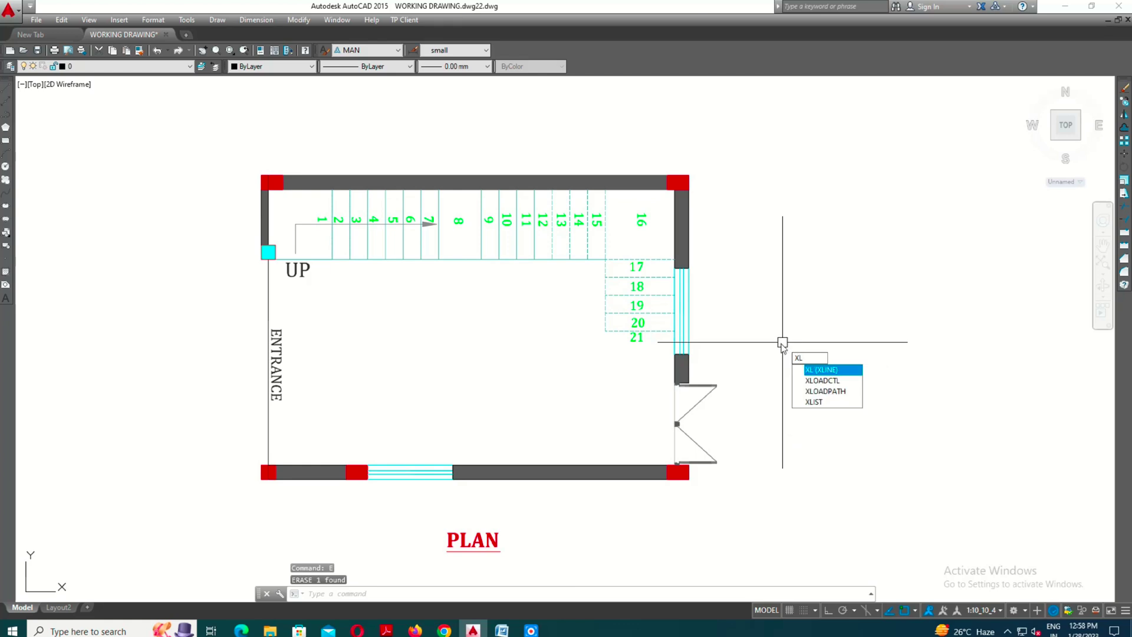
Place vertical construction lines at the left wall edge and the first risers
key(Escape)
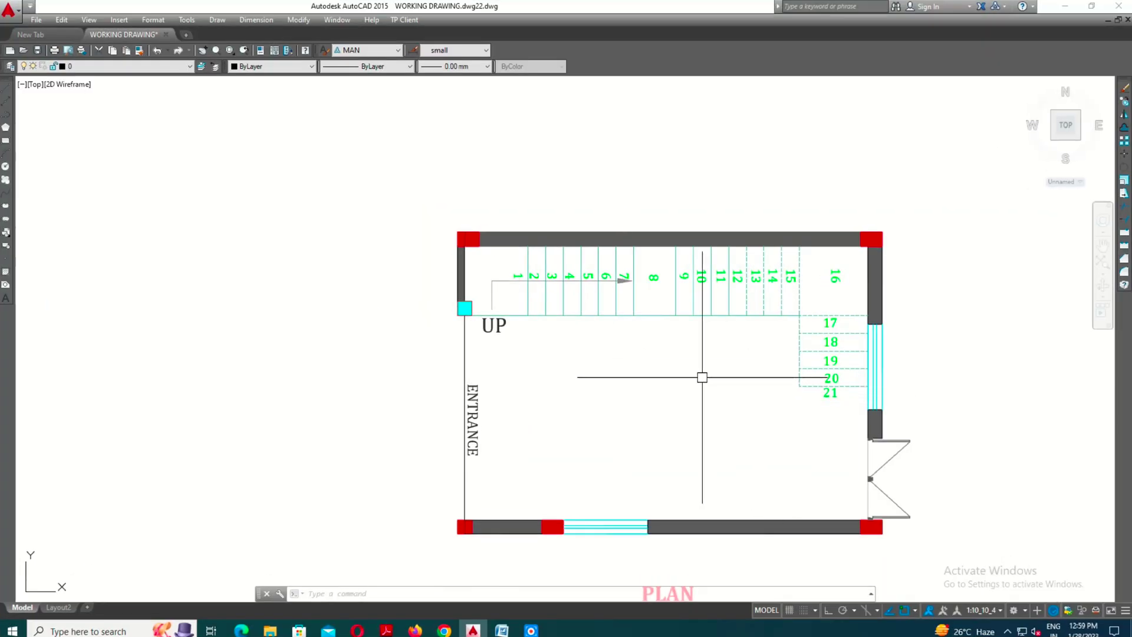
middle_drag(702, 377, 636, 372)
scroll(891, 439, down, 2)
text(XL)
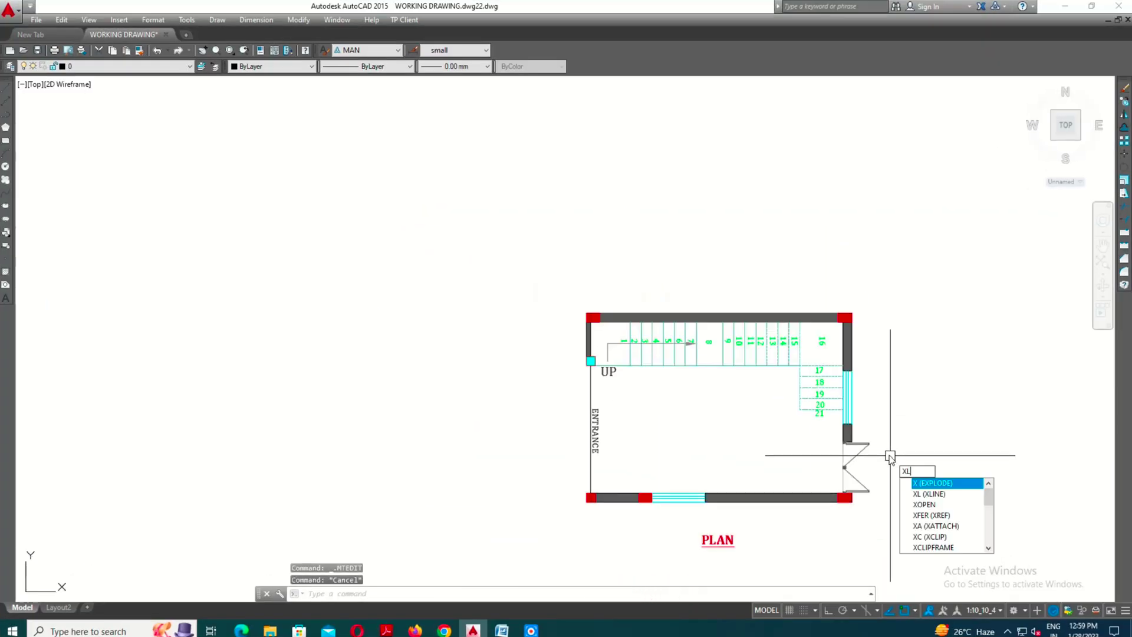
key(Return)
text(V)
key(Return)
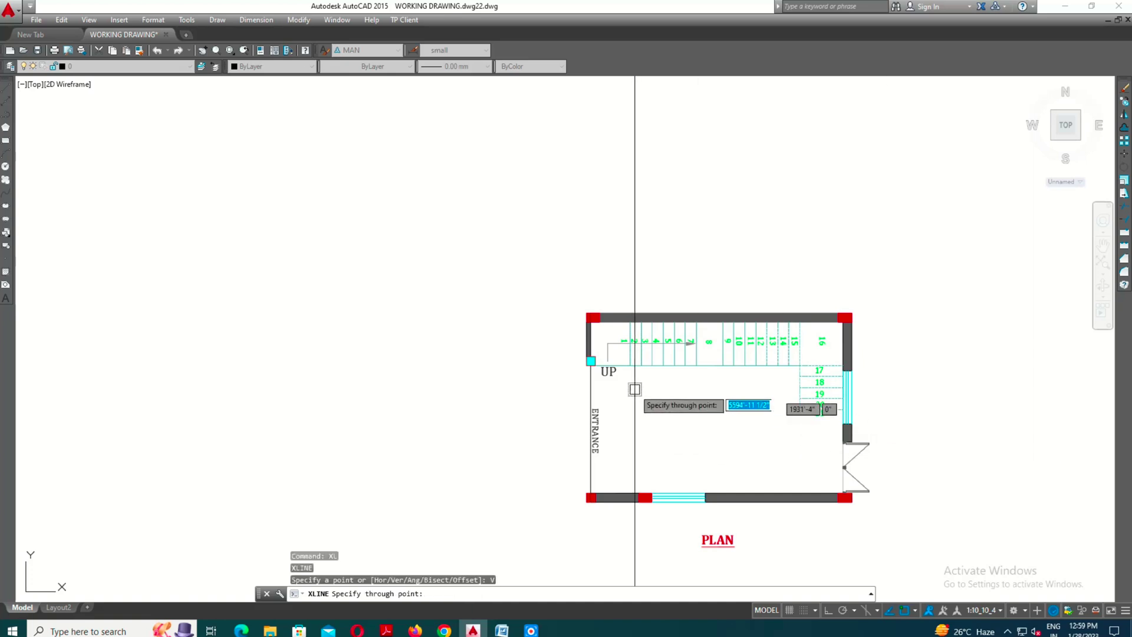
scroll(624, 371, up, 6)
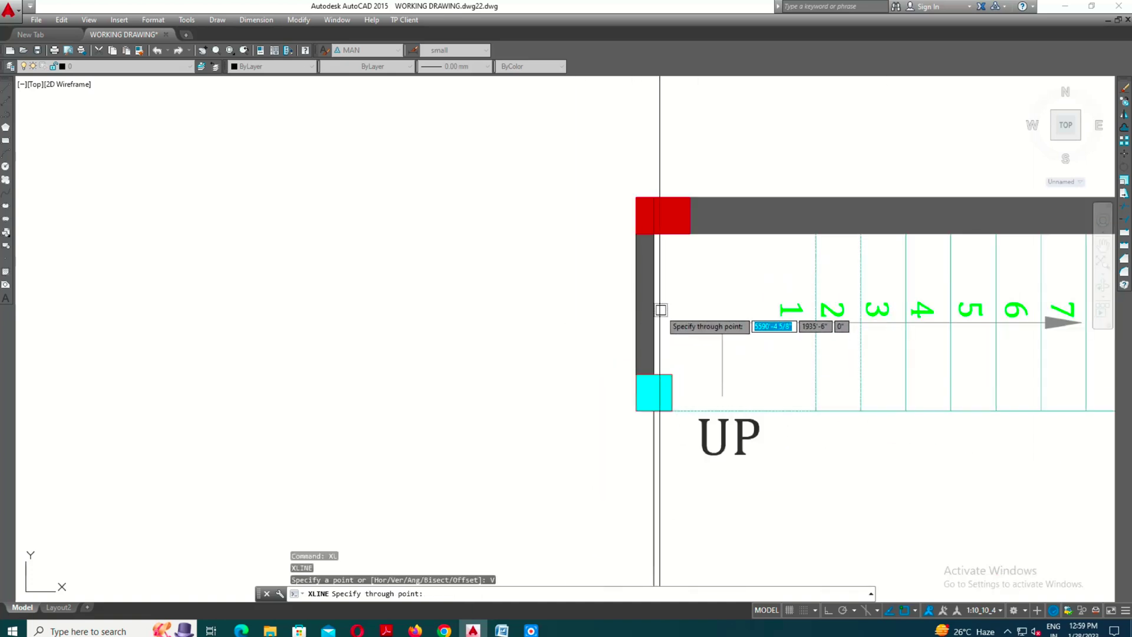
click(654, 234)
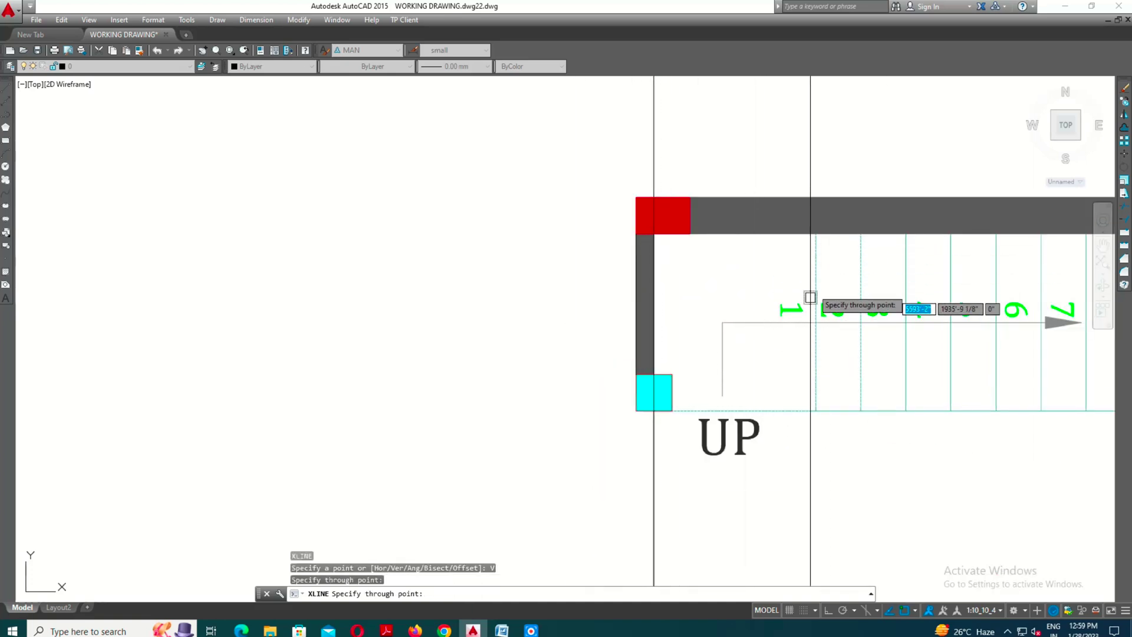
click(812, 240)
scroll(445, 297, down, 2)
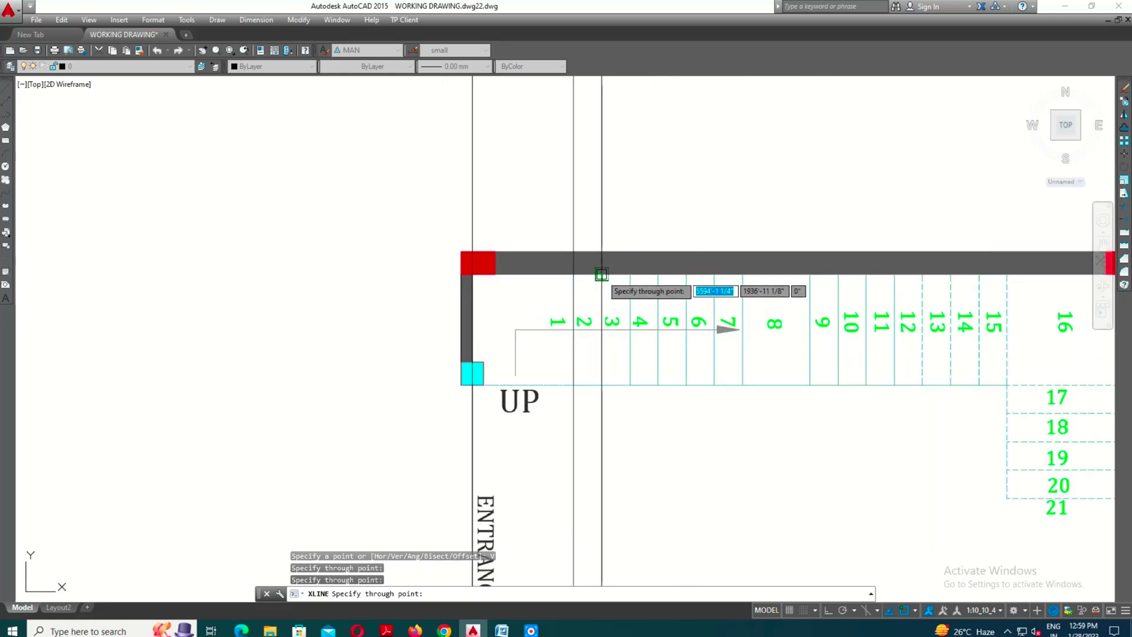
click(602, 274)
click(657, 276)
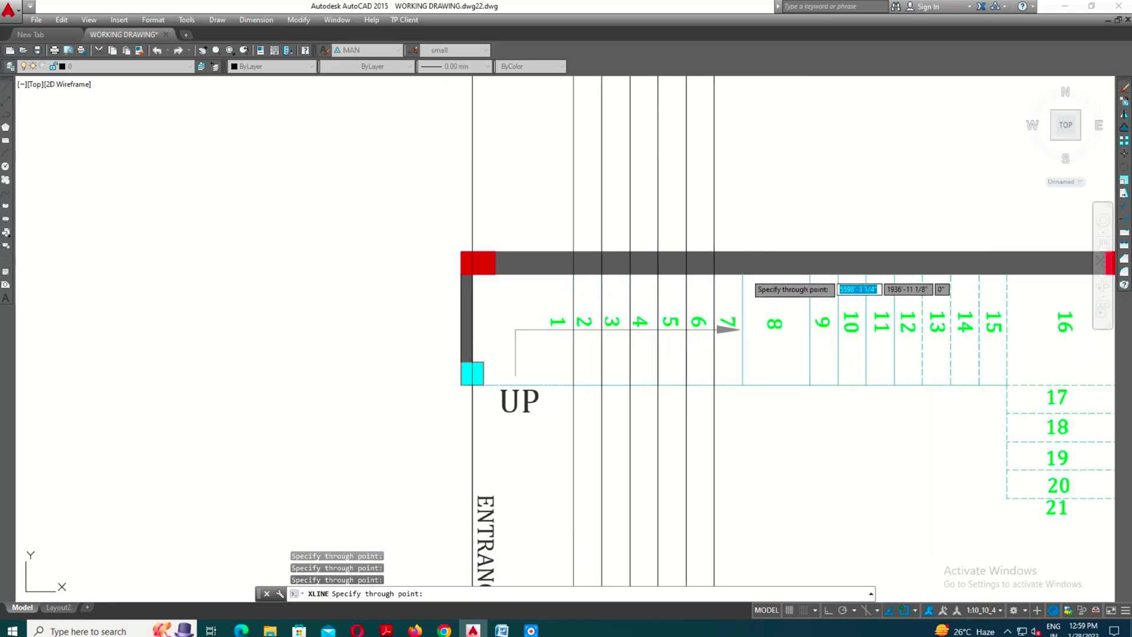
Add vertical construction lines through the remaining risers, up to the last one
click(742, 277)
scroll(453, 298, down, 3)
scroll(590, 277, up, 3)
click(573, 283)
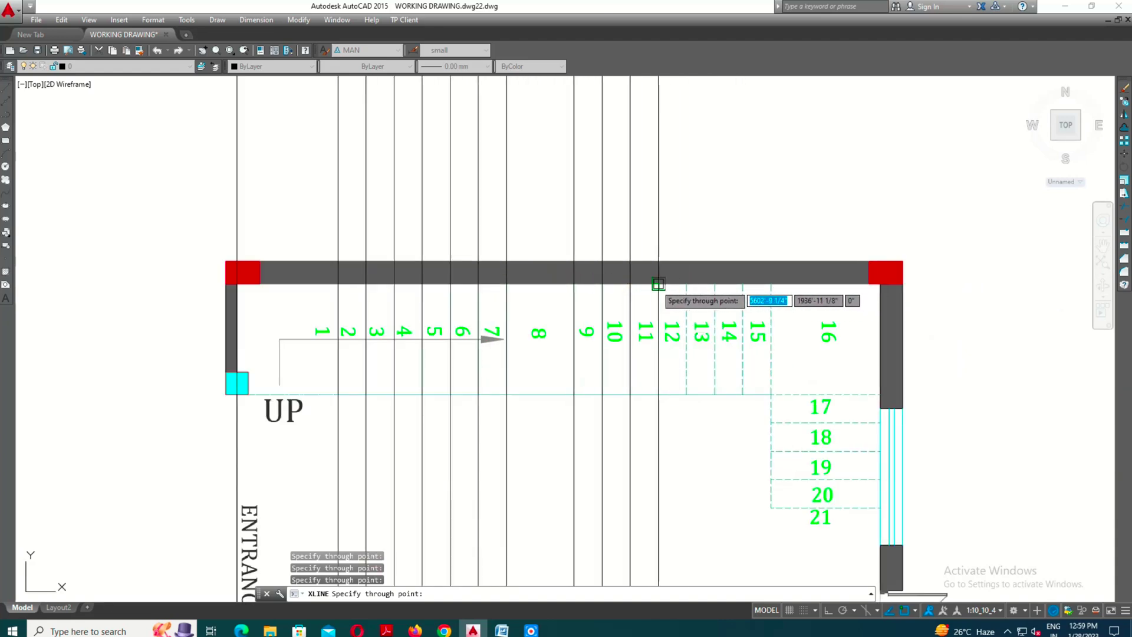
click(686, 283)
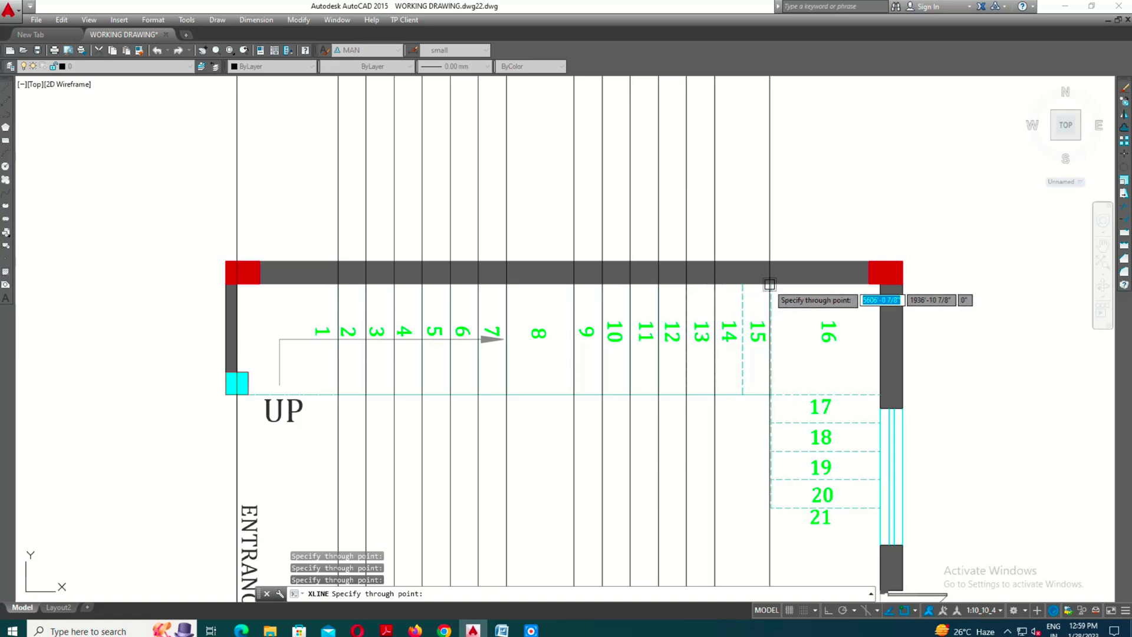
click(743, 282)
click(769, 284)
scroll(551, 251, down, 2)
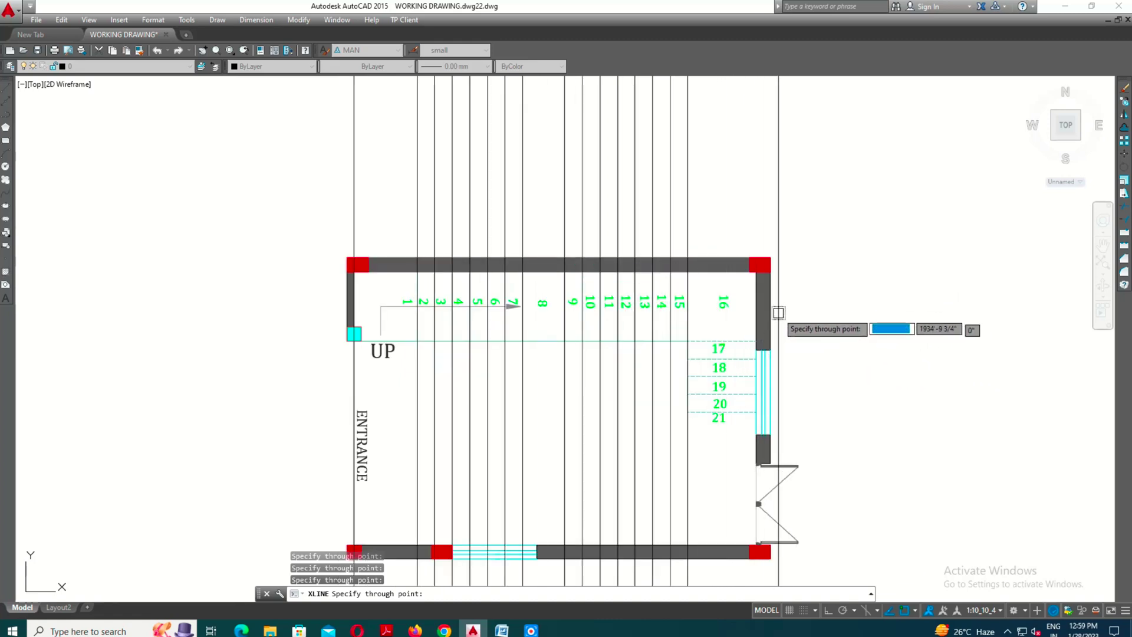
scroll(758, 277, up, 2)
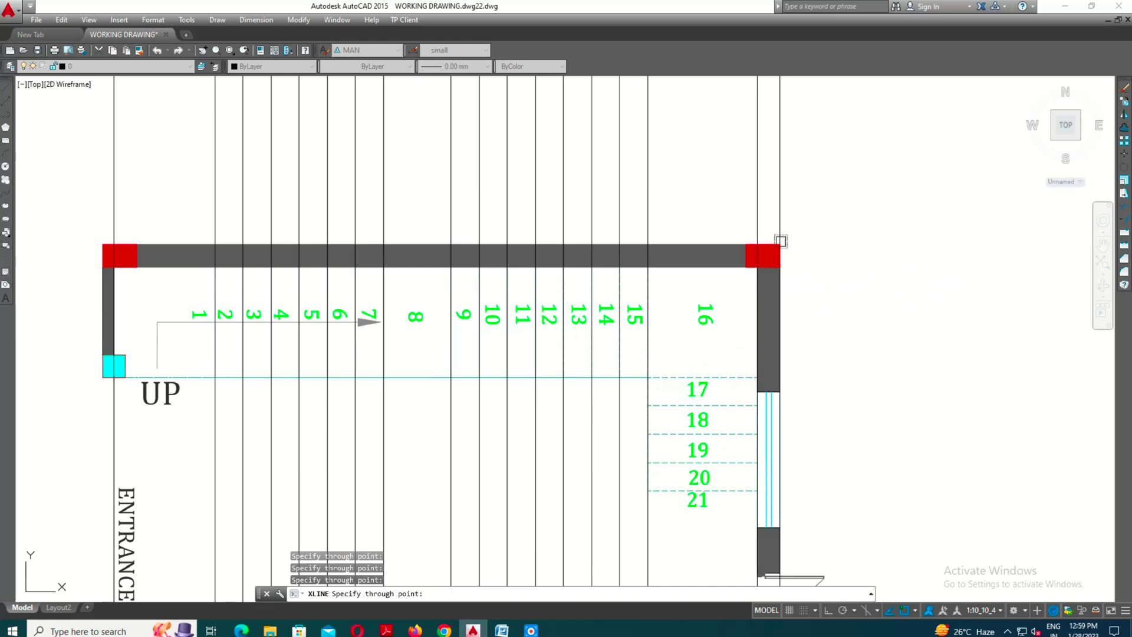
scroll(779, 241, down, 4)
scroll(571, 244, up, 2)
key(Escape)
Add a horizontal construction line above the floor plan
scroll(466, 319, down, 2)
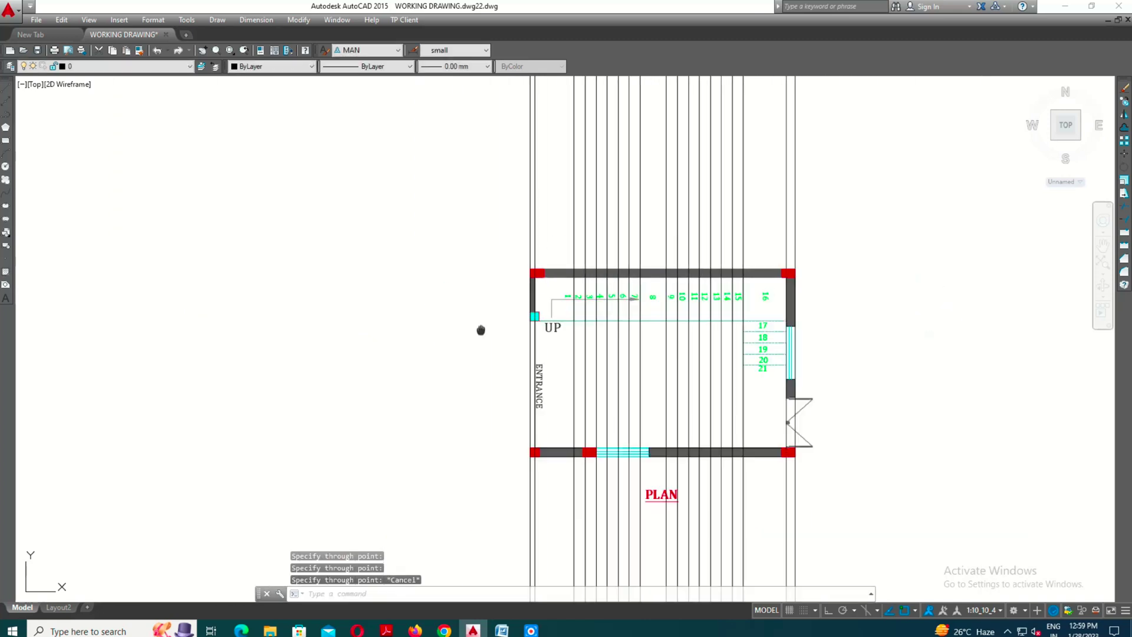
text(L)
key(Return)
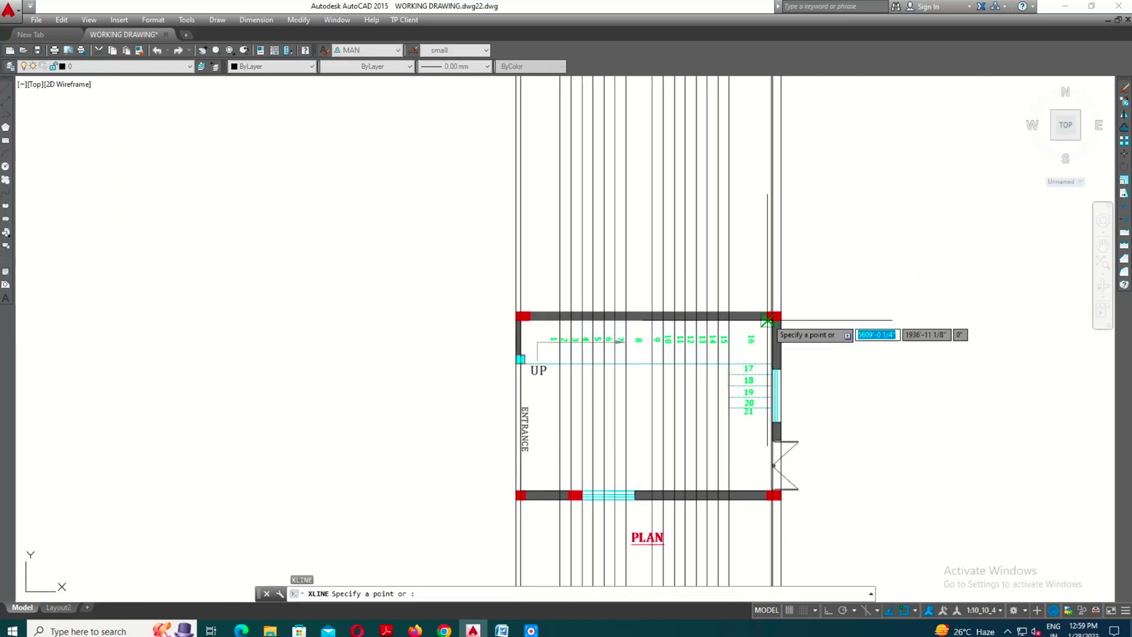
text(H)
key(Return)
scroll(784, 266, up, 2)
click(763, 232)
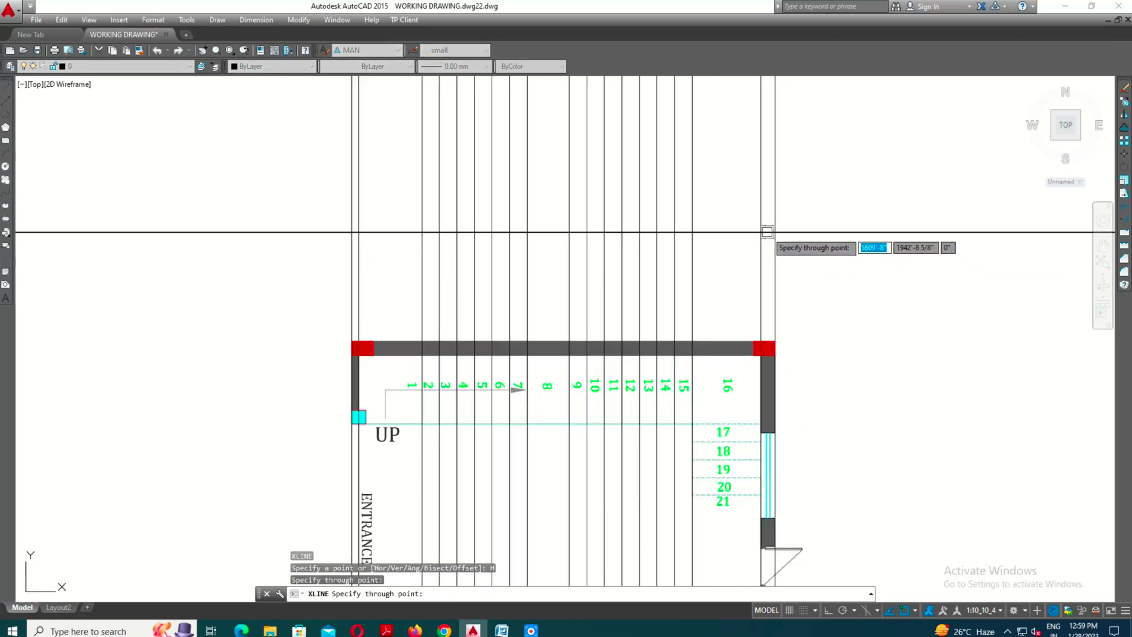
key(Escape)
middle_drag(814, 261, 807, 305)
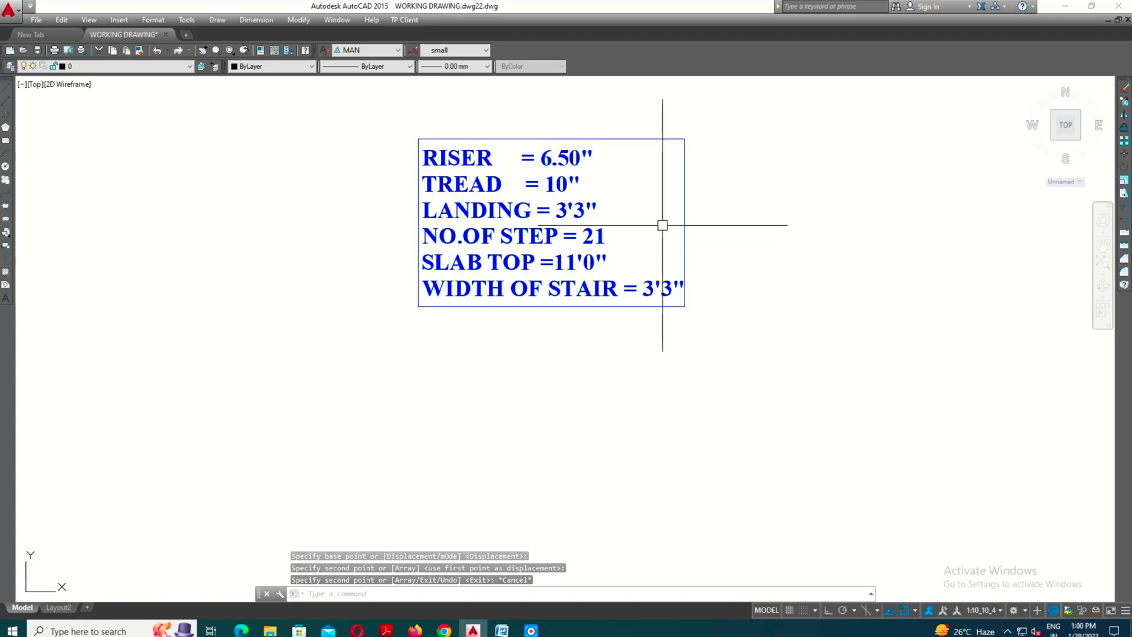
scroll(643, 147, up, 2)
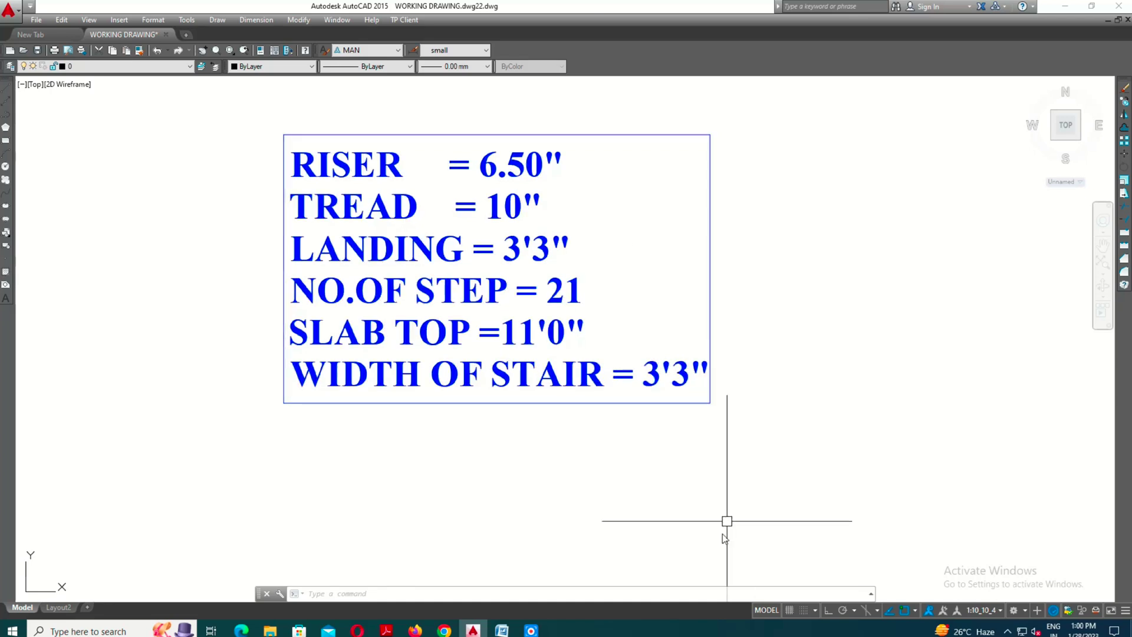
scroll(759, 306, down, 2)
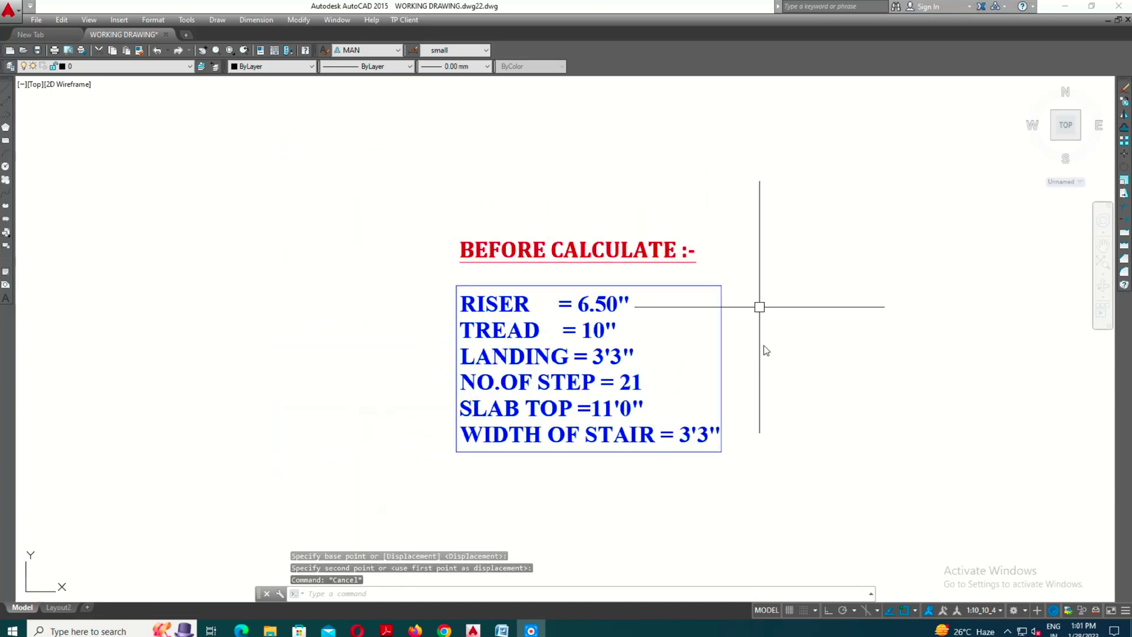
scroll(757, 307, up, 2)
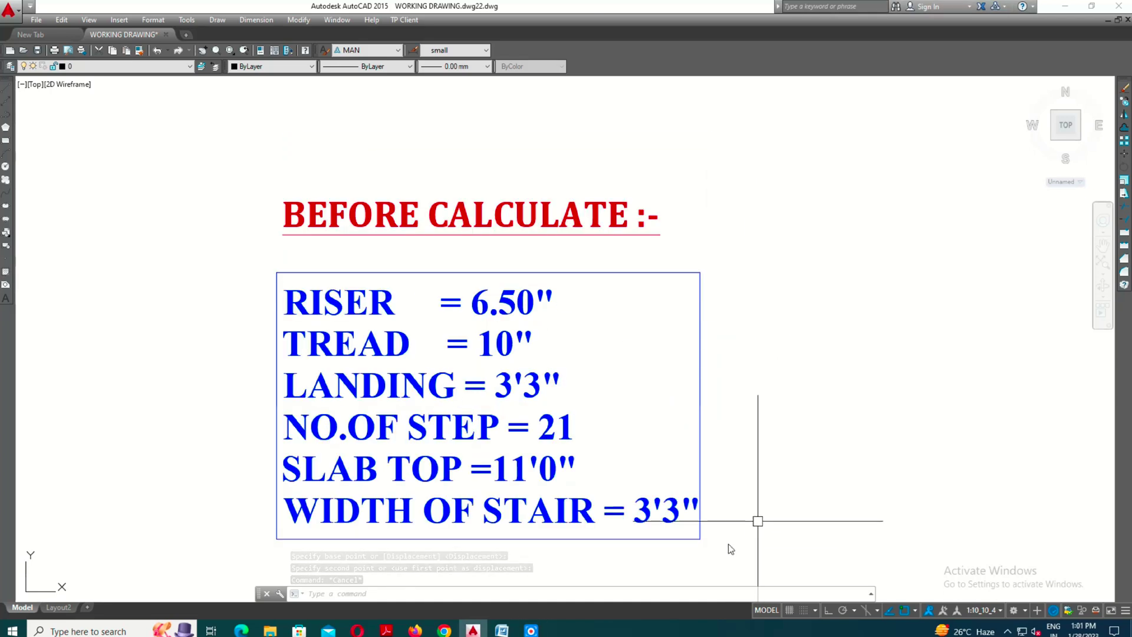
click(570, 513)
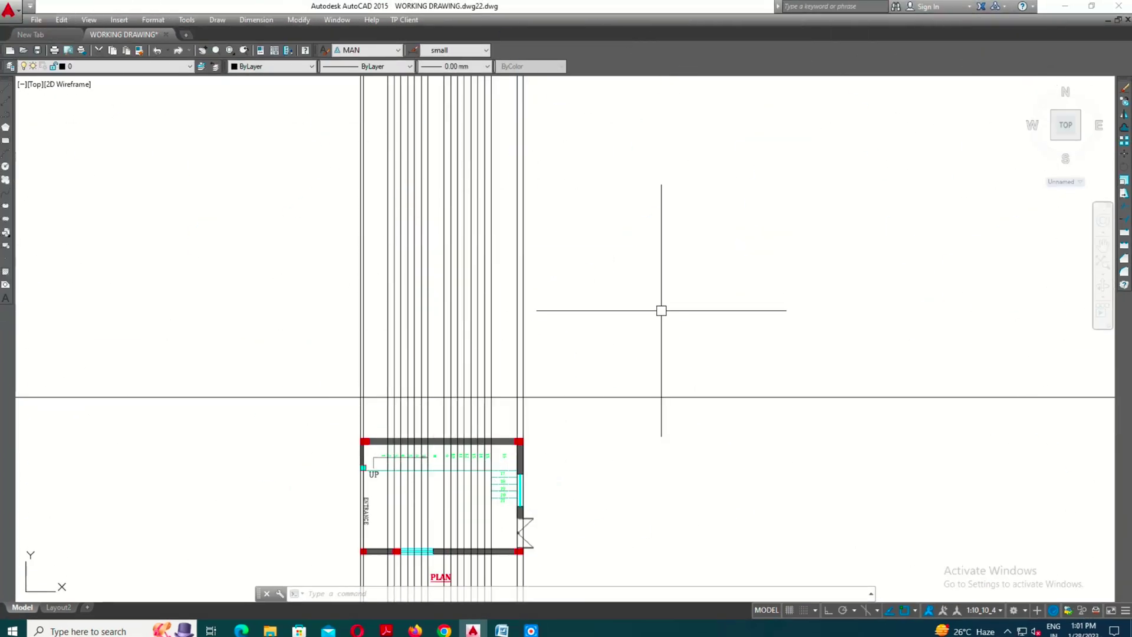
text(0)
Offset the base line 11' upward to mark the slab-top level
key(Return)
text(11')
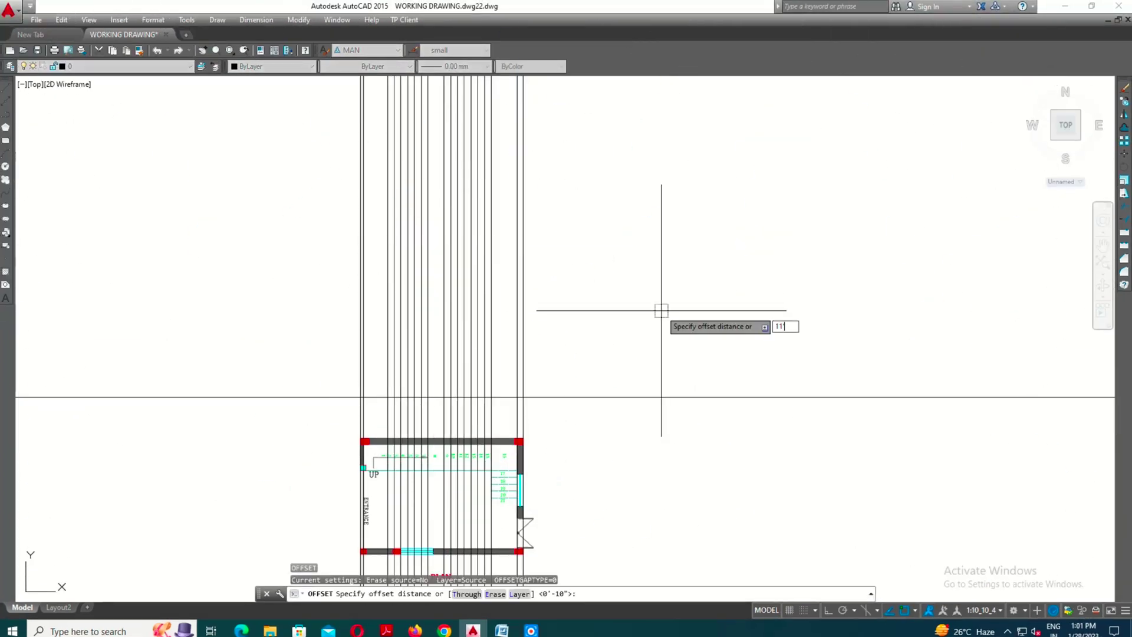
key(Return)
click(592, 396)
click(570, 294)
key(Escape)
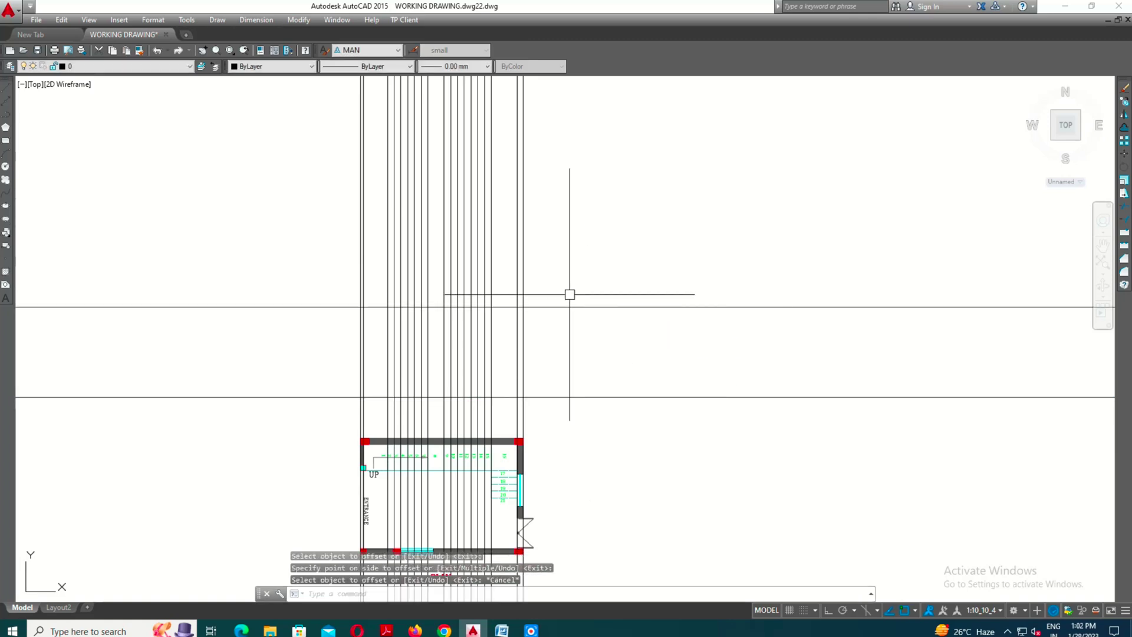
Begin trimming with the new upper horizontal line as a cutting edge
text(Tr)
key(Return)
scroll(532, 302, up, 2)
click(531, 310)
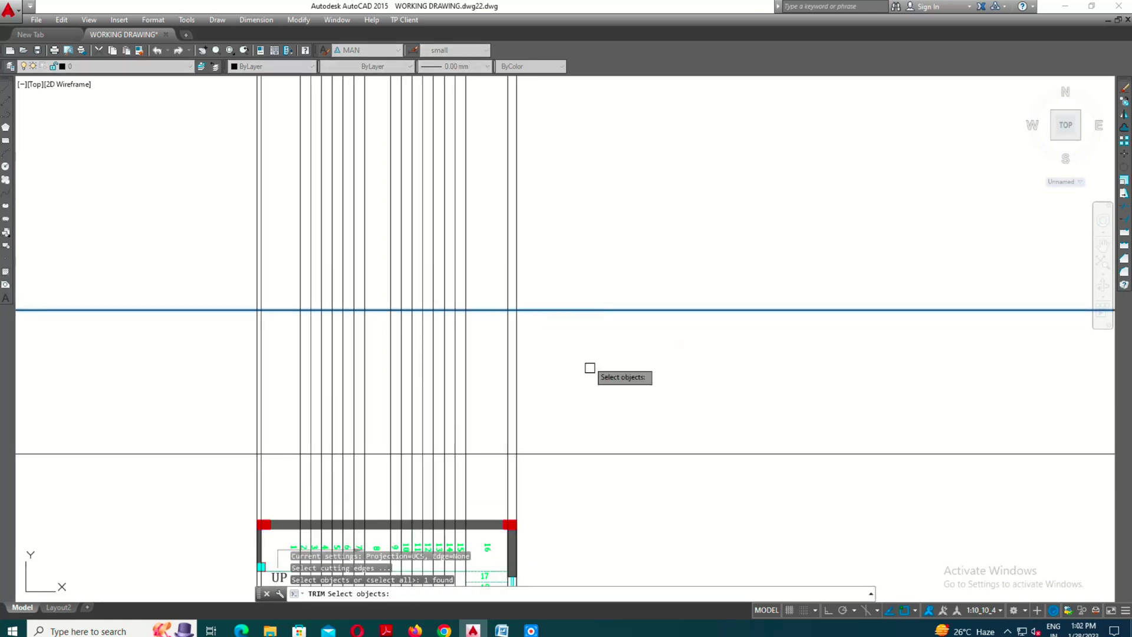
Trim the vertical stair lines off above the slab-top line and below the base line
click(570, 454)
key(Return)
scroll(596, 273, down, 1)
click(597, 273)
click(305, 249)
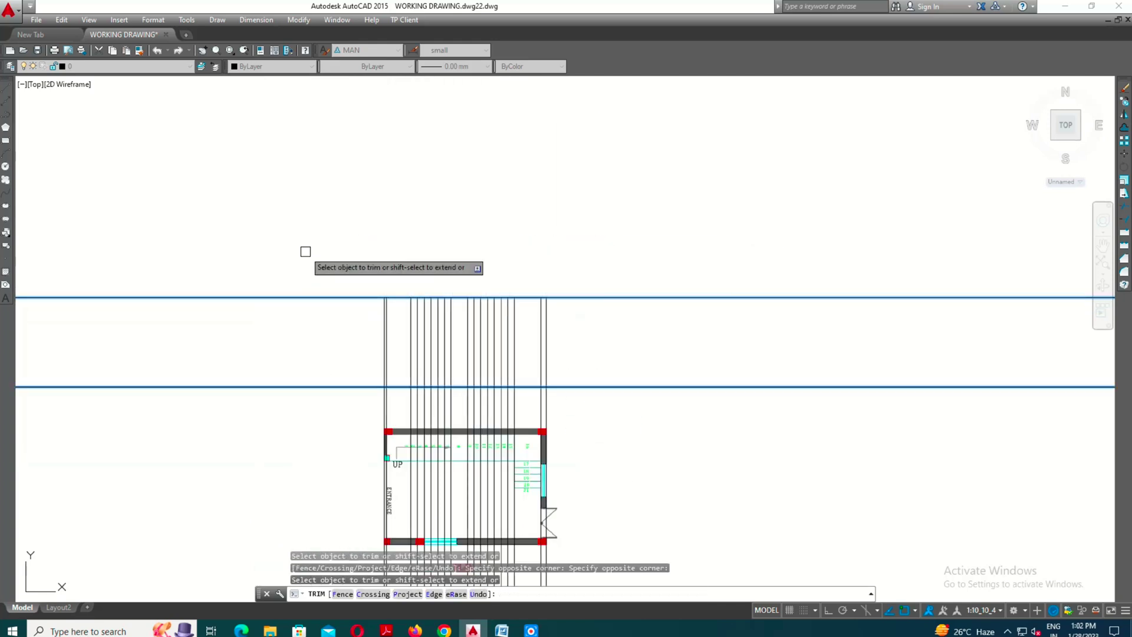
scroll(575, 436, up, 4)
scroll(649, 357, down, 4)
click(648, 357)
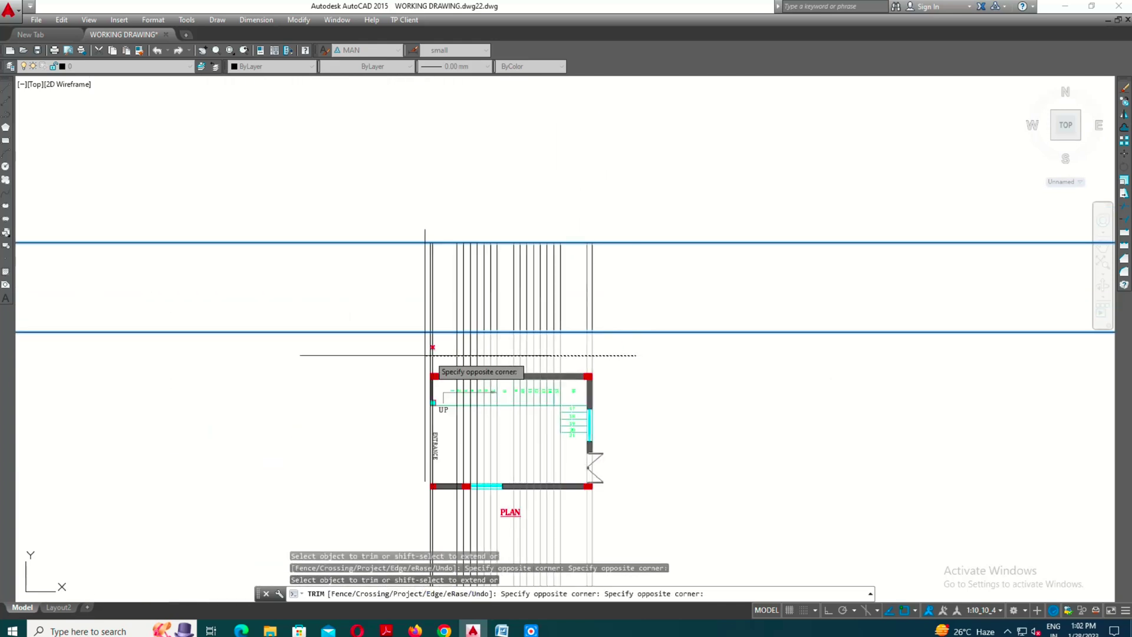
click(301, 363)
middle_drag(715, 359, 715, 390)
key(Escape)
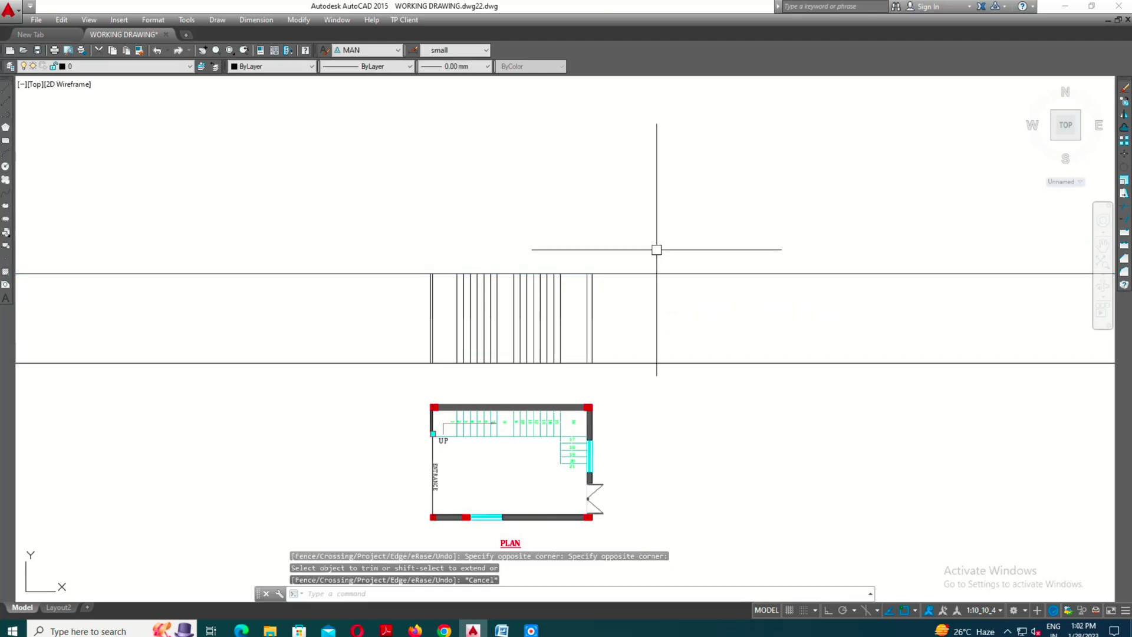
scroll(515, 331, up, 4)
Offset the bottom line upward repeatedly at 6.5-inch riser spacing, stacking step-level lines
text(o)
key(Return)
text(6)
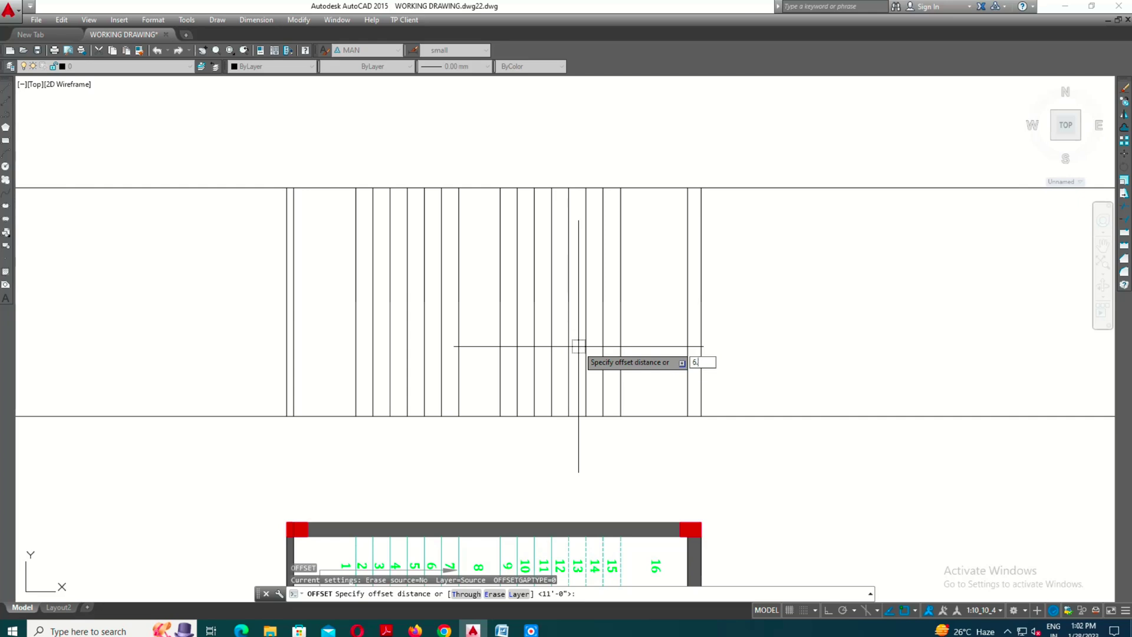
text(5)
key(Return)
click(631, 416)
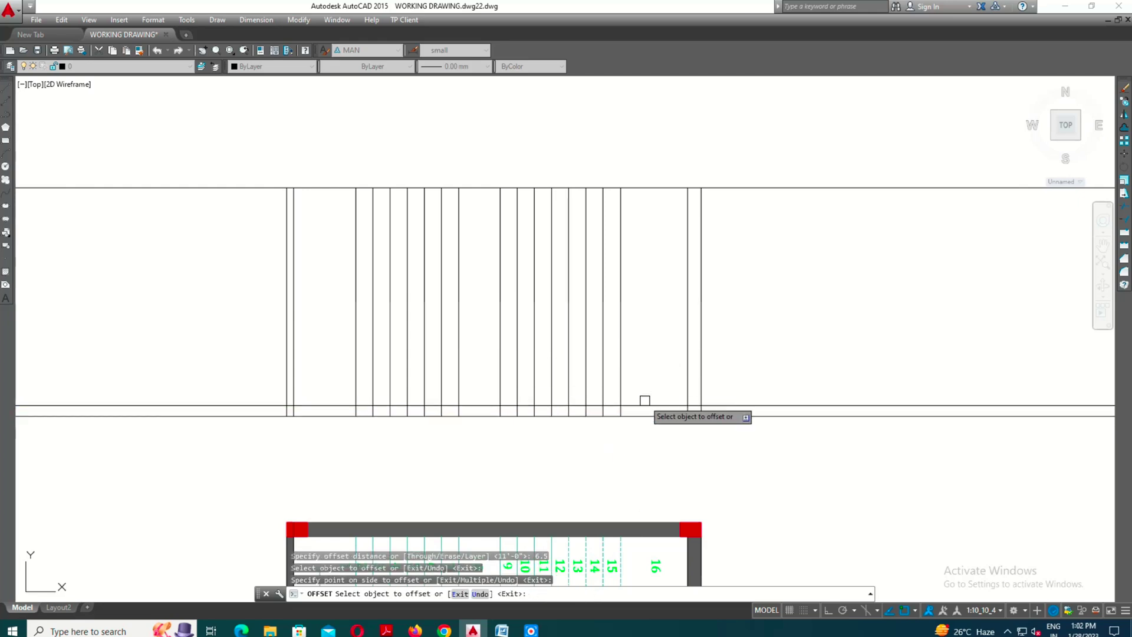
click(644, 402)
click(643, 380)
click(637, 382)
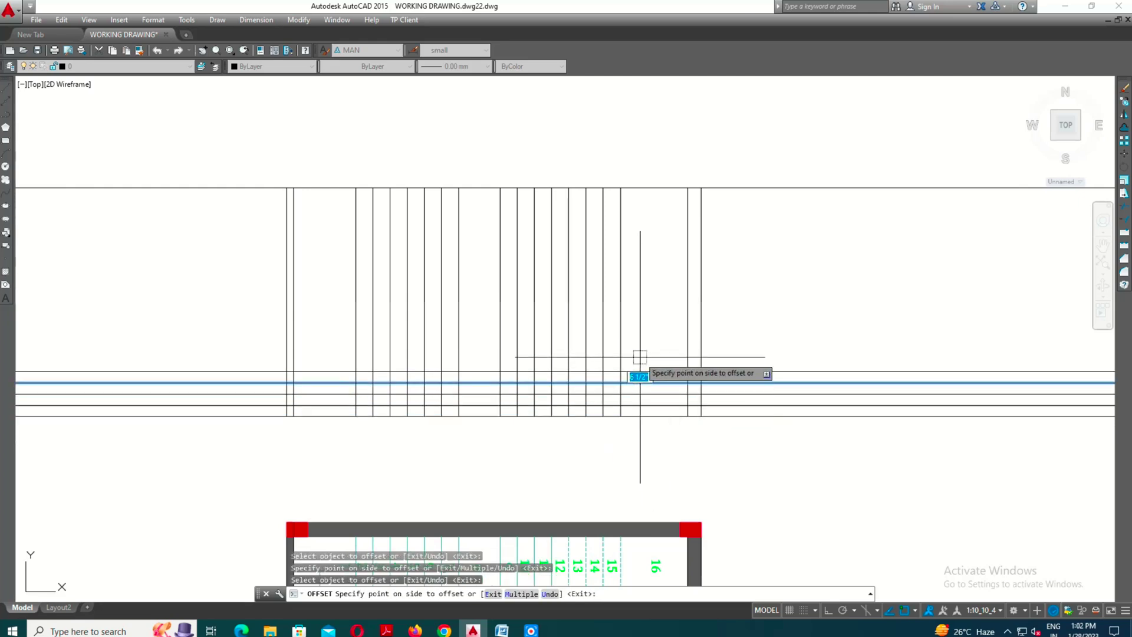
click(640, 357)
click(637, 371)
click(647, 351)
click(646, 345)
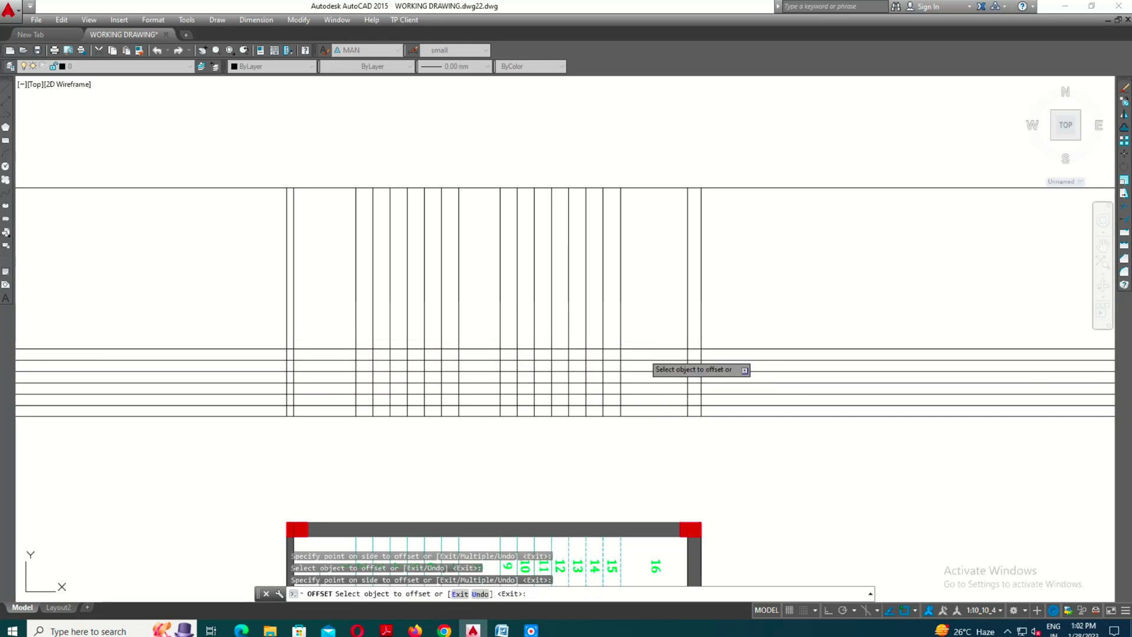
click(642, 338)
click(642, 320)
click(642, 326)
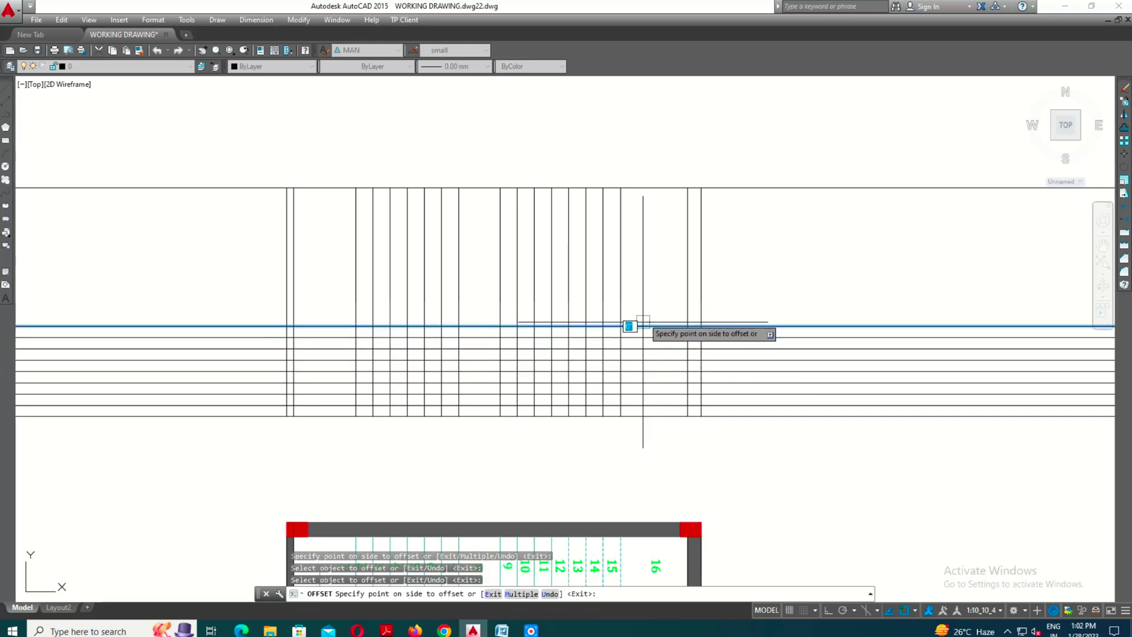
click(648, 315)
click(649, 309)
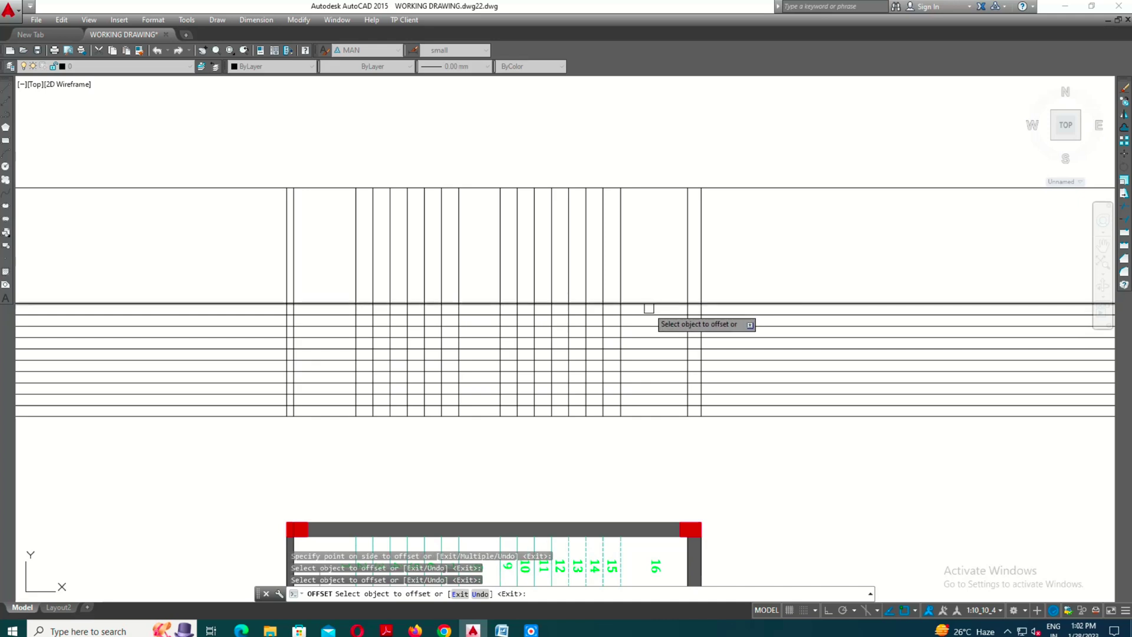
click(646, 286)
click(647, 281)
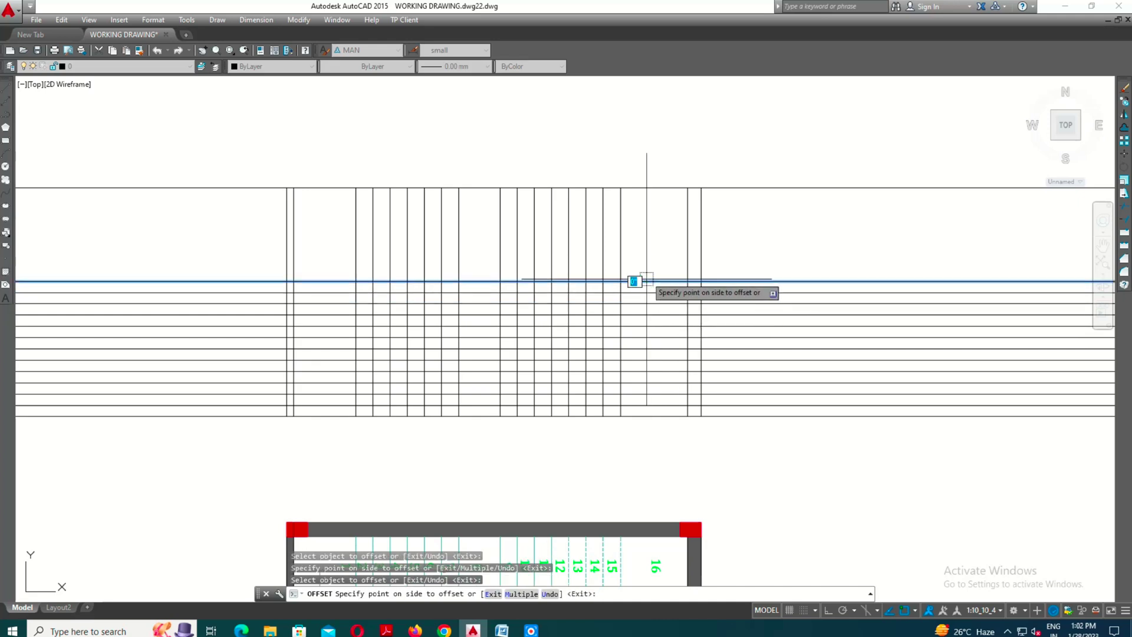
click(646, 270)
click(647, 258)
click(647, 250)
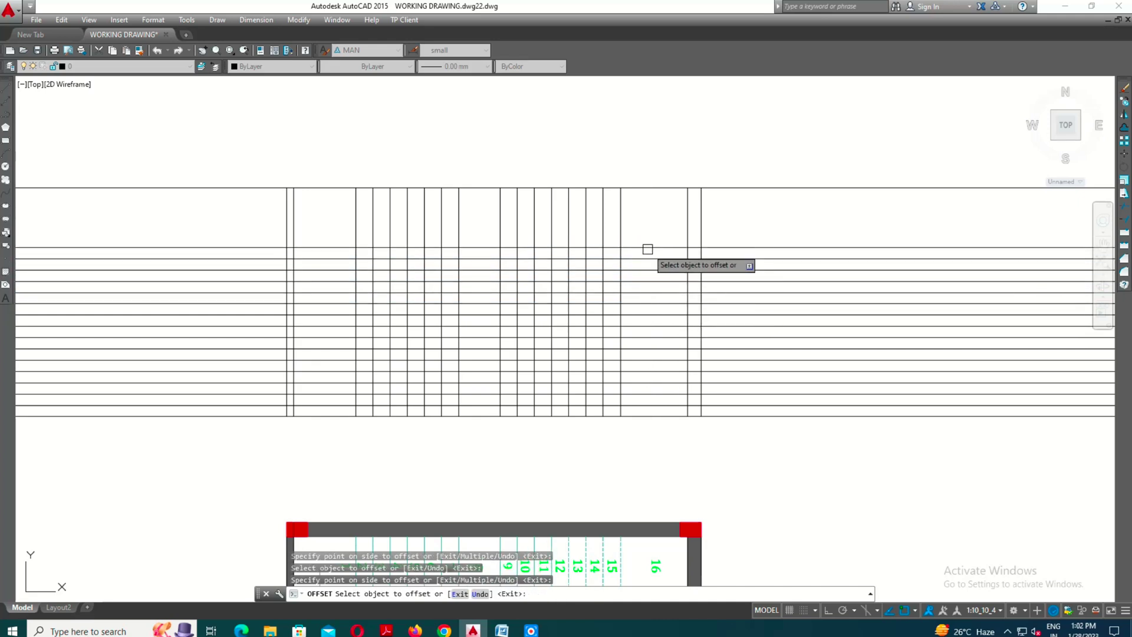
click(627, 207)
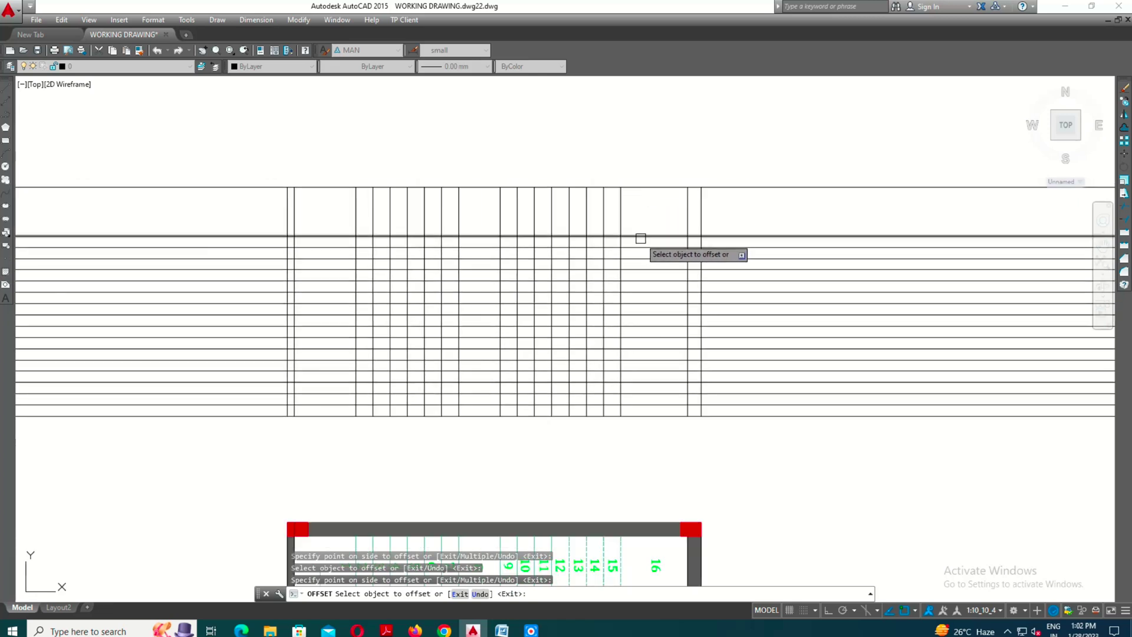
click(640, 238)
scroll(640, 233, up, 4)
click(641, 240)
click(641, 207)
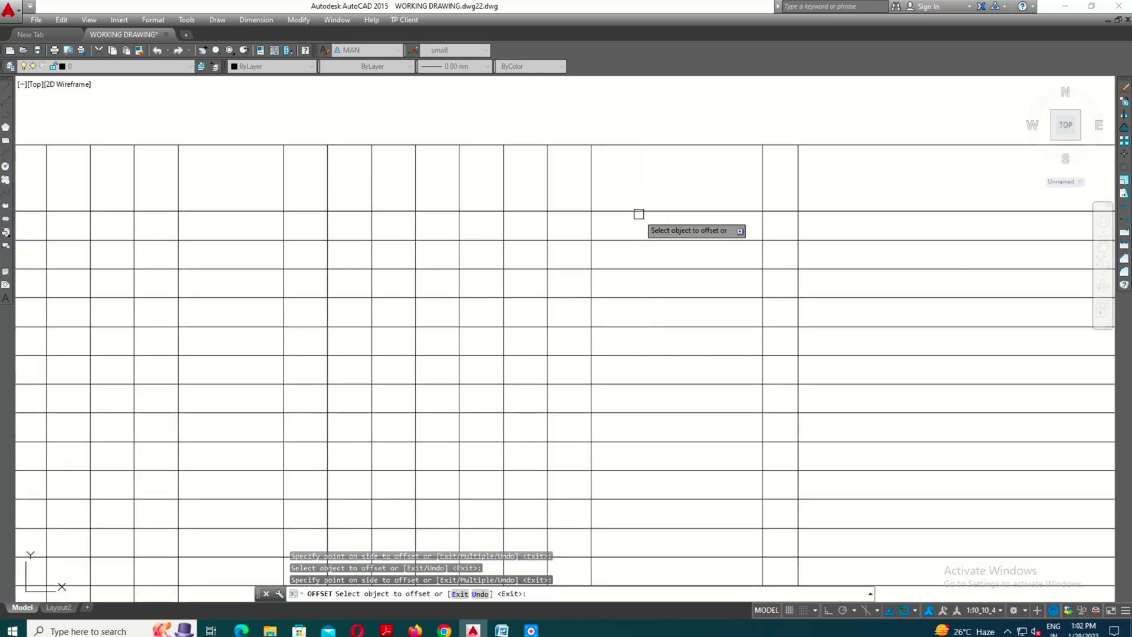
click(639, 176)
click(642, 182)
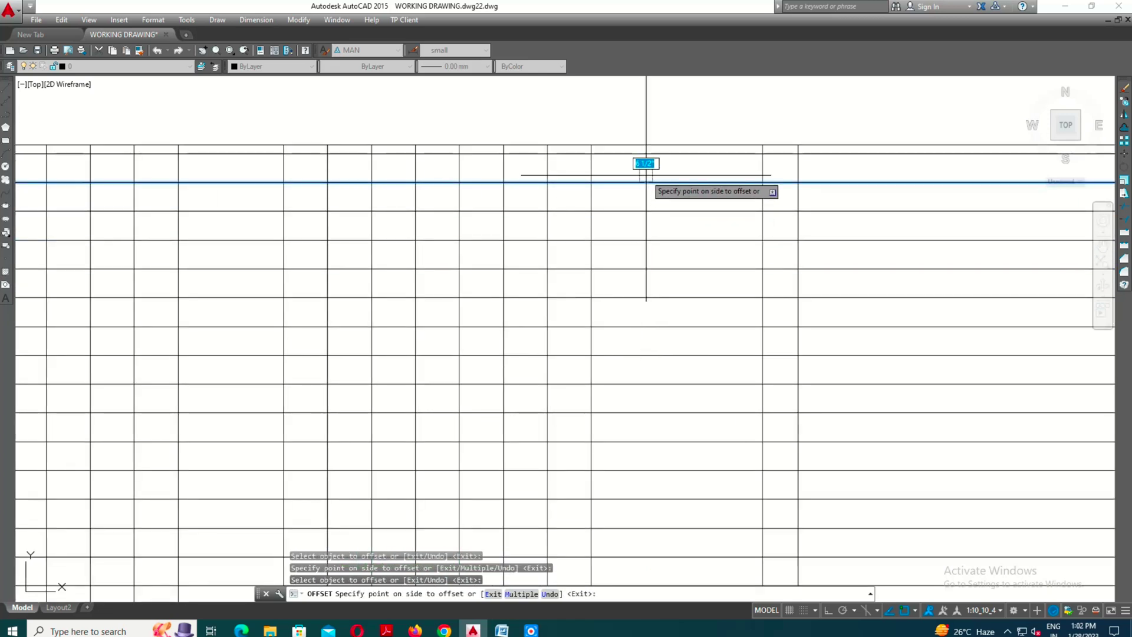
scroll(643, 177, down, 3)
key(Escape)
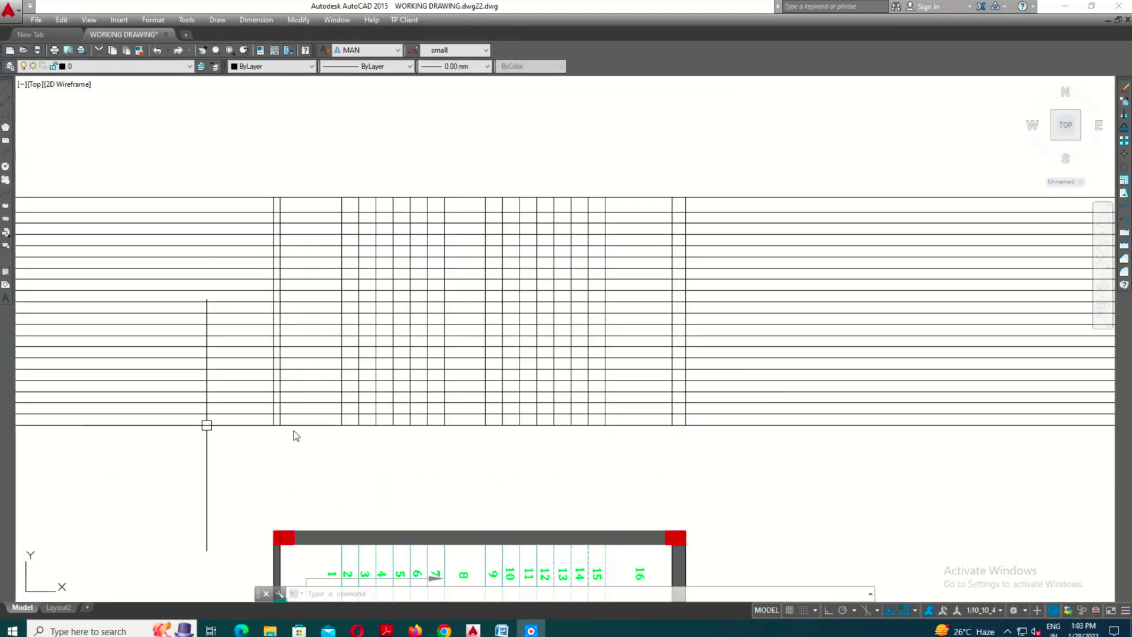
Trim the riser-height lines back to the stair's outer vertical edges on both sides
scroll(281, 421, up, 3)
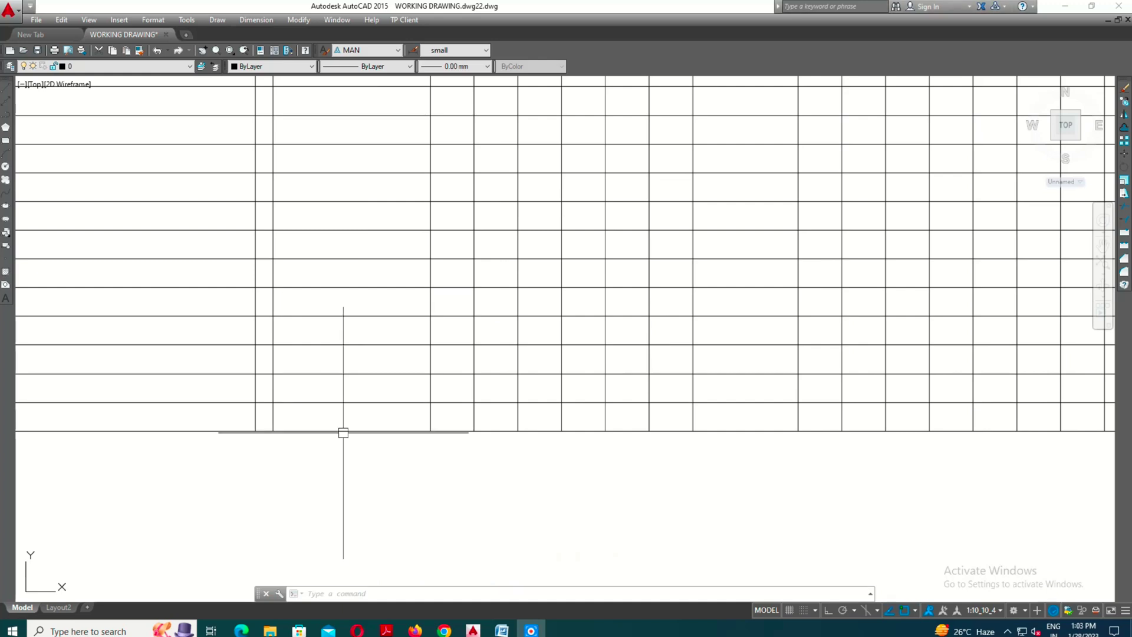
text(Tr)
key(Return)
click(273, 416)
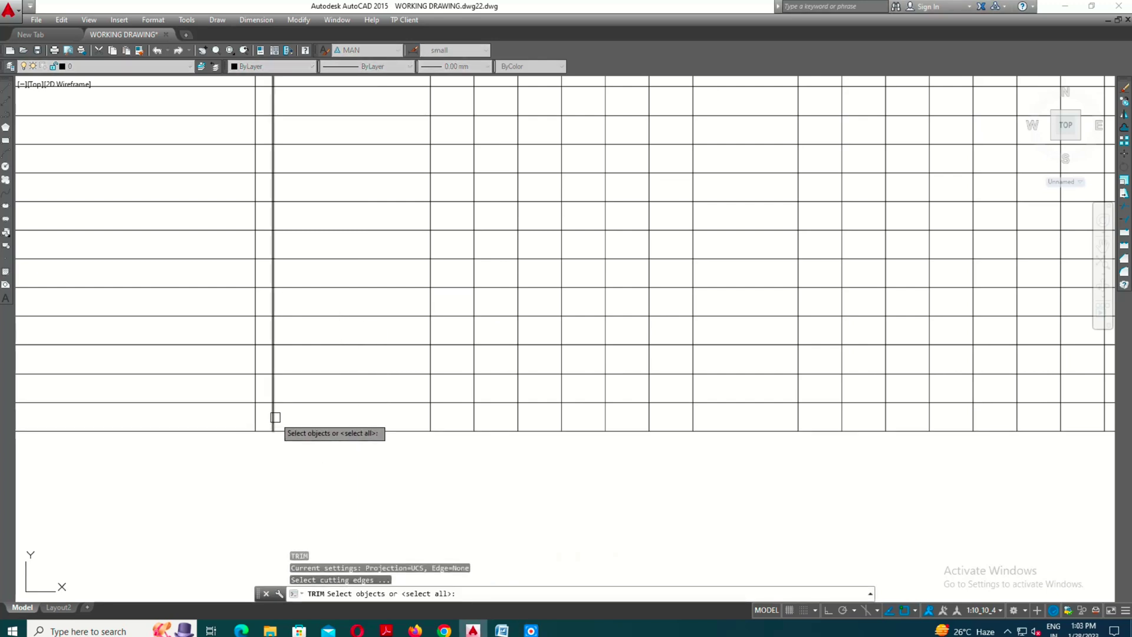
scroll(519, 422, down, 3)
scroll(696, 392, up, 3)
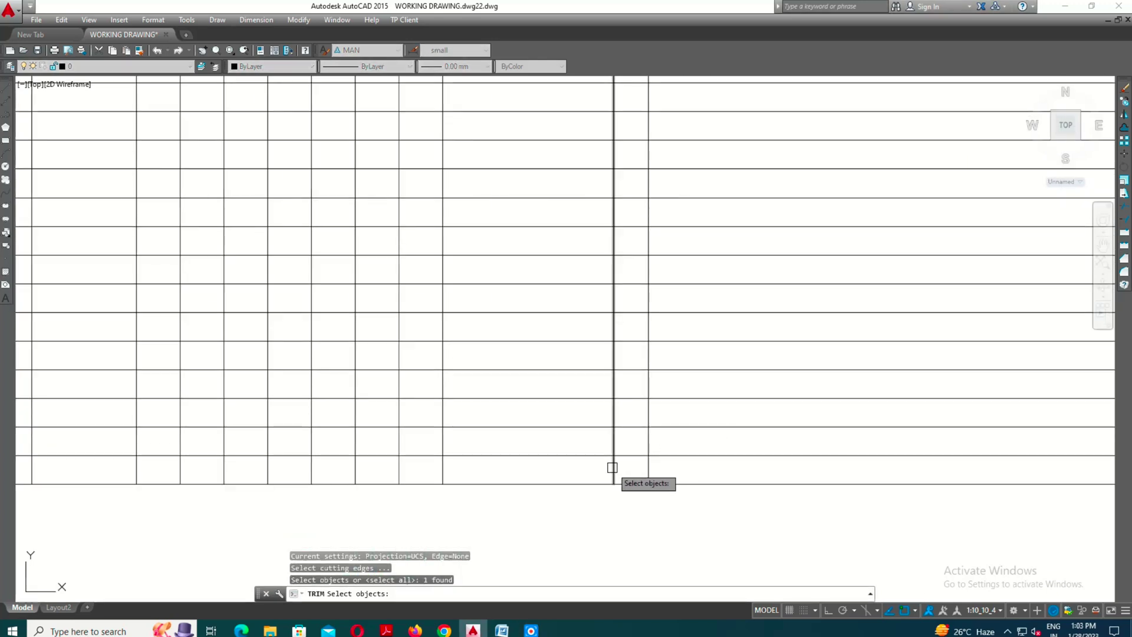
key(Return)
scroll(612, 467, down, 5)
drag(682, 253, 650, 488)
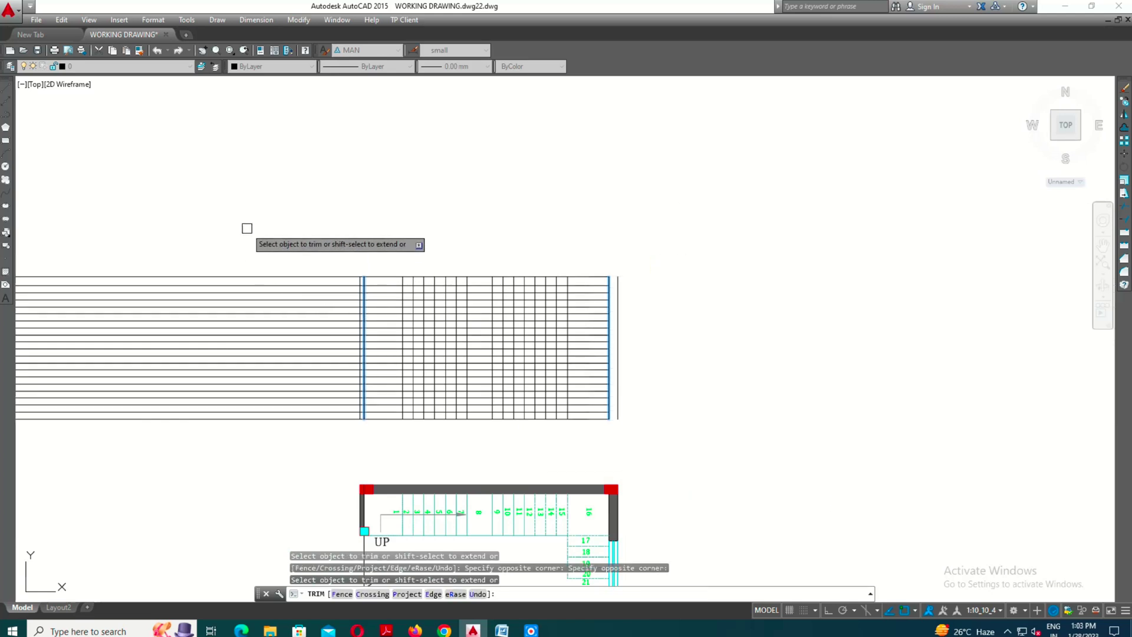
click(275, 222)
click(246, 425)
key(Escape)
Draw a short line along the bottom edge of the step grid
scroll(460, 401, up, 3)
scroll(720, 424, up, 3)
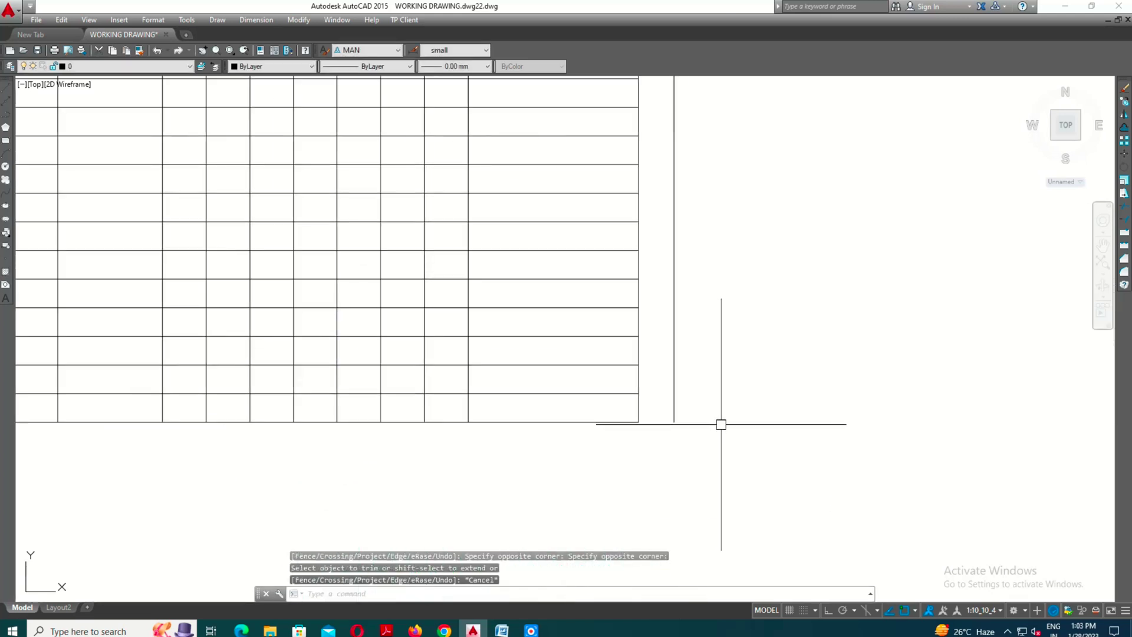
text(L)
key(Return)
click(673, 422)
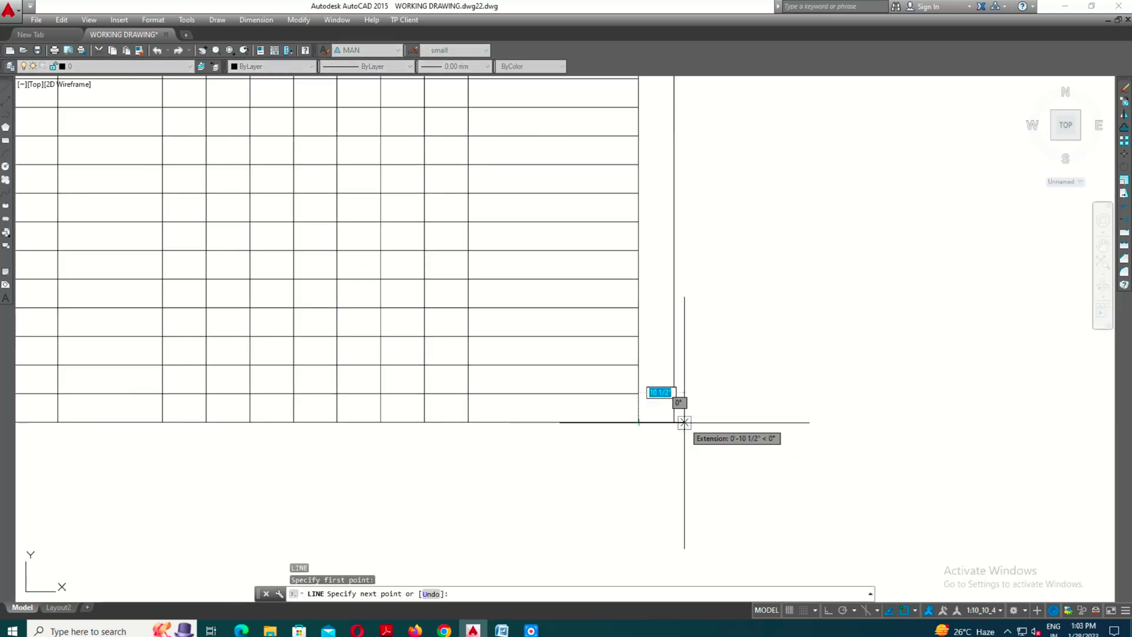
key(Escape)
scroll(649, 427, down, 2)
scroll(685, 428, down, 2)
scroll(564, 399, down, 3)
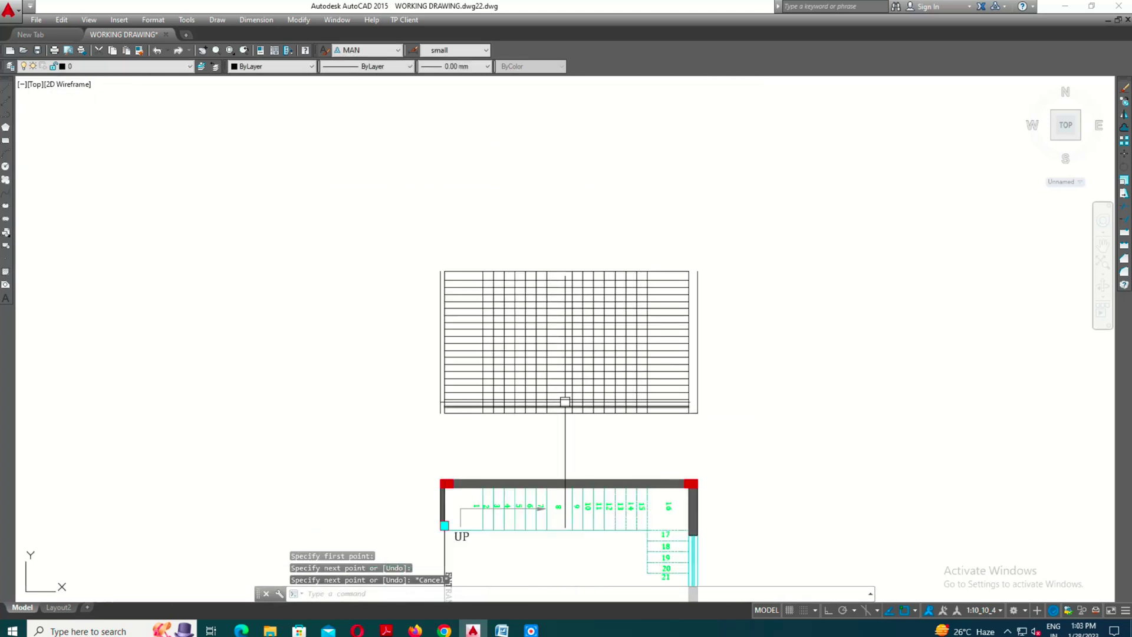
scroll(517, 399, up, 2)
scroll(399, 432, up, 4)
text(L)
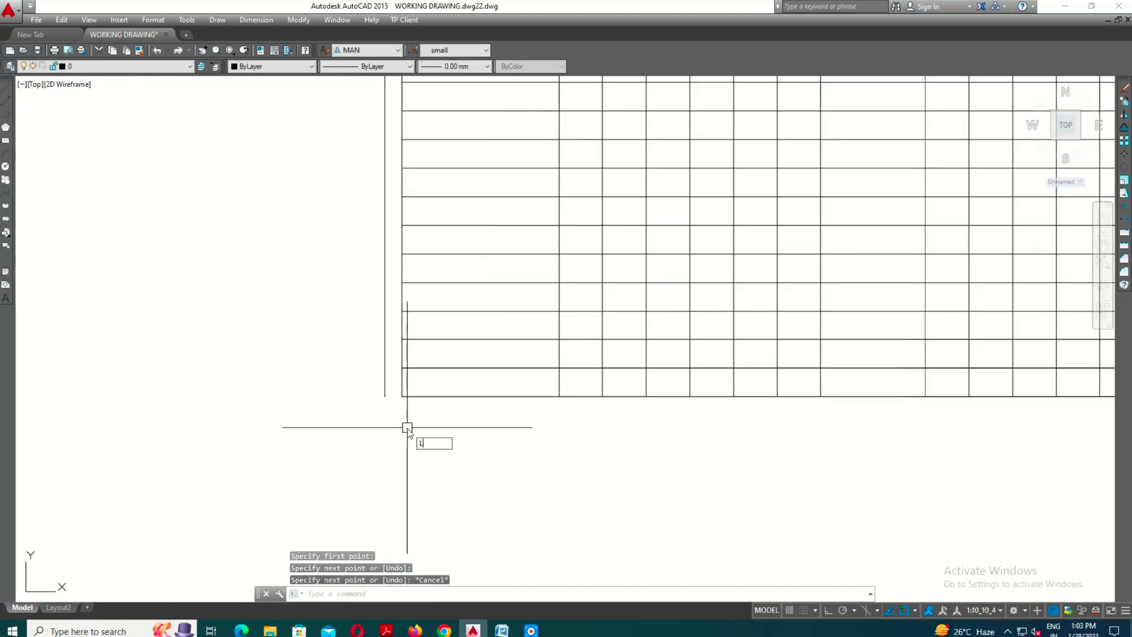
key(Return)
click(402, 396)
key(Escape)
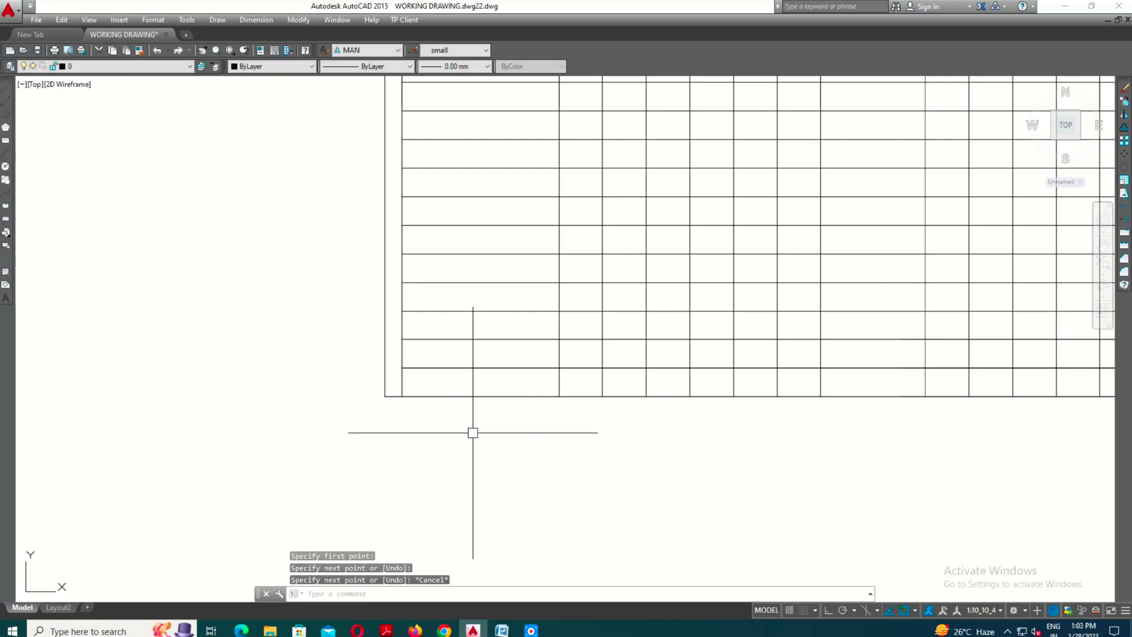
text(PL)
Trace the polyline from the grid's lower-left corner up the first risers and treads
key(Return)
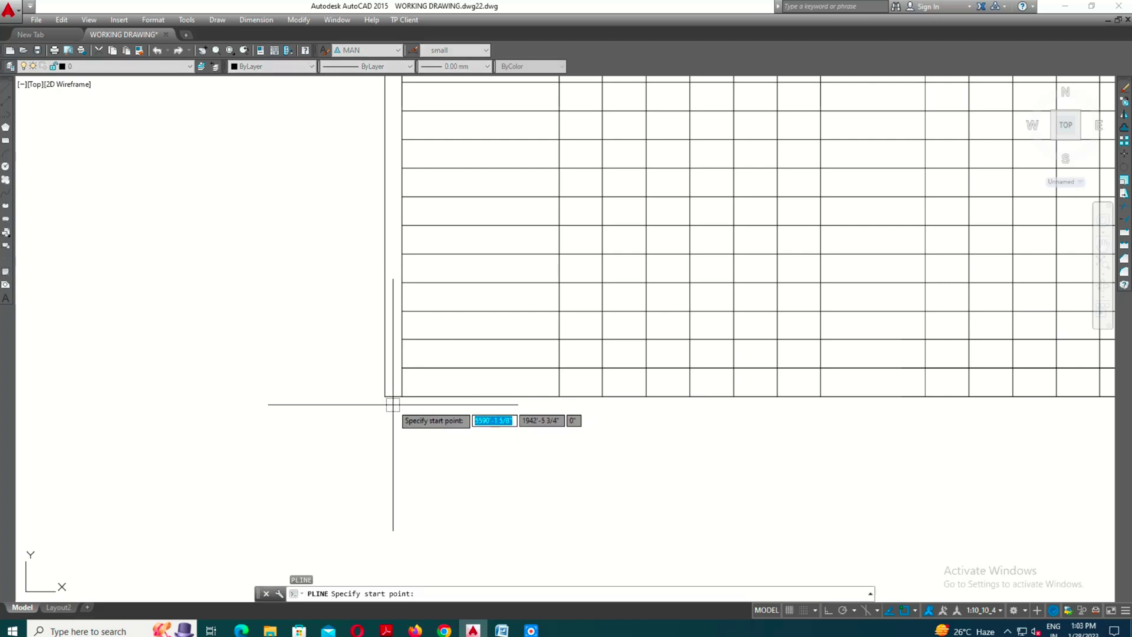
click(402, 396)
click(402, 368)
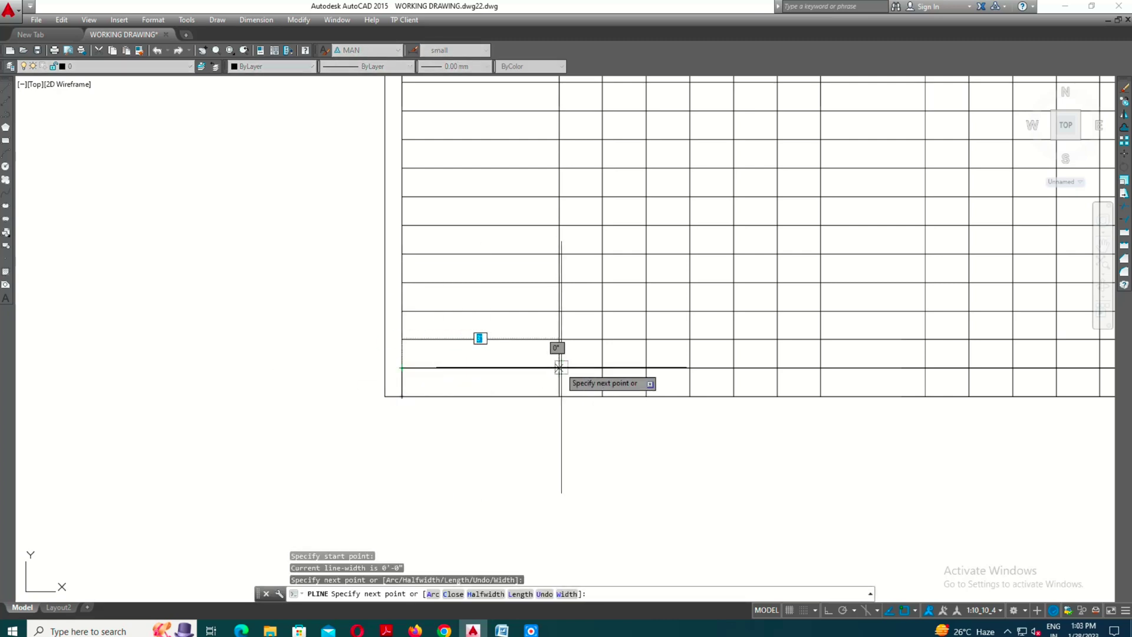
click(559, 368)
scroll(559, 339, up, 4)
click(549, 349)
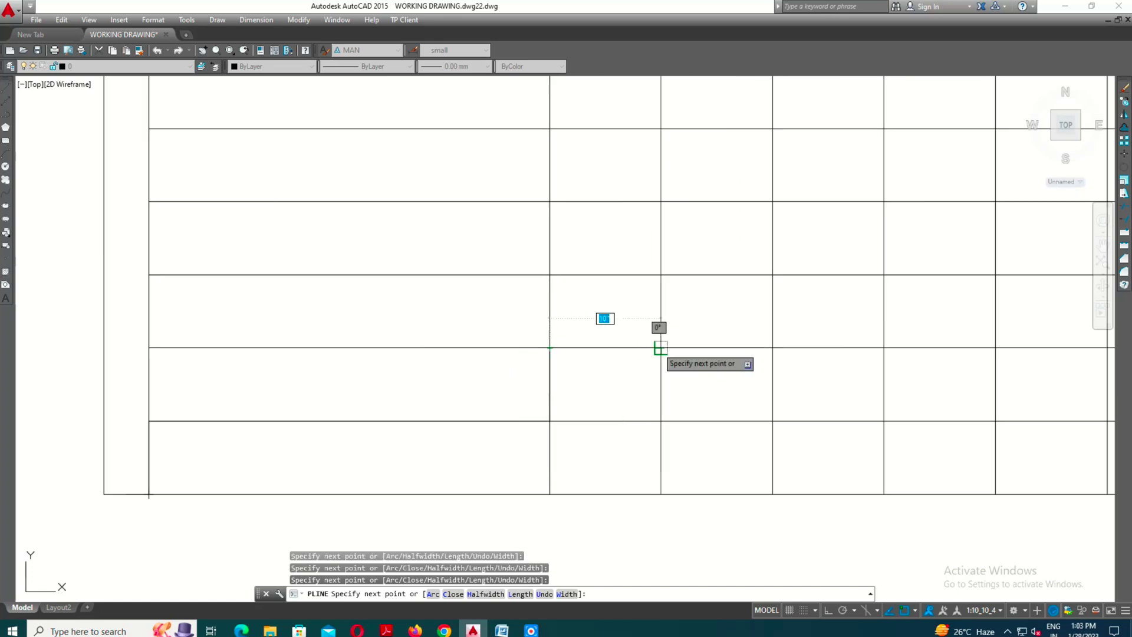
click(661, 349)
click(660, 275)
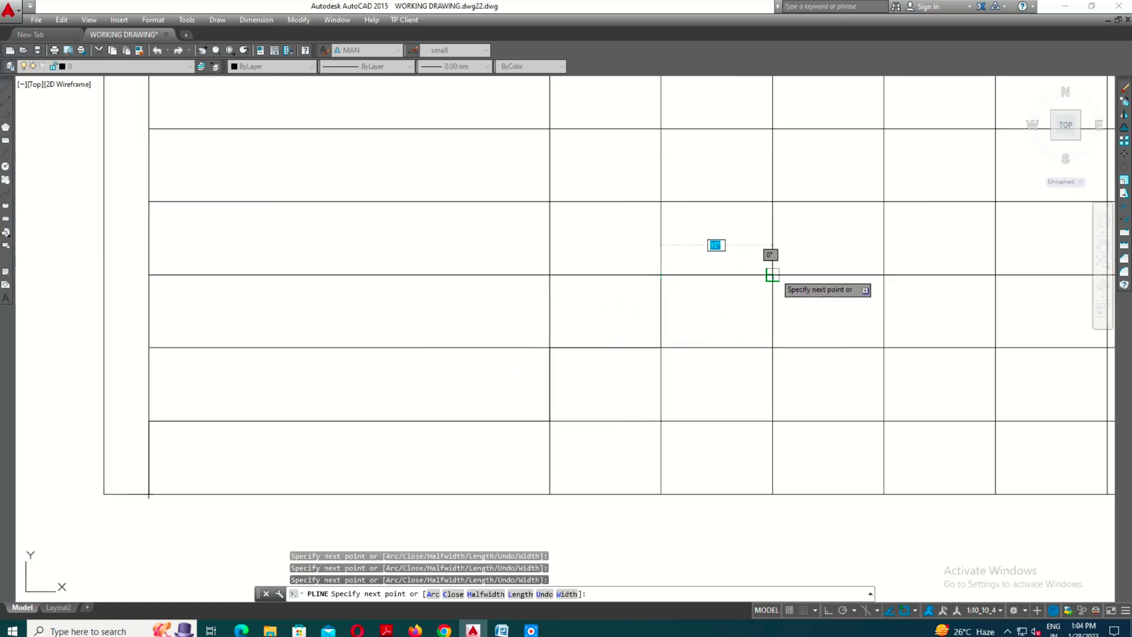
click(772, 275)
click(772, 202)
scroll(697, 249, down, 4)
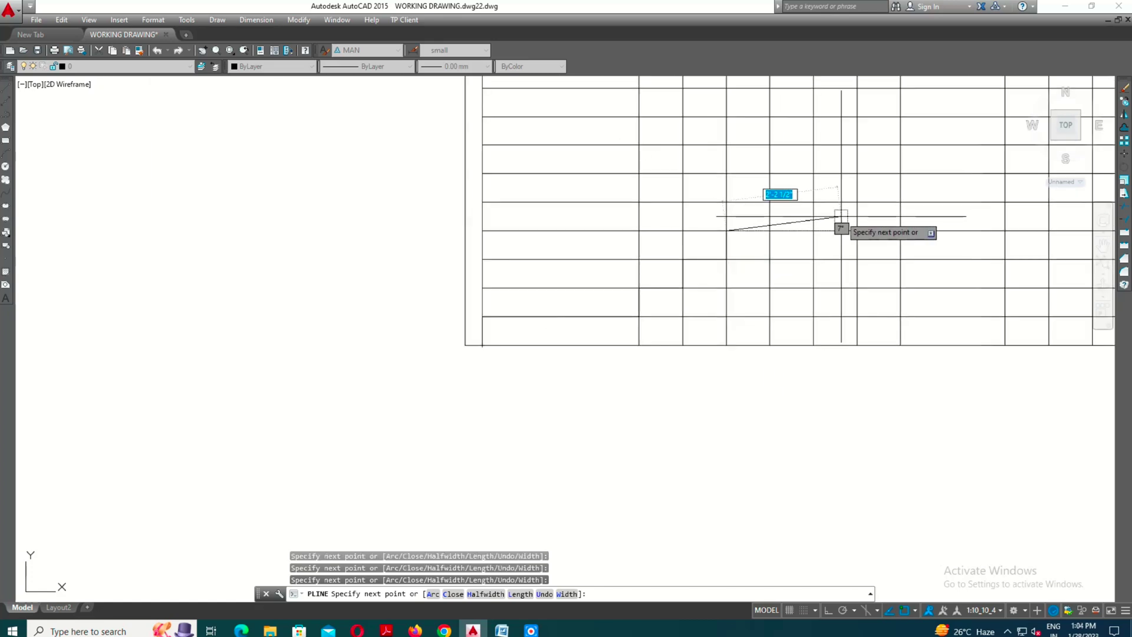
scroll(751, 234, up, 6)
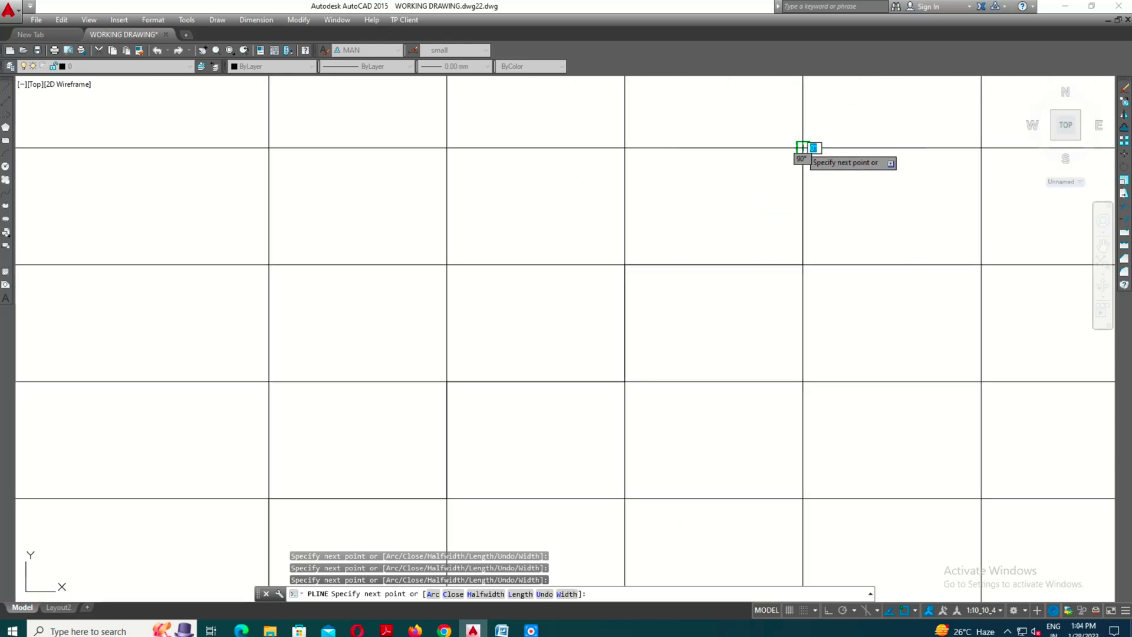
click(803, 148)
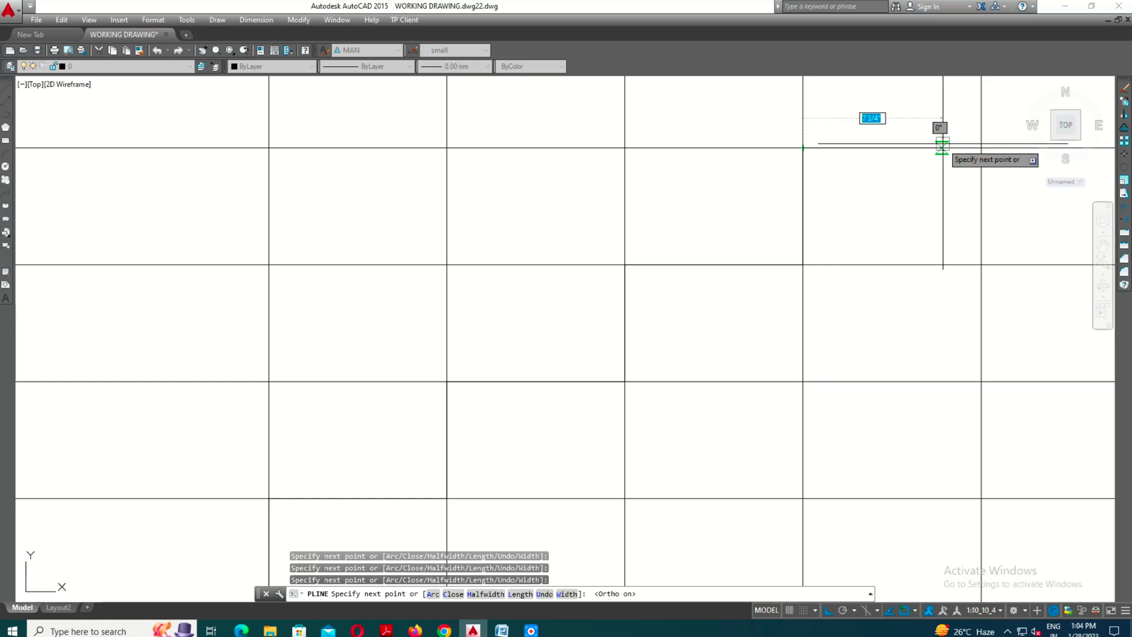
click(982, 147)
Finish the stepped profile near the grid's top-right corner and end the polyline
scroll(982, 148, down, 5)
scroll(901, 194, up, 3)
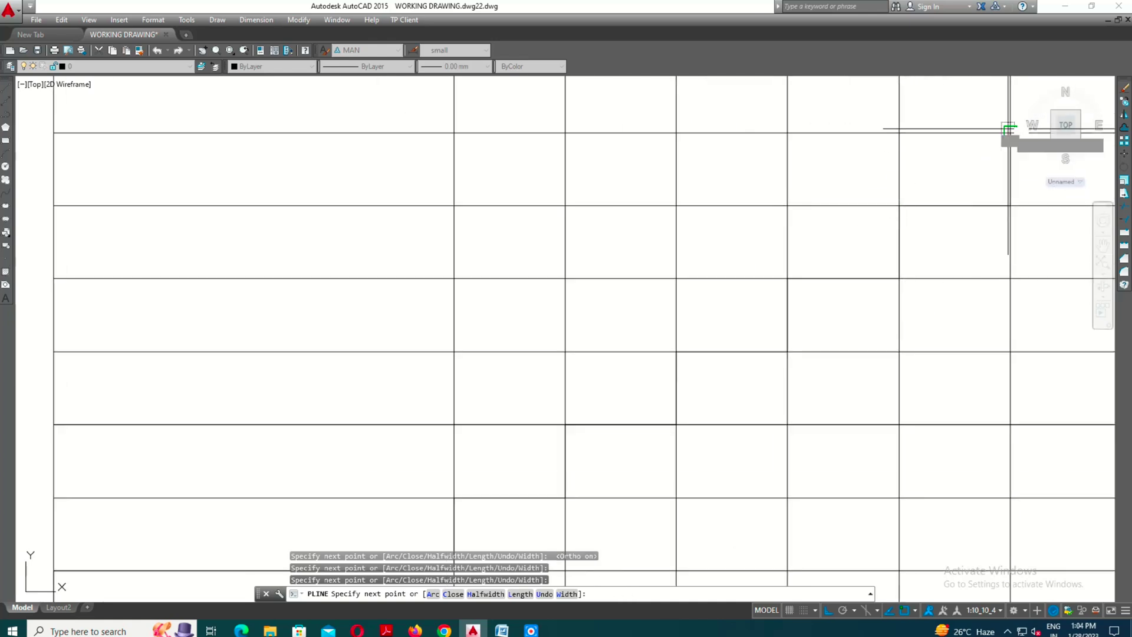
click(1010, 132)
scroll(679, 246, down, 5)
scroll(680, 246, down, 2)
scroll(708, 230, up, 7)
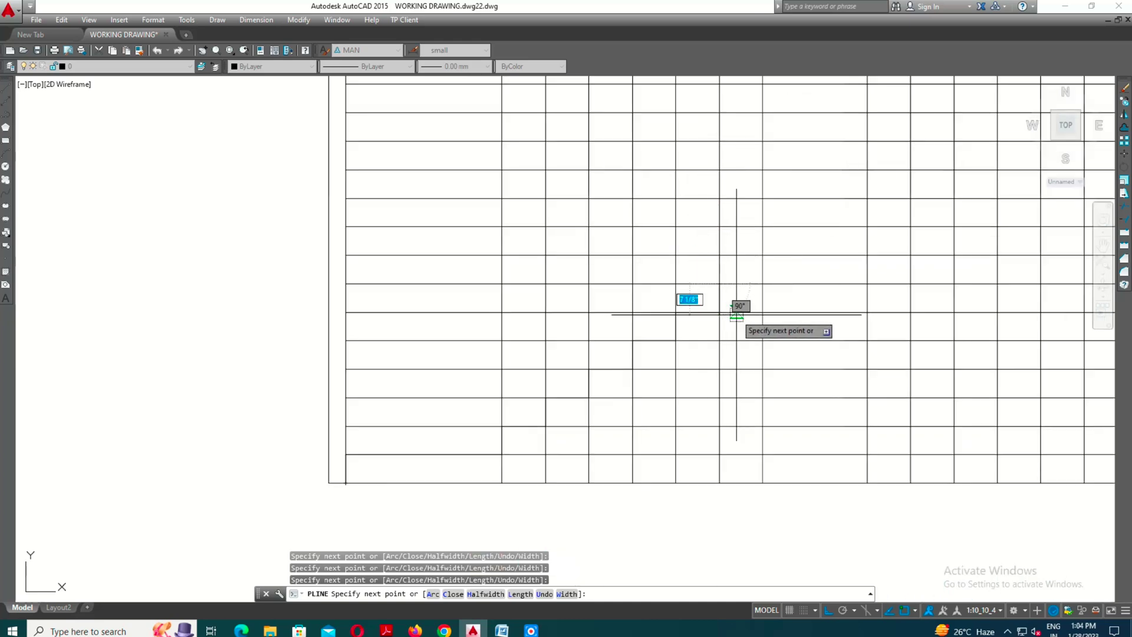
scroll(750, 284, up, 1)
scroll(751, 284, up, 2)
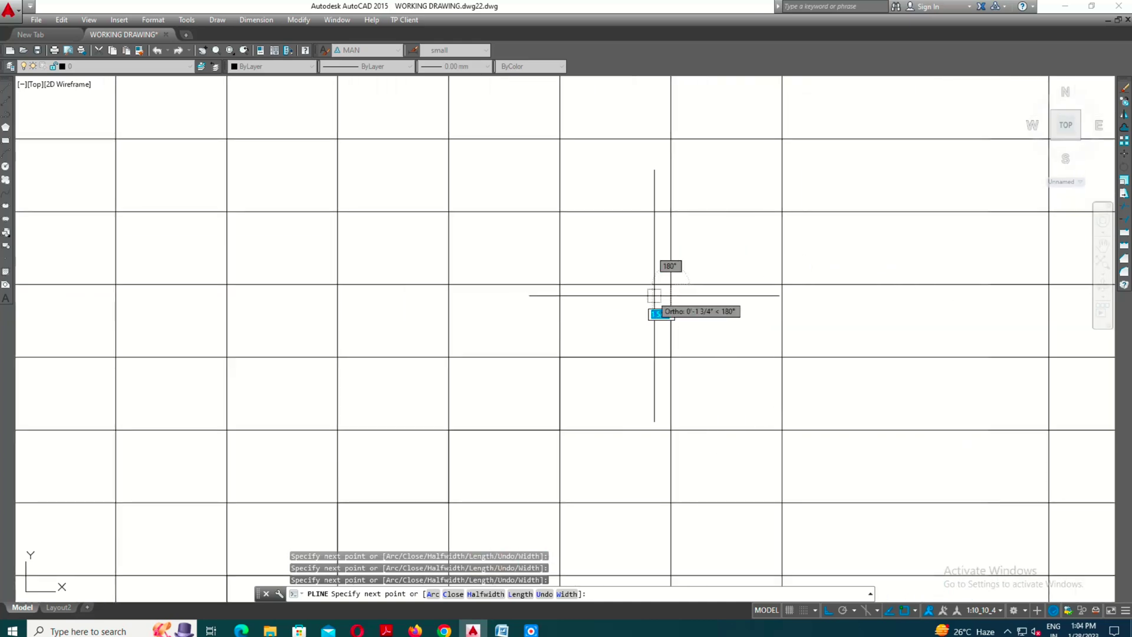
click(782, 285)
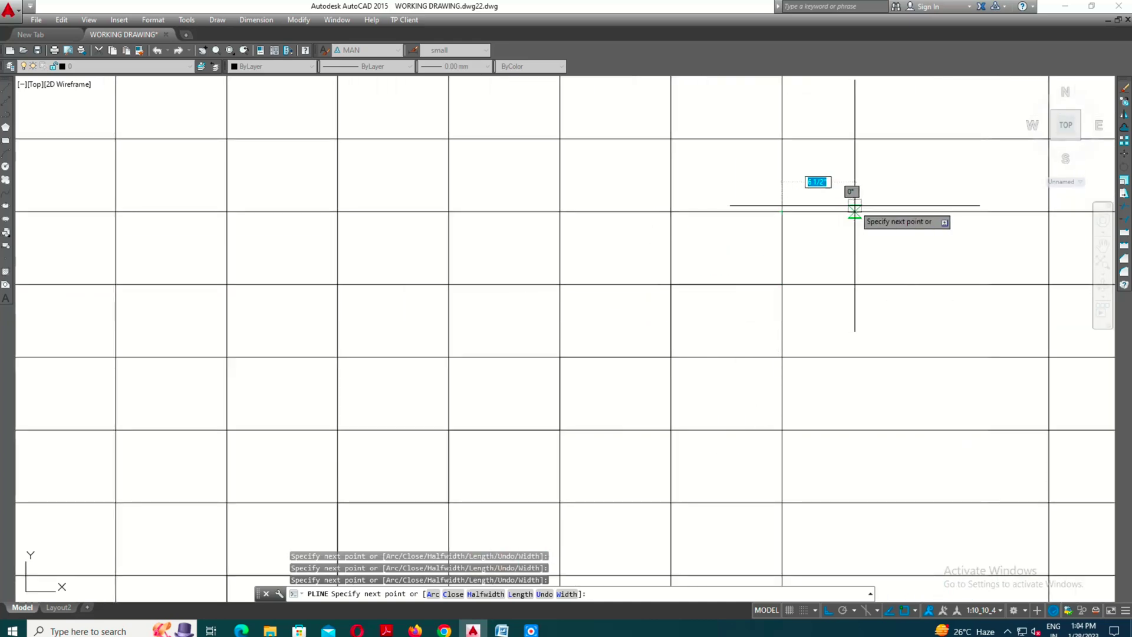
scroll(678, 250, down, 4)
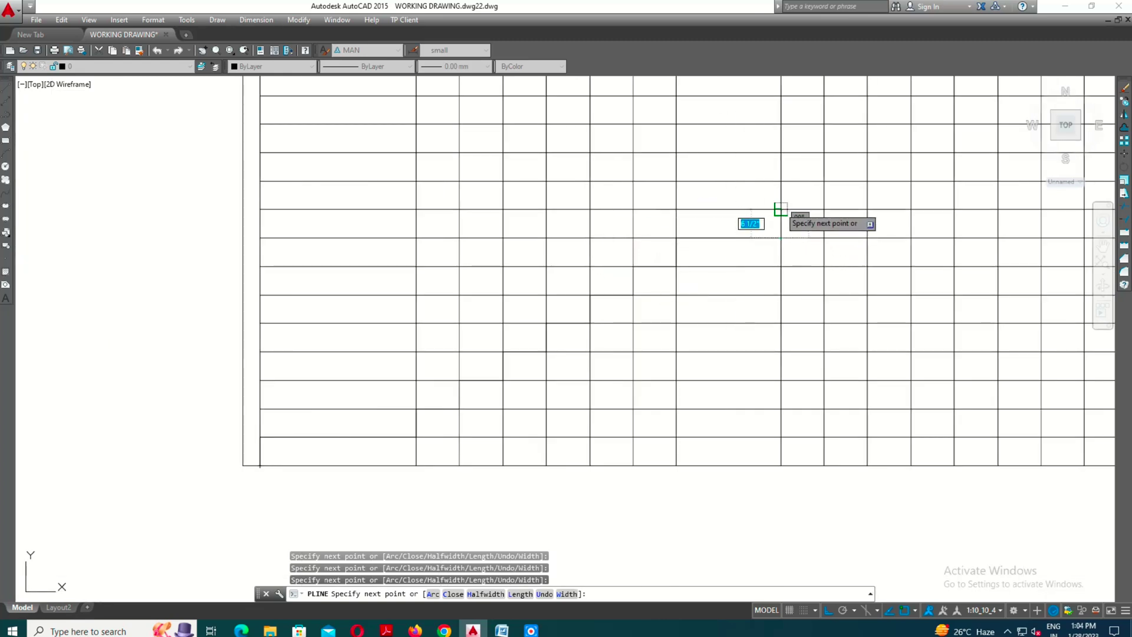
click(781, 209)
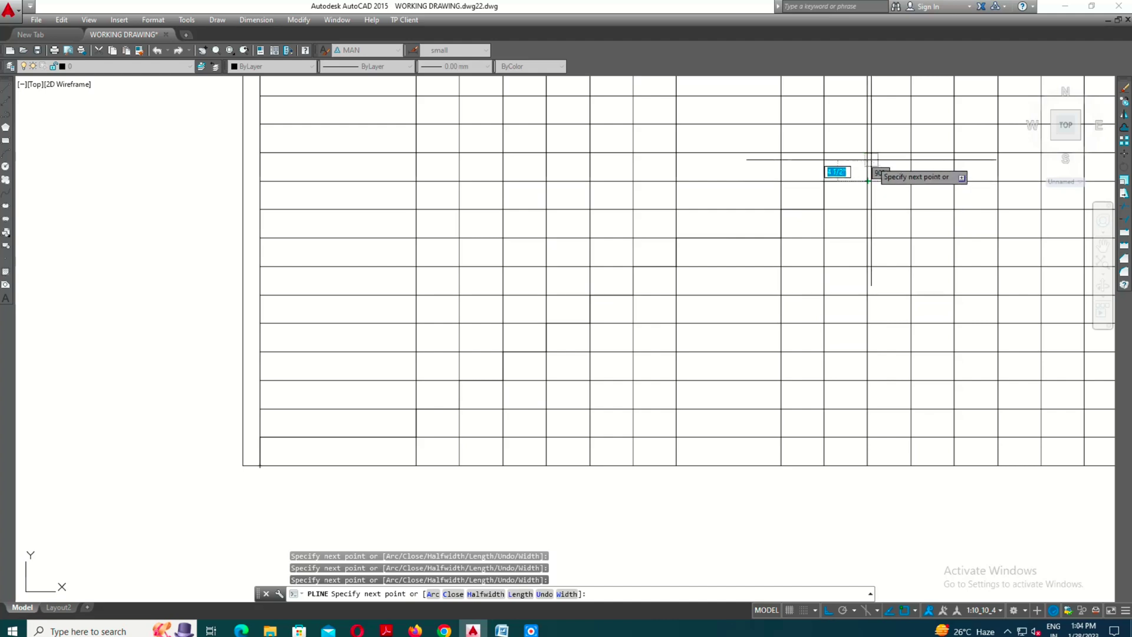
scroll(868, 150, up, 4)
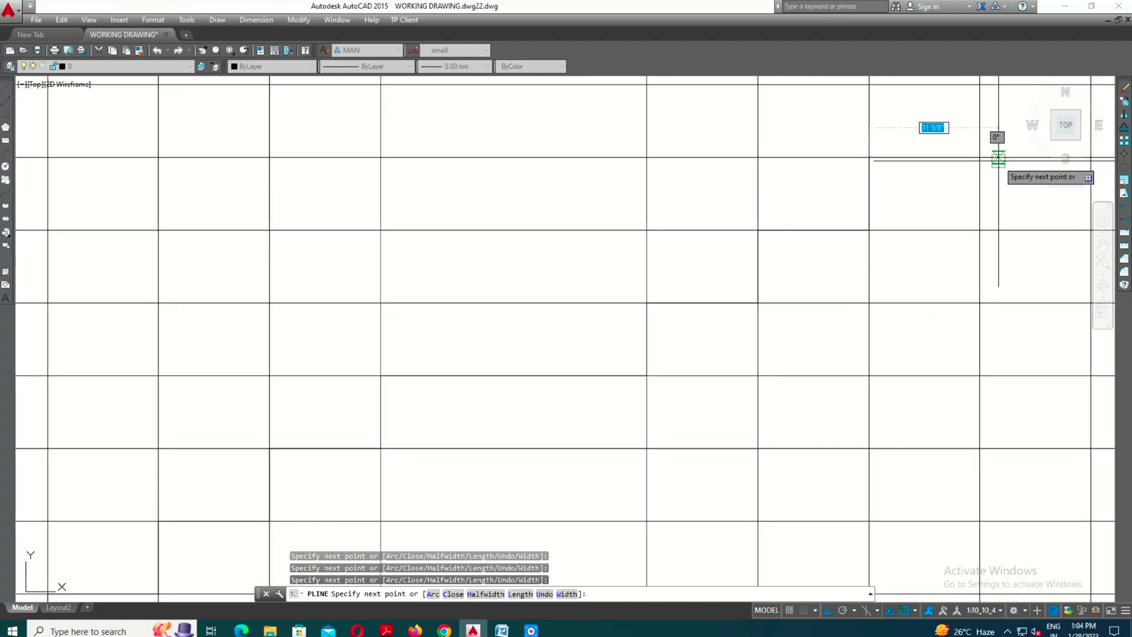
scroll(943, 195, down, 8)
scroll(939, 200, down, 2)
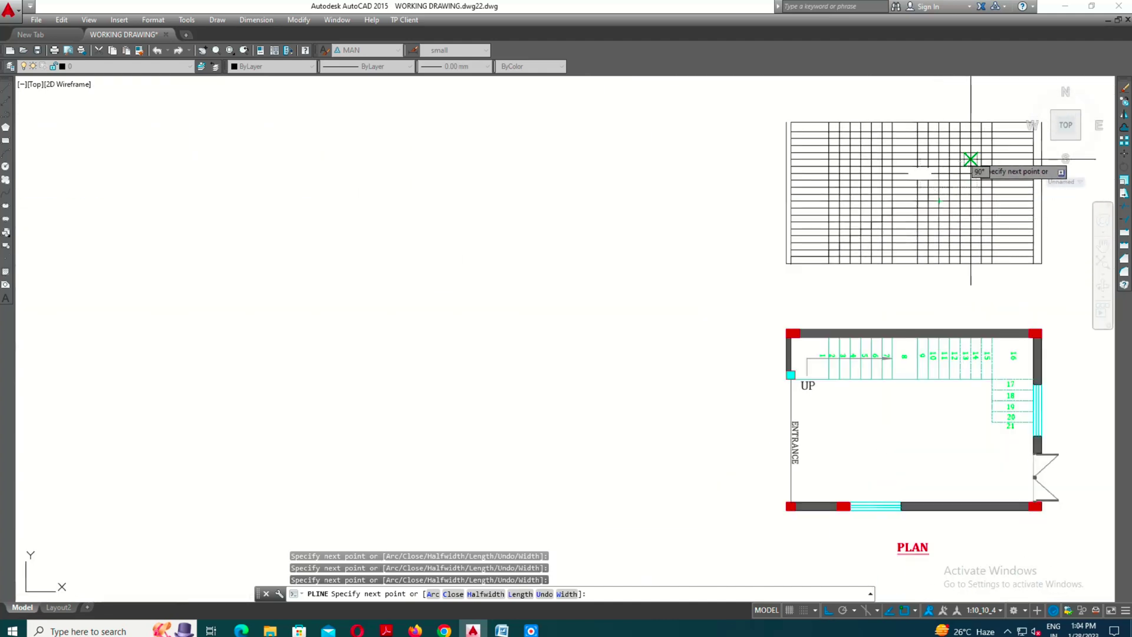
scroll(941, 210, up, 6)
scroll(951, 170, up, 2)
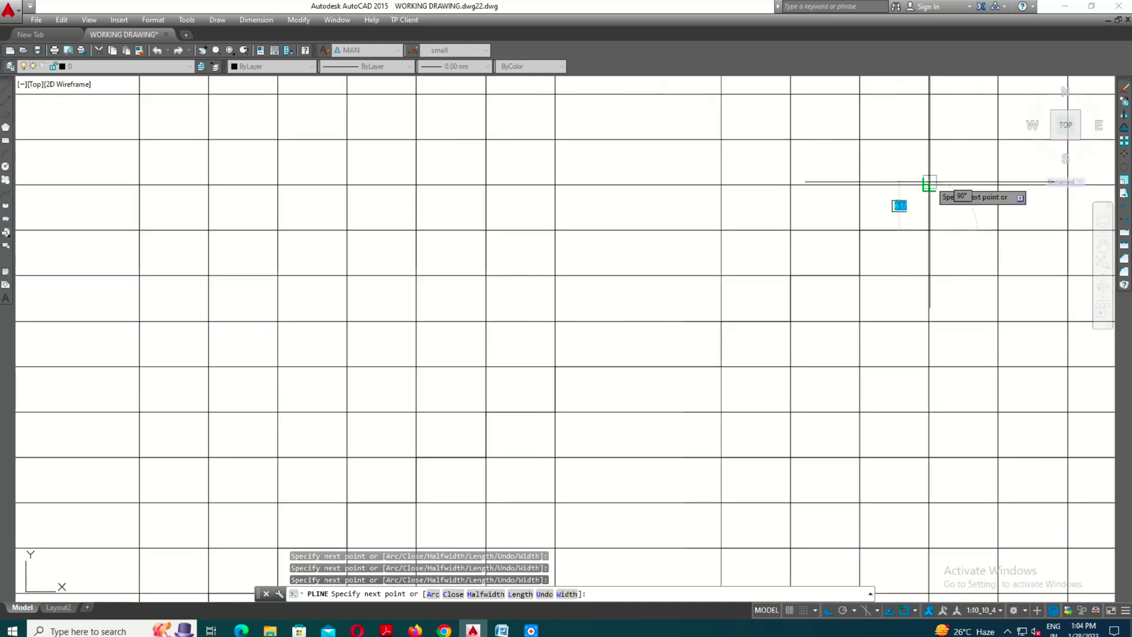
scroll(996, 185, down, 3)
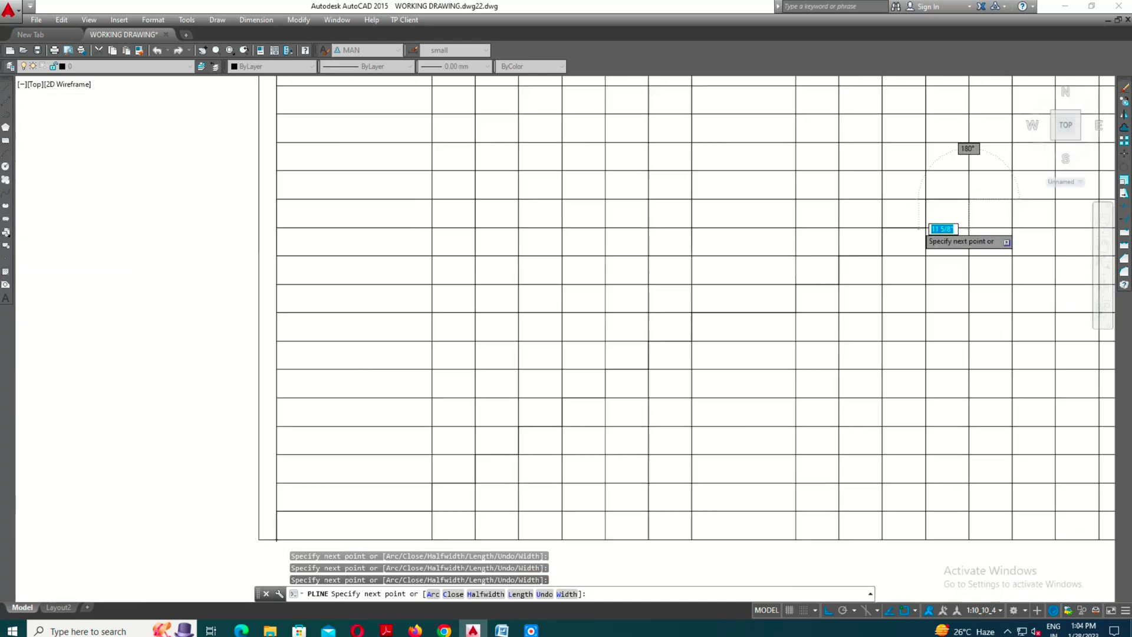
scroll(972, 183, up, 1)
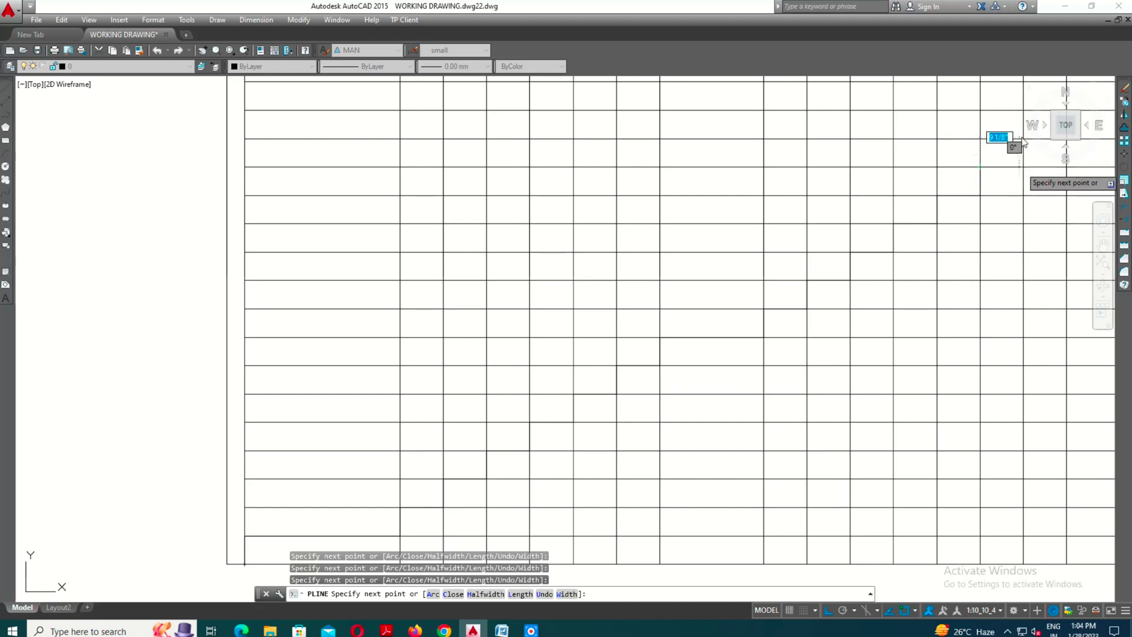
scroll(910, 232, down, 2)
scroll(967, 168, up, 2)
scroll(952, 169, up, 3)
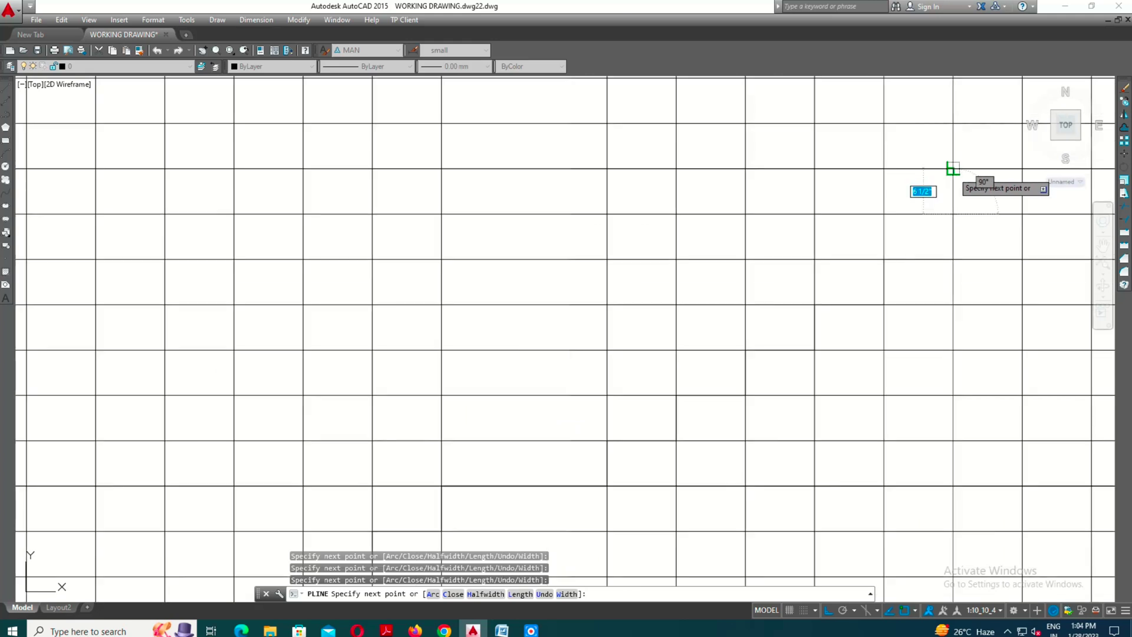
scroll(846, 191, down, 1)
scroll(964, 168, up, 1)
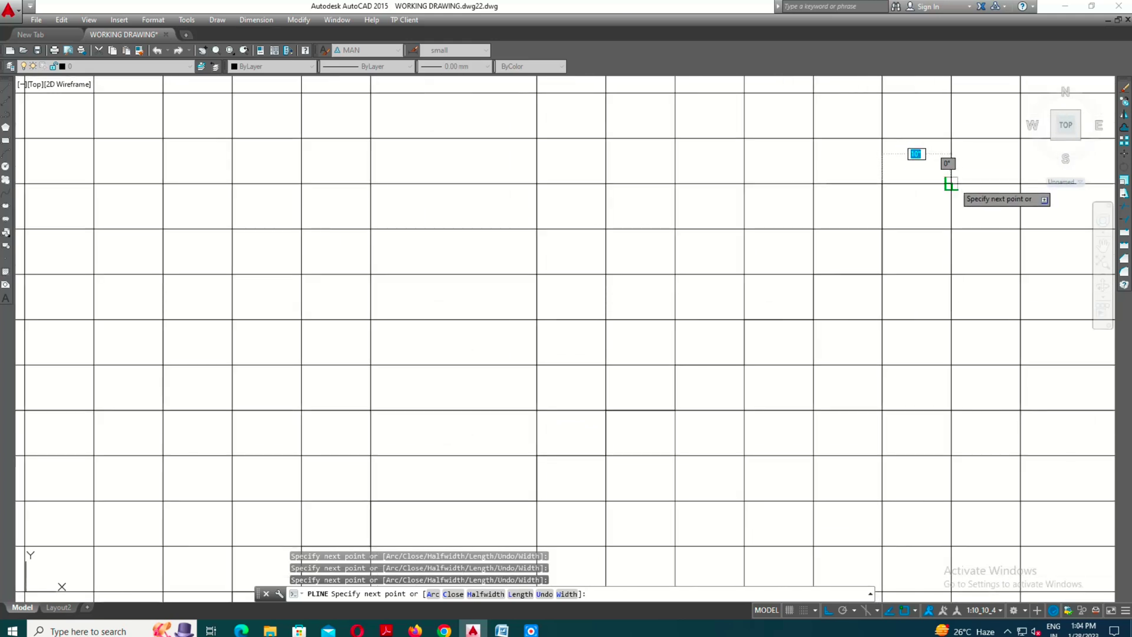
scroll(745, 242, down, 3)
scroll(804, 197, up, 3)
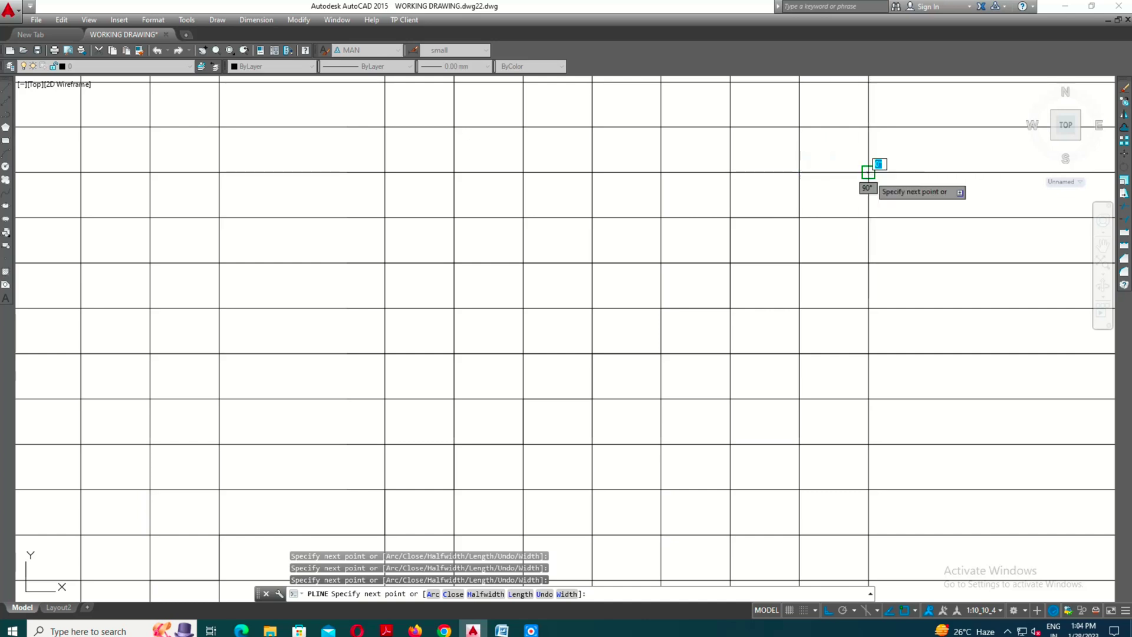
scroll(868, 172, down, 4)
scroll(867, 176, up, 2)
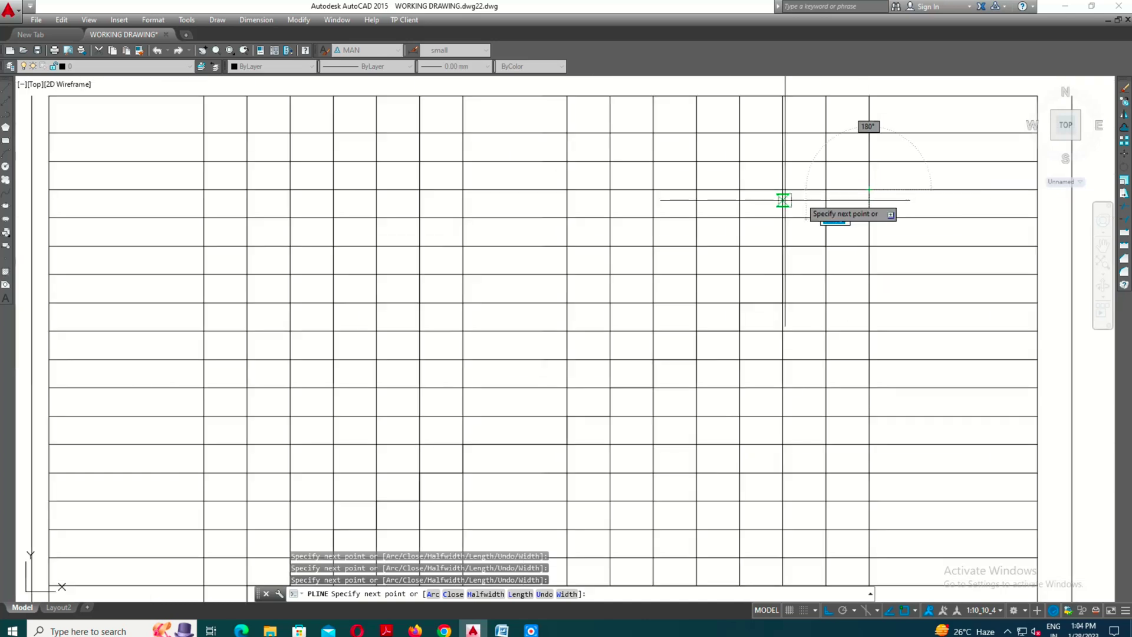
scroll(534, 230, down, 4)
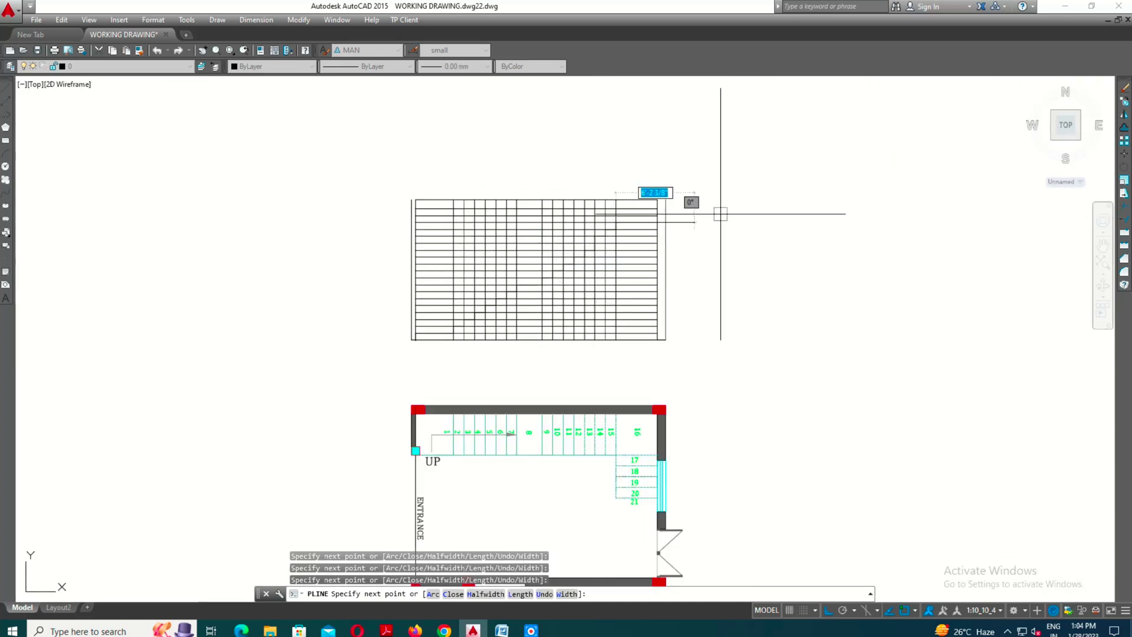
scroll(657, 228, up, 2)
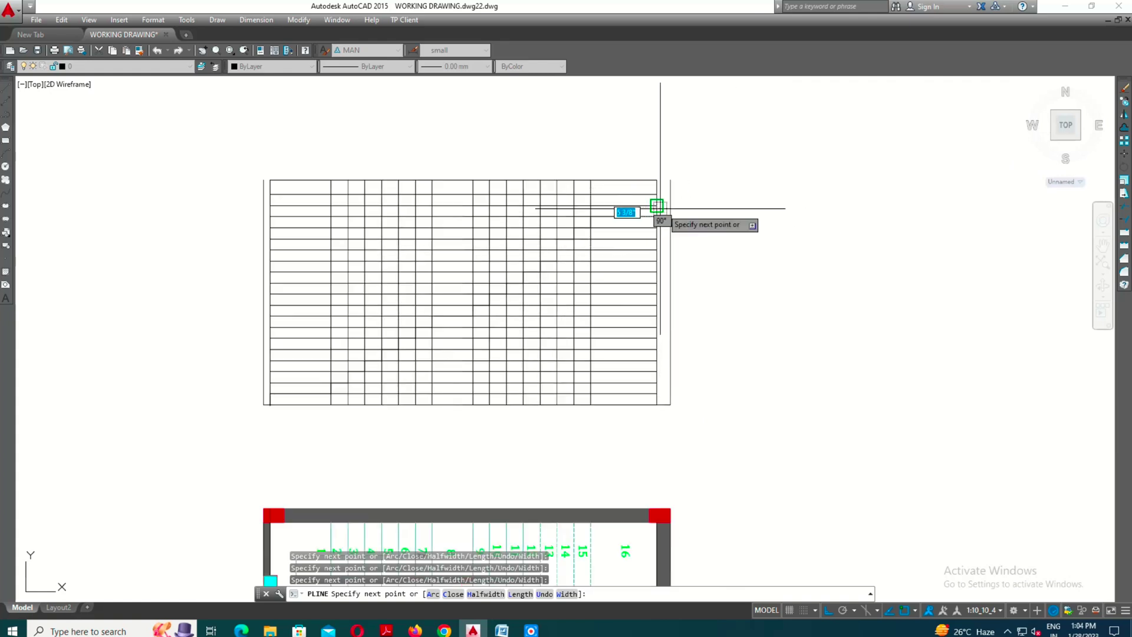
scroll(656, 210, up, 2)
key(Escape)
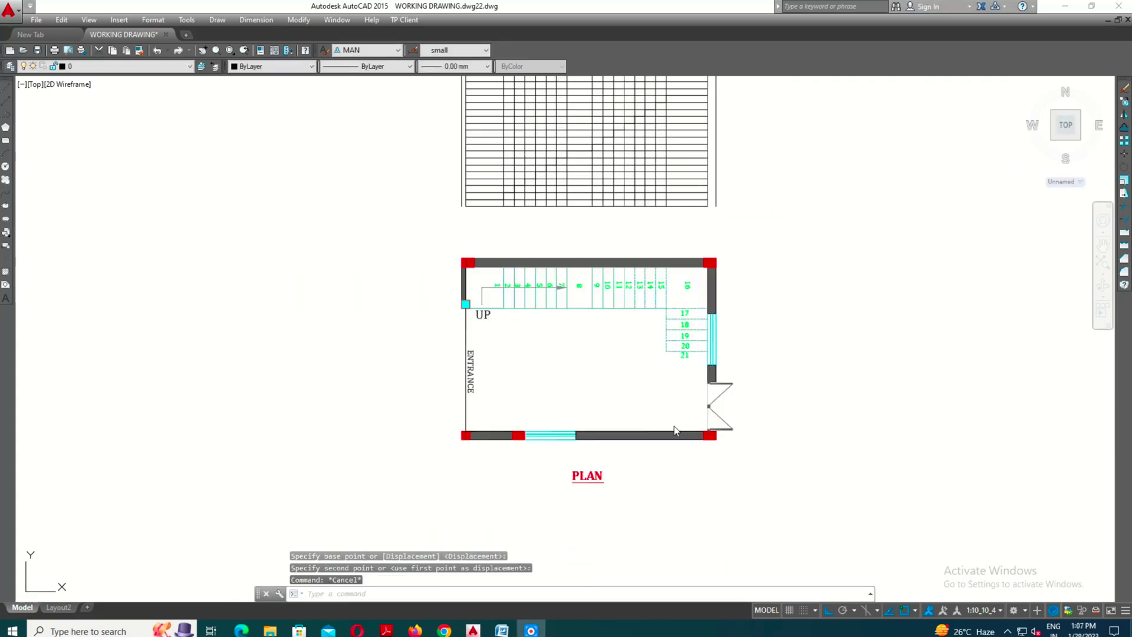
Copy the red PLAN label to a spot between the section grid and the plan
scroll(695, 401, down, 2)
scroll(720, 290, up, 4)
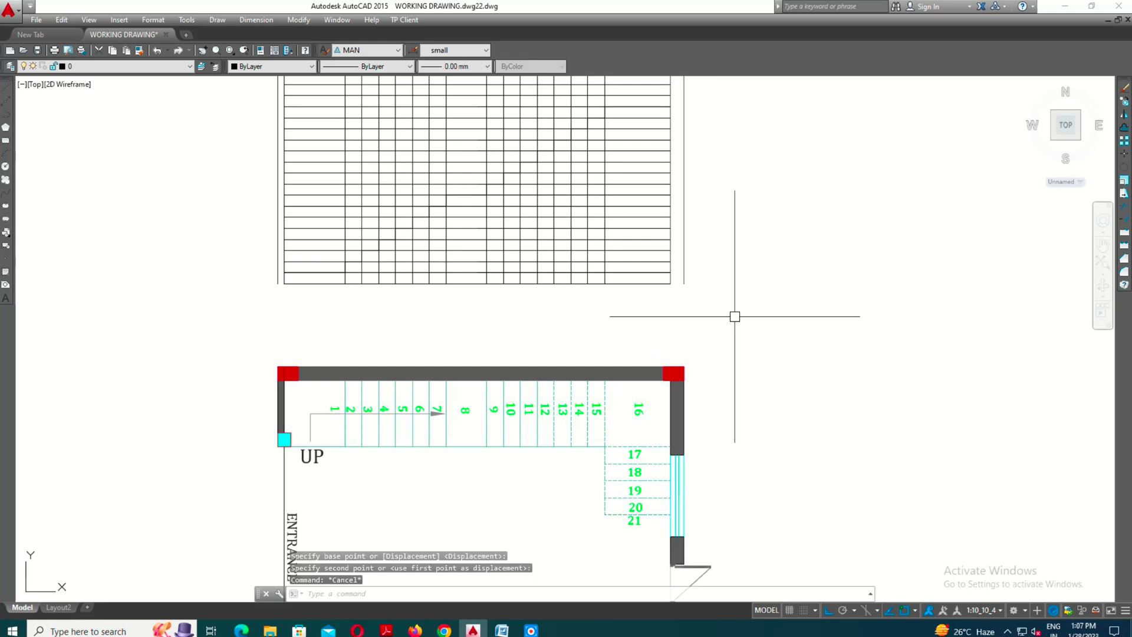
scroll(734, 316, down, 2)
key(Escape)
click(560, 550)
text(d)
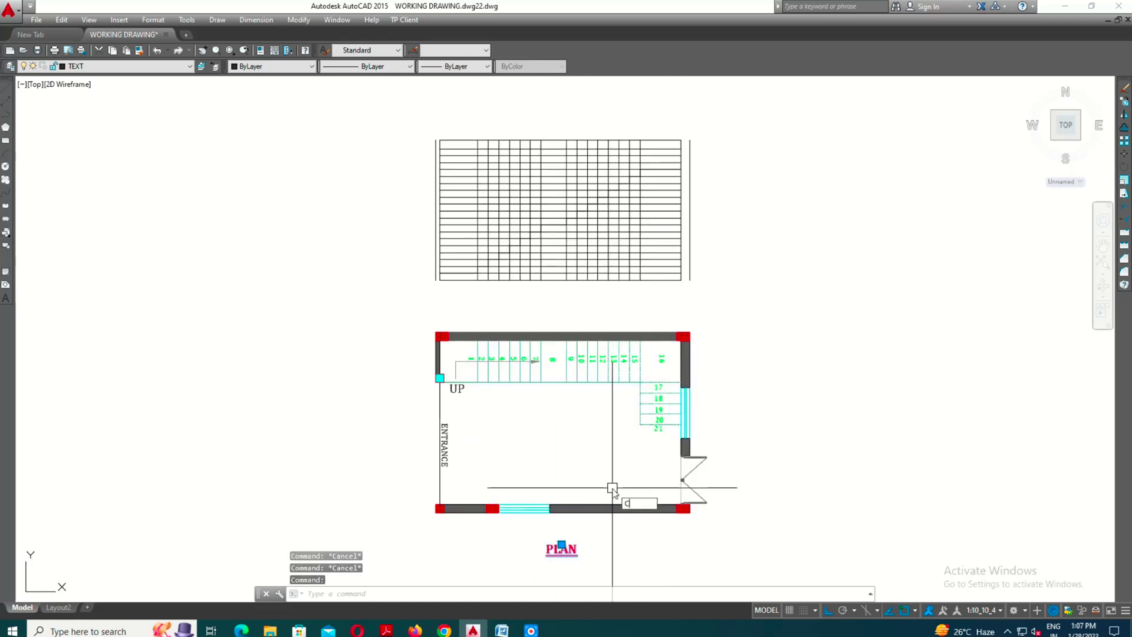
text(o)
key(Return)
click(793, 487)
scroll(802, 280, up, 2)
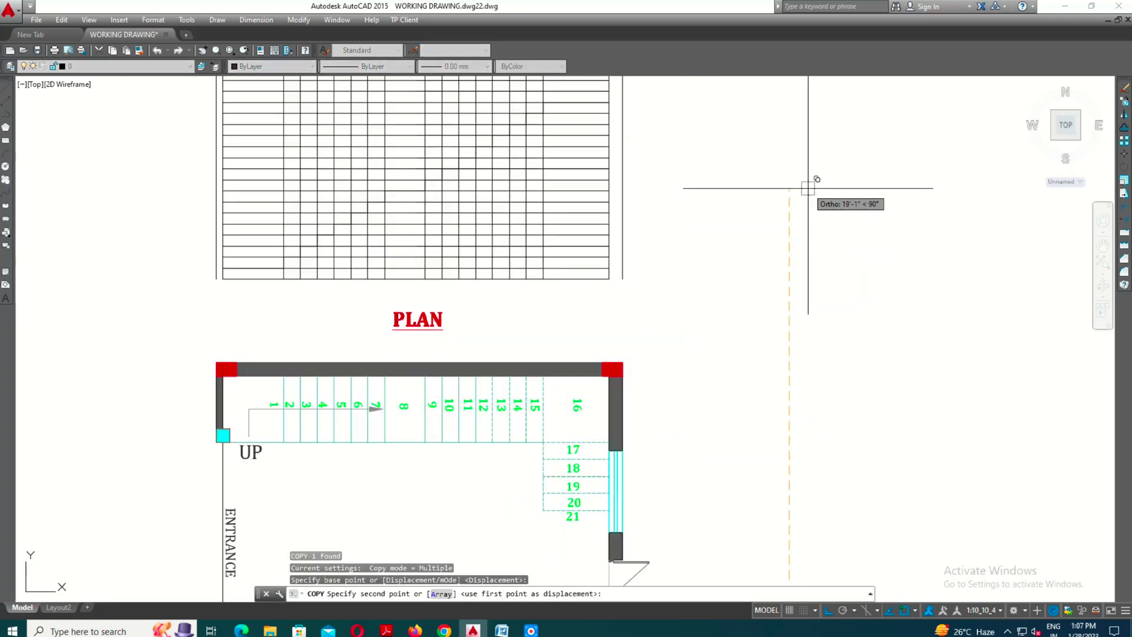
key(Escape)
Change the copied label's text to SECTION
scroll(449, 330, up, 2)
double_click(459, 330)
text(SECTION)
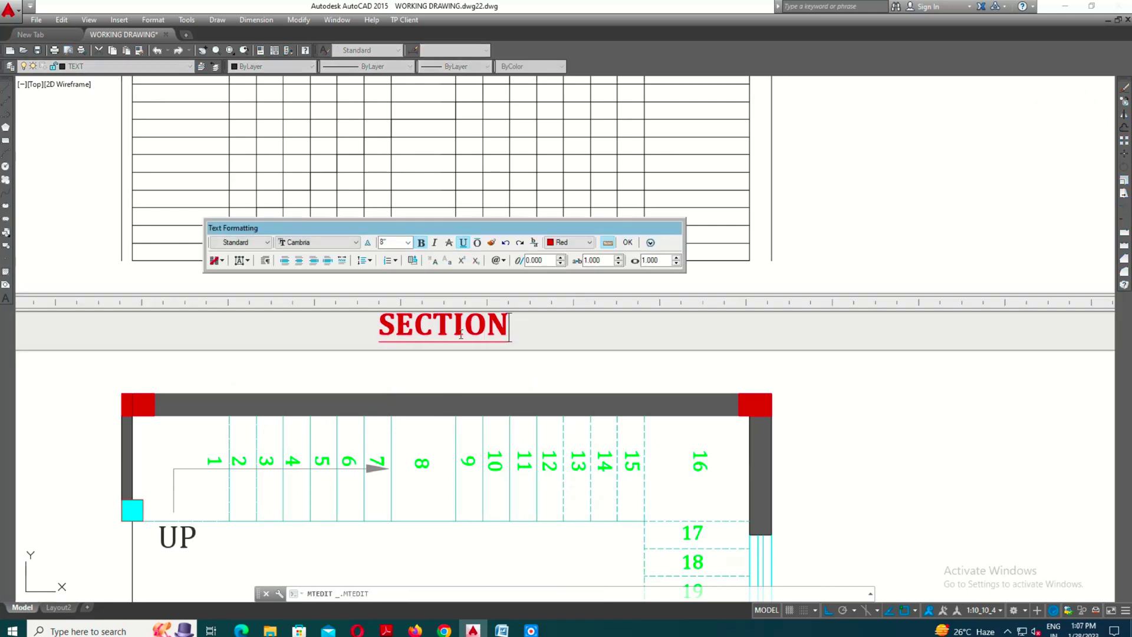
click(513, 377)
Select the stepped stair profile line and bring the whole section grid into view
scroll(530, 363, down, 2)
middle_drag(533, 365, 551, 420)
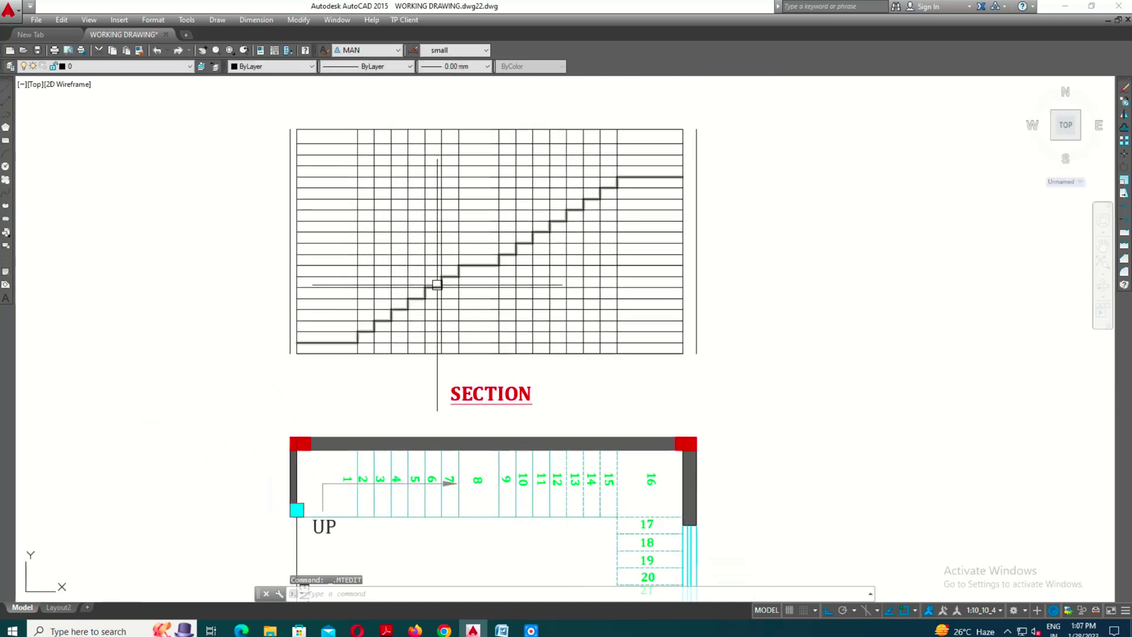
click(369, 326)
scroll(489, 339, down, 2)
middle_drag(489, 337, 495, 364)
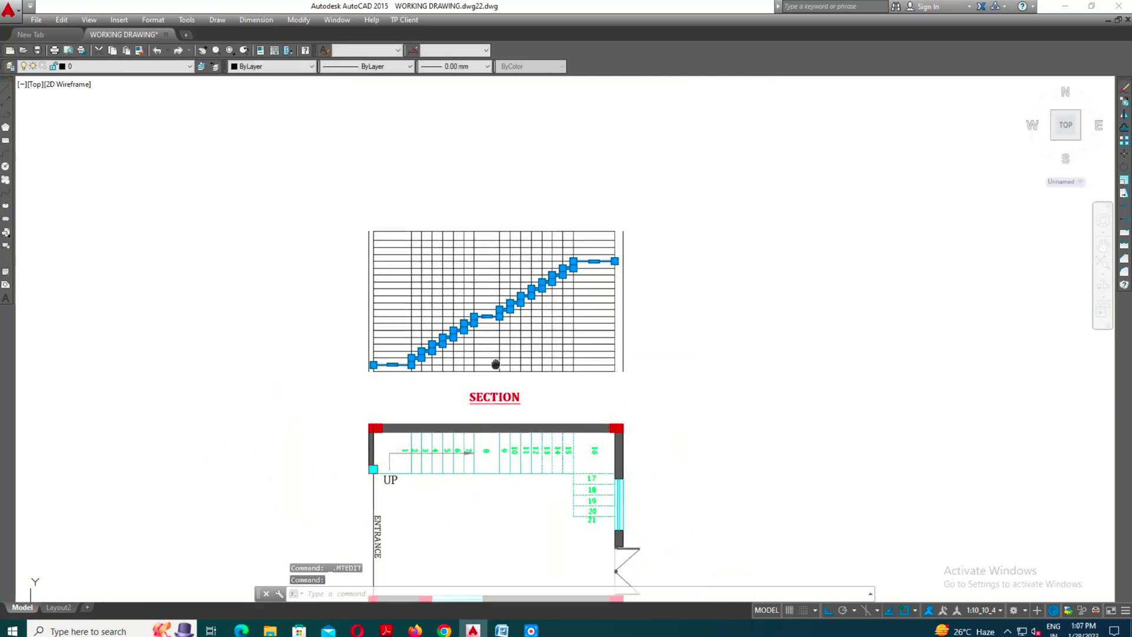
scroll(548, 274, up, 2)
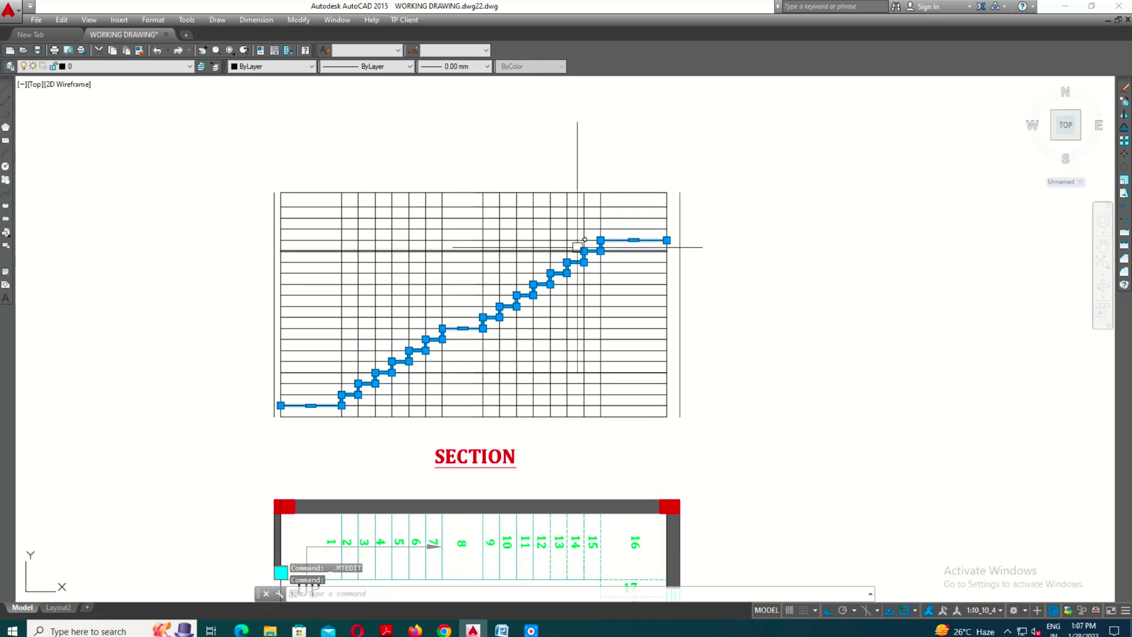
Delete the selected line and erase the stray horizontal grid lines around the steps
key(Delete)
click(664, 407)
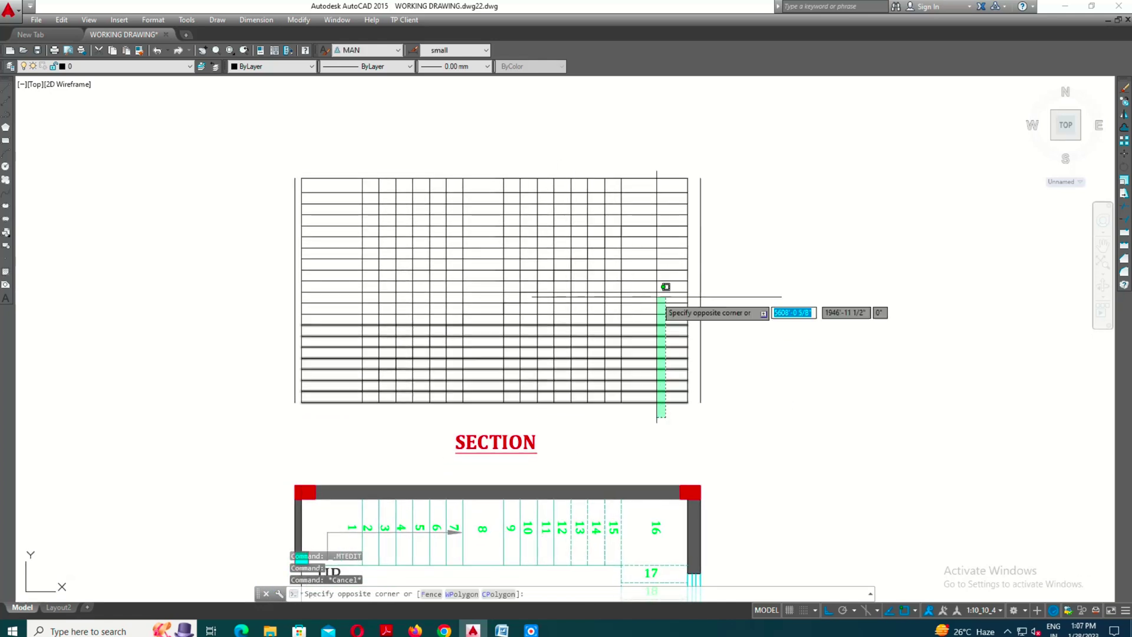
click(650, 242)
text(e)
key(Return)
scroll(651, 242, up, 2)
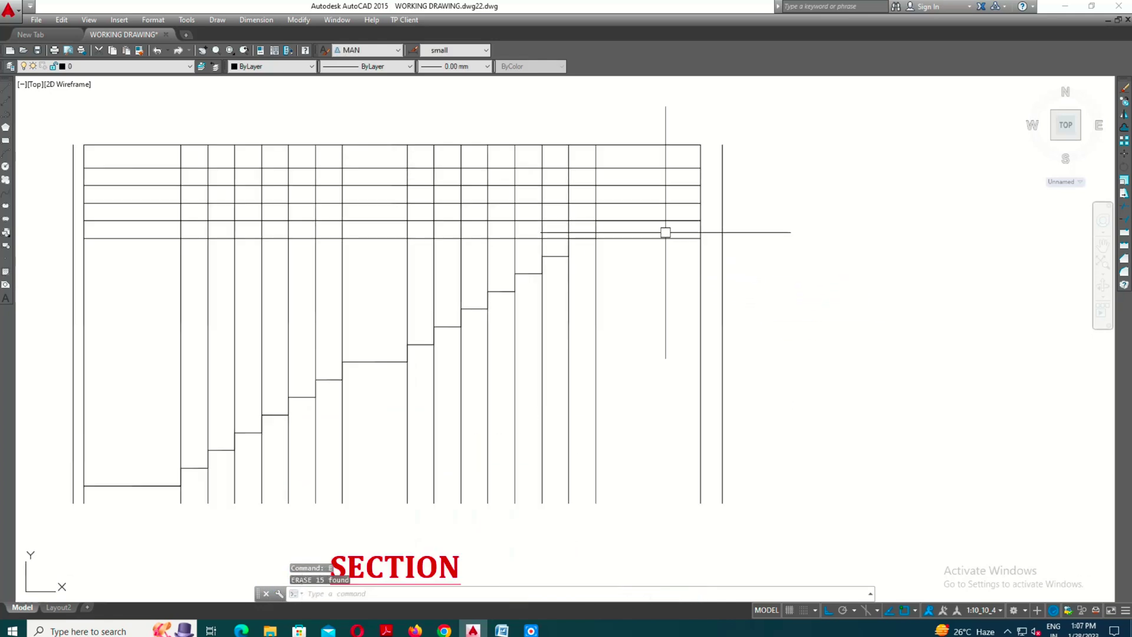
click(669, 230)
click(656, 250)
text(e)
key(Return)
Erase the grid lines below the steps and the leftover vertical grid lines
scroll(617, 301, down, 2)
click(620, 339)
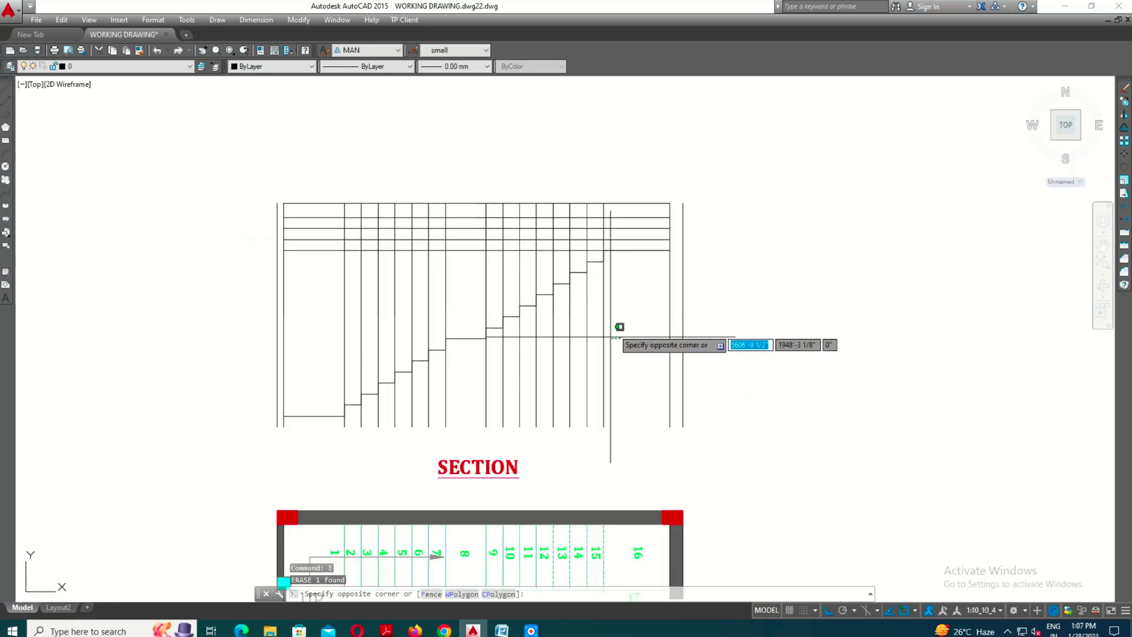
click(498, 397)
text(e)
key(Return)
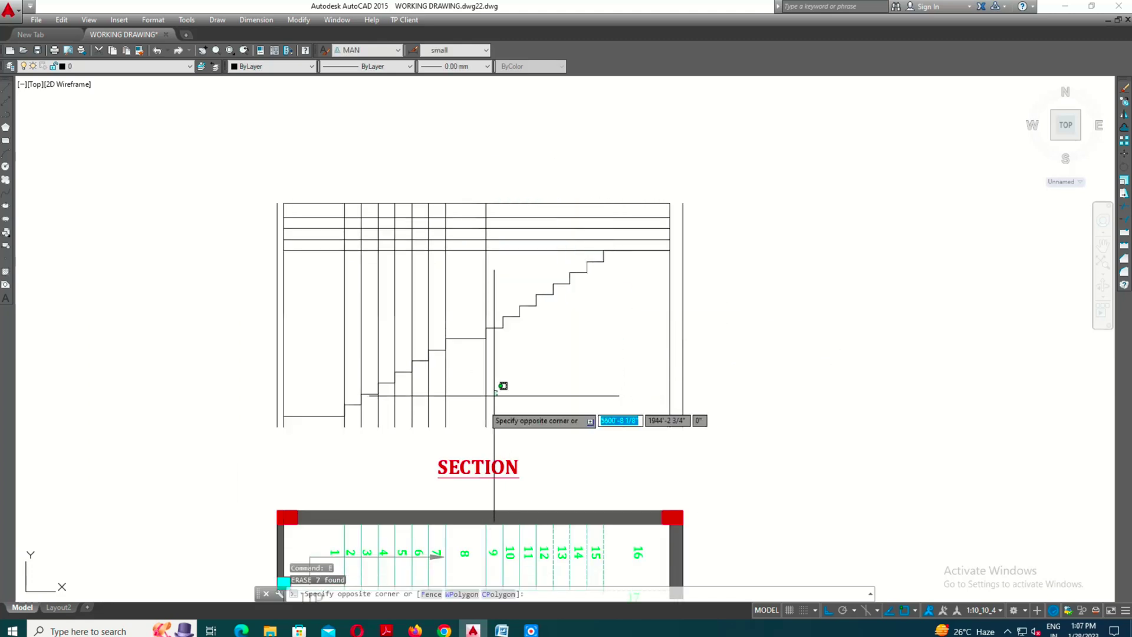
click(413, 420)
text(e)
key(Return)
scroll(413, 420, up, 2)
click(434, 396)
click(316, 437)
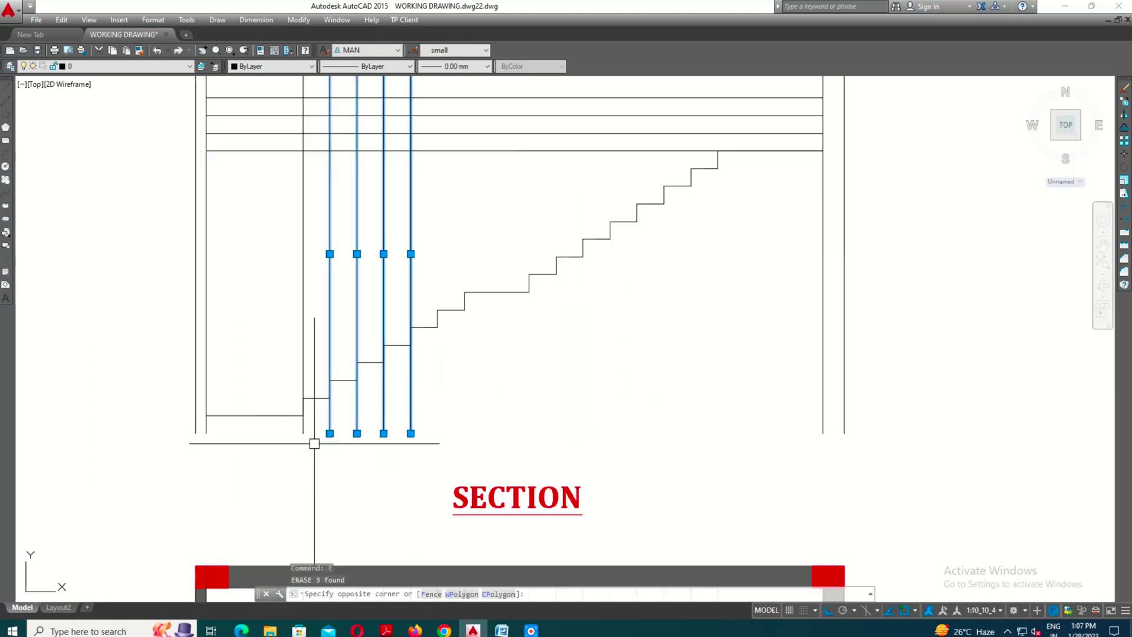
key(e)
key(Return)
Erase the last tall vertical line and begin a line at the stair's top corner
click(318, 435)
click(299, 433)
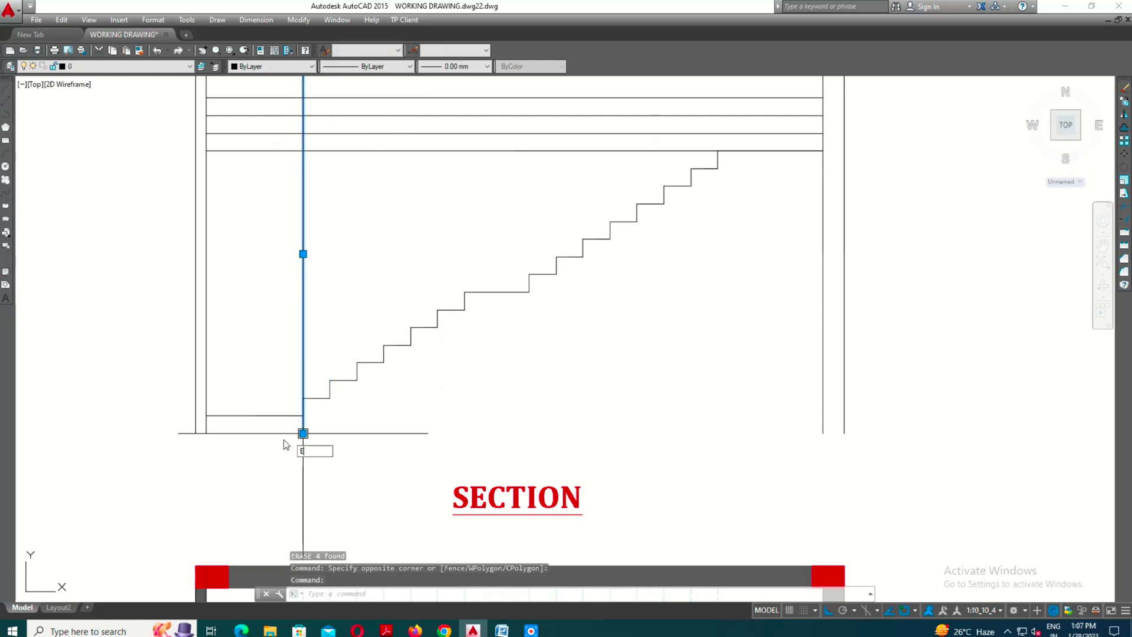
key(e)
key(Return)
scroll(455, 290, down, 2)
scroll(546, 259, up, 3)
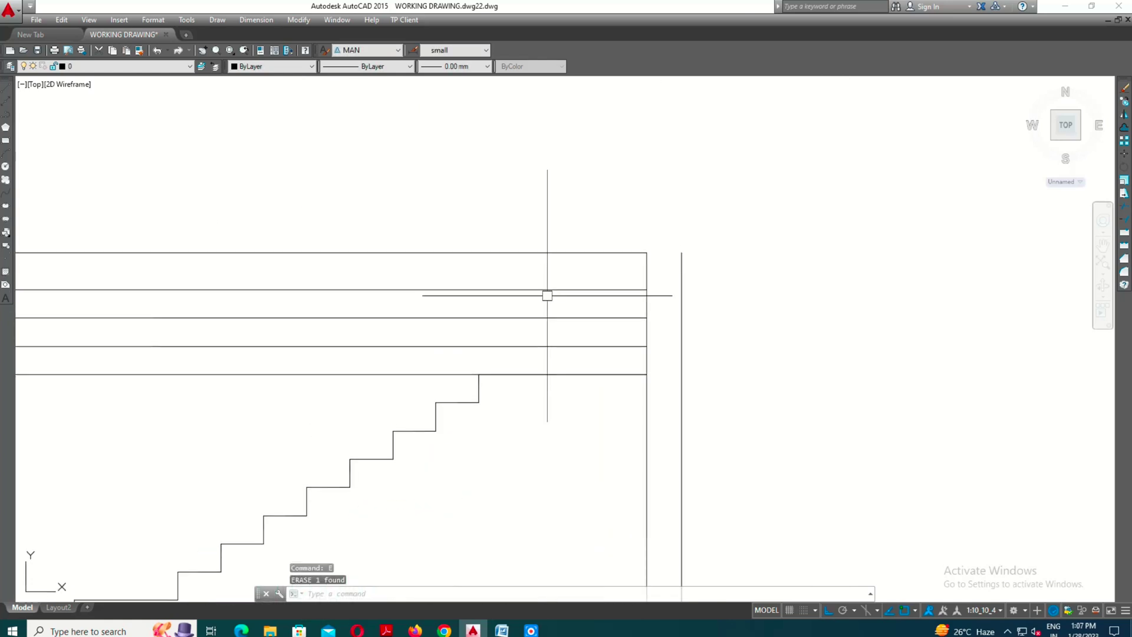
text(L)
key(Return)
click(478, 374)
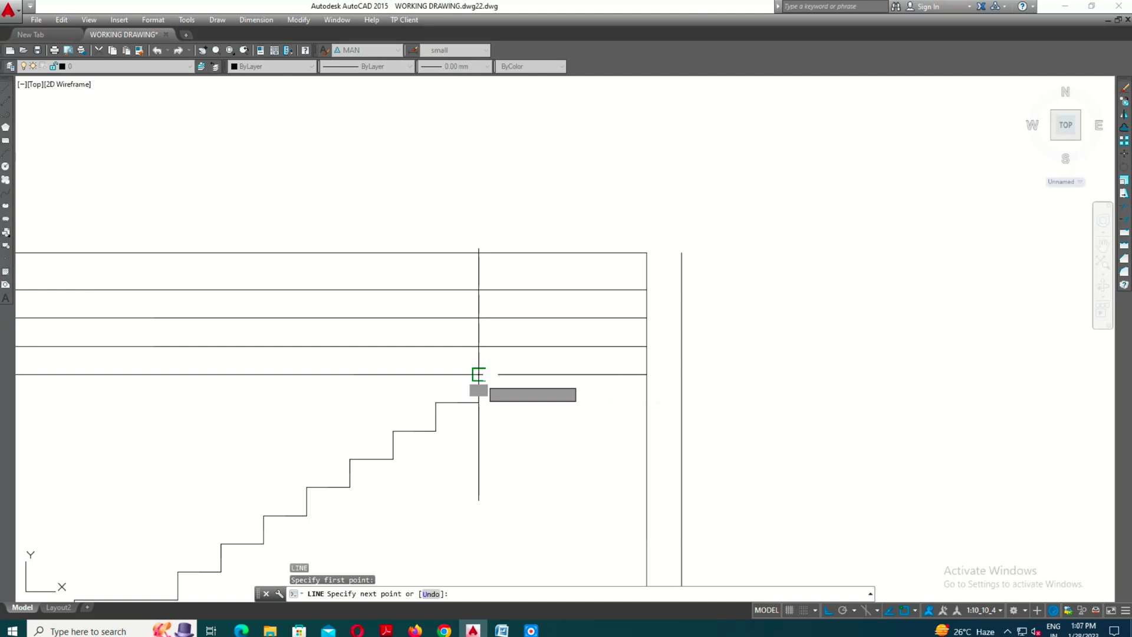
Close the top step with a vertical line up to the top horizontal line
click(479, 252)
key(Escape)
scroll(568, 238, down, 2)
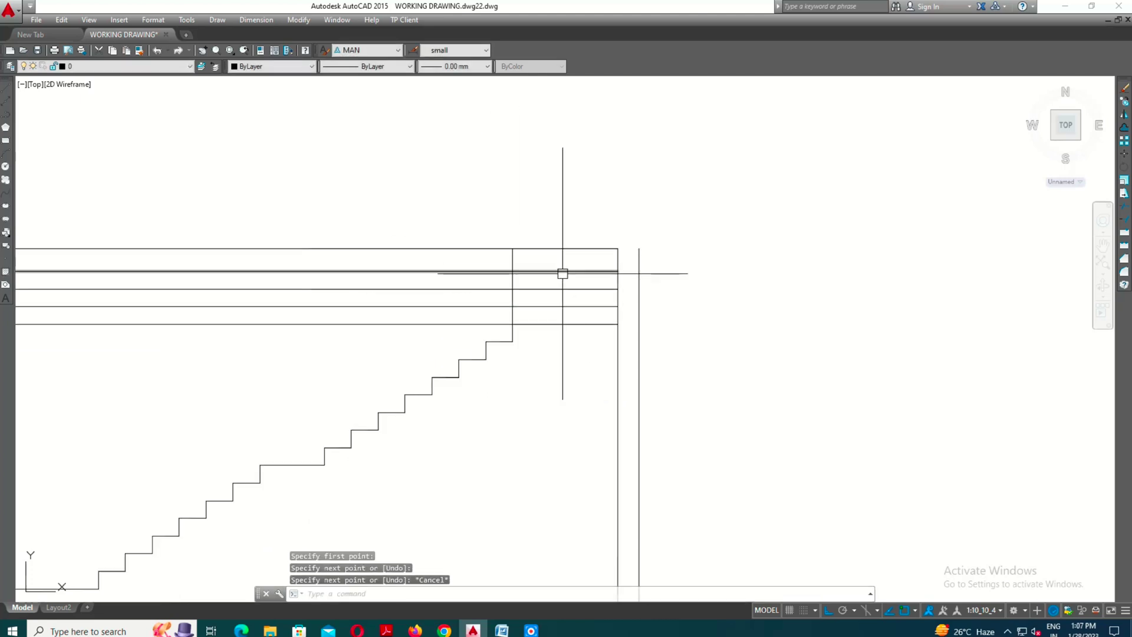
Trim the upper horizontal lines left of the new vertical, leaving a short landing
text(tr)
key(Return)
key(Return)
scroll(526, 245, down, 2)
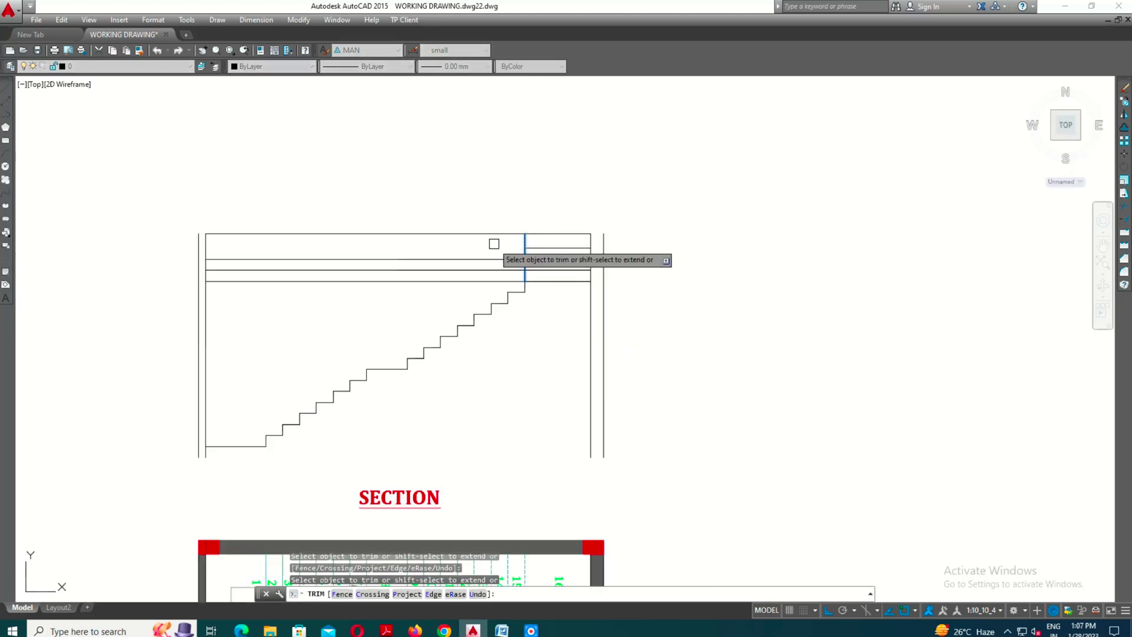
click(465, 283)
click(497, 245)
key(Escape)
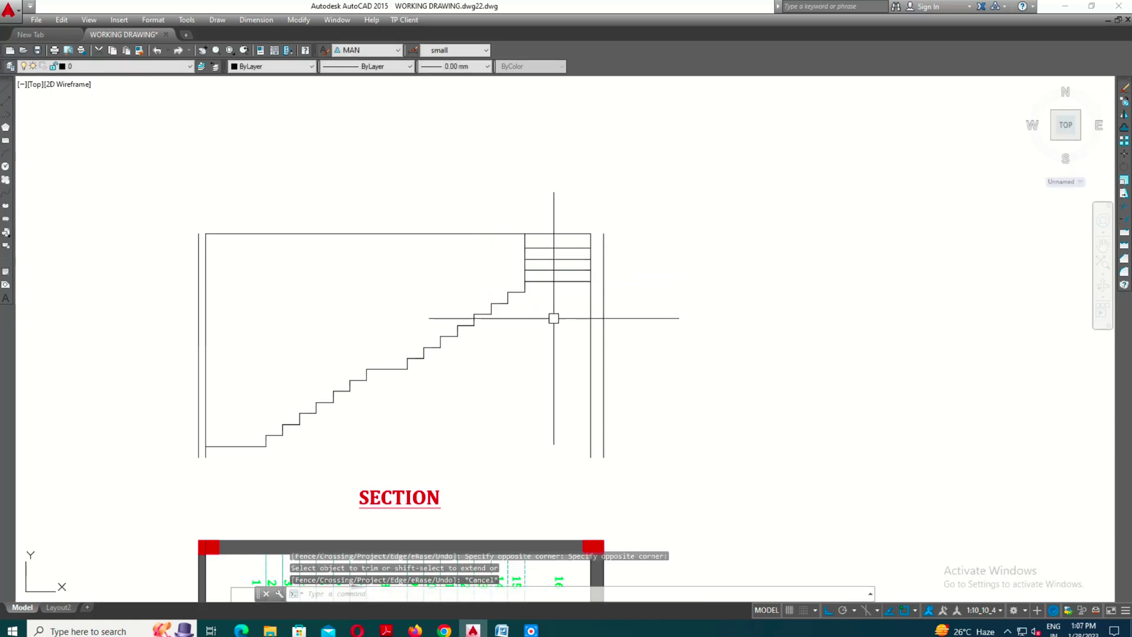
middle_drag(553, 318, 505, 240)
scroll(505, 240, down, 2)
middle_drag(510, 386, 510, 344)
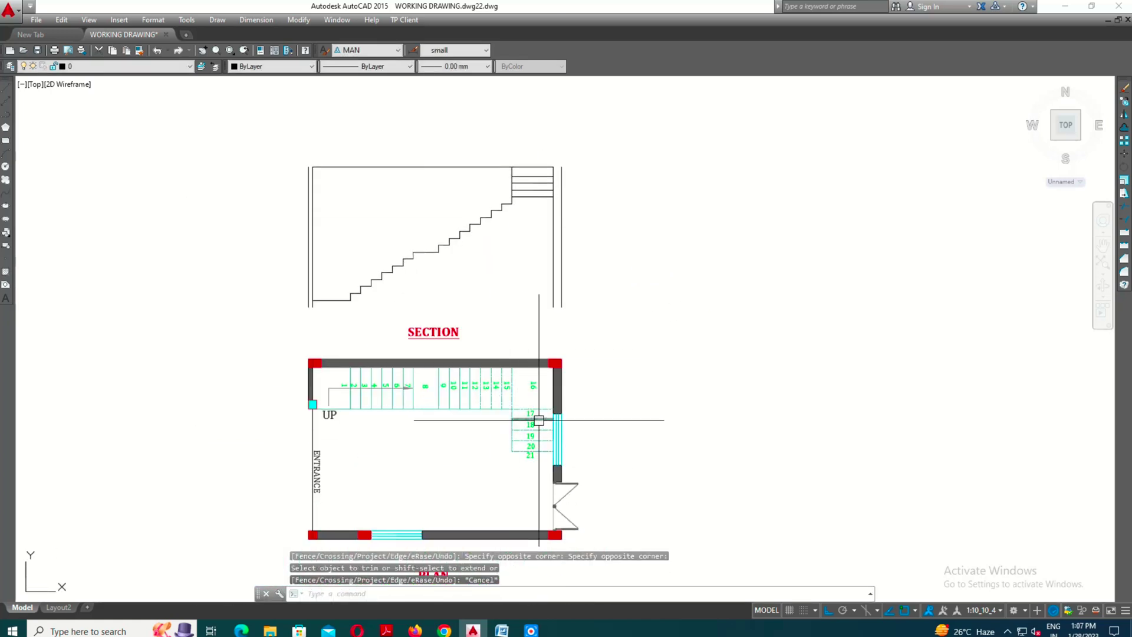
scroll(538, 420, up, 2)
scroll(557, 560, down, 2)
scroll(384, 293, up, 2)
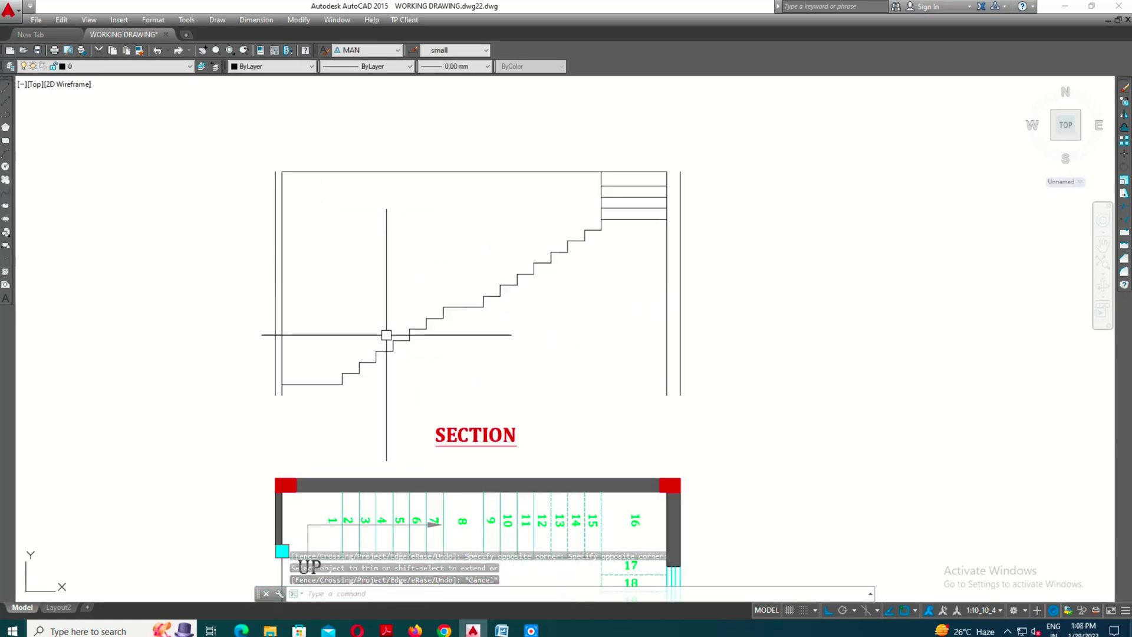
scroll(624, 311, down, 2)
scroll(532, 340, up, 2)
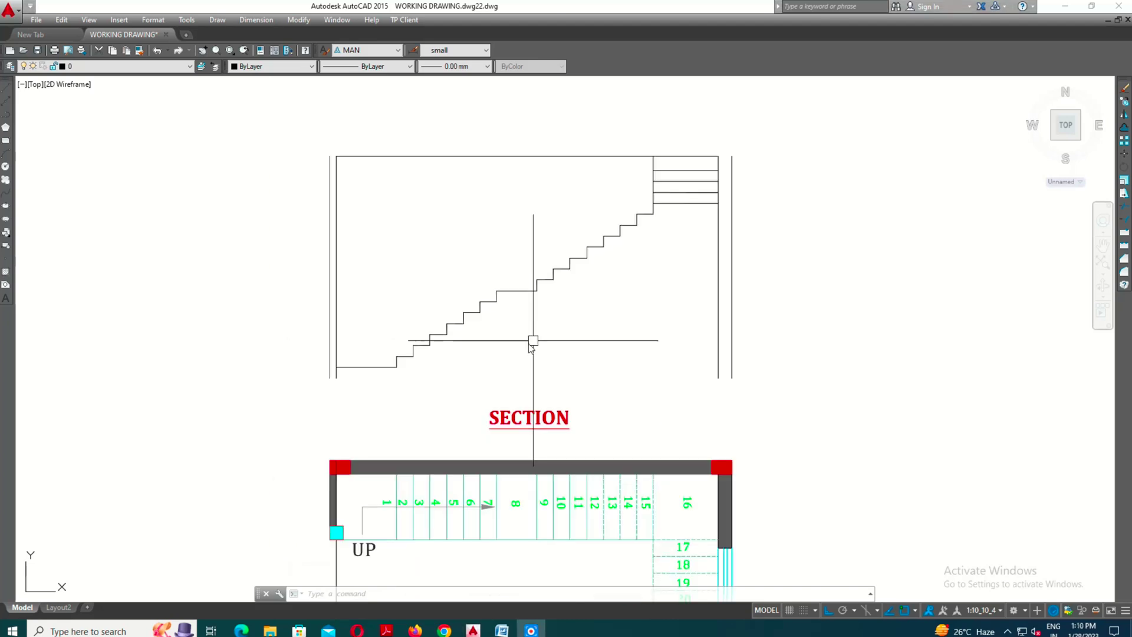
scroll(466, 317, up, 2)
Draw a sloped line from the stair's bottom corner along the step nosings
text(l)
key(Return)
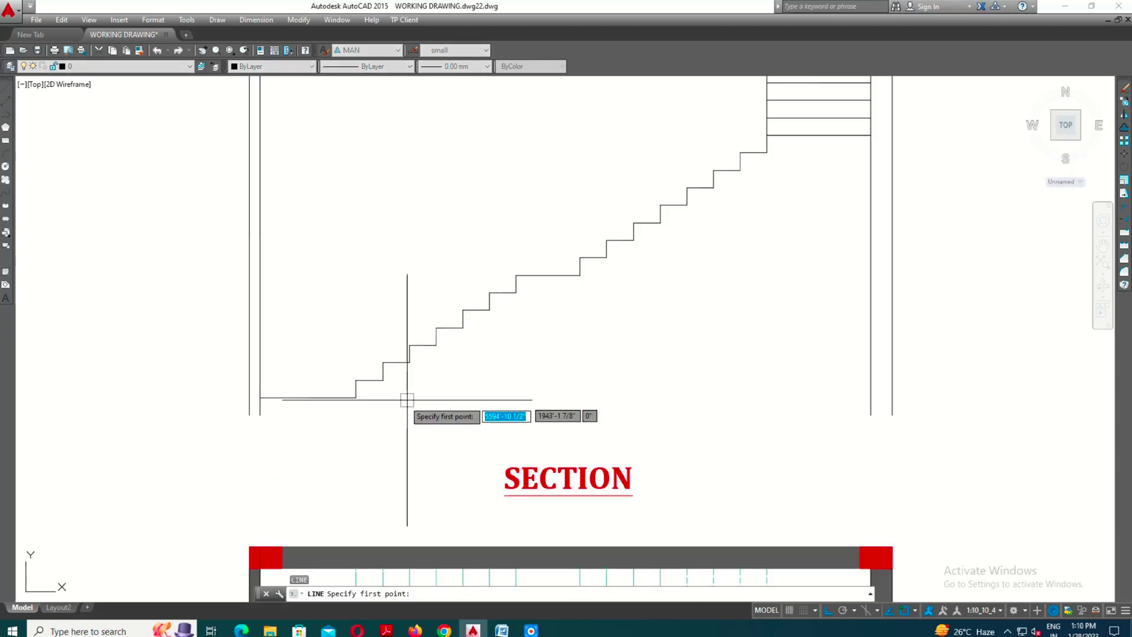
click(355, 397)
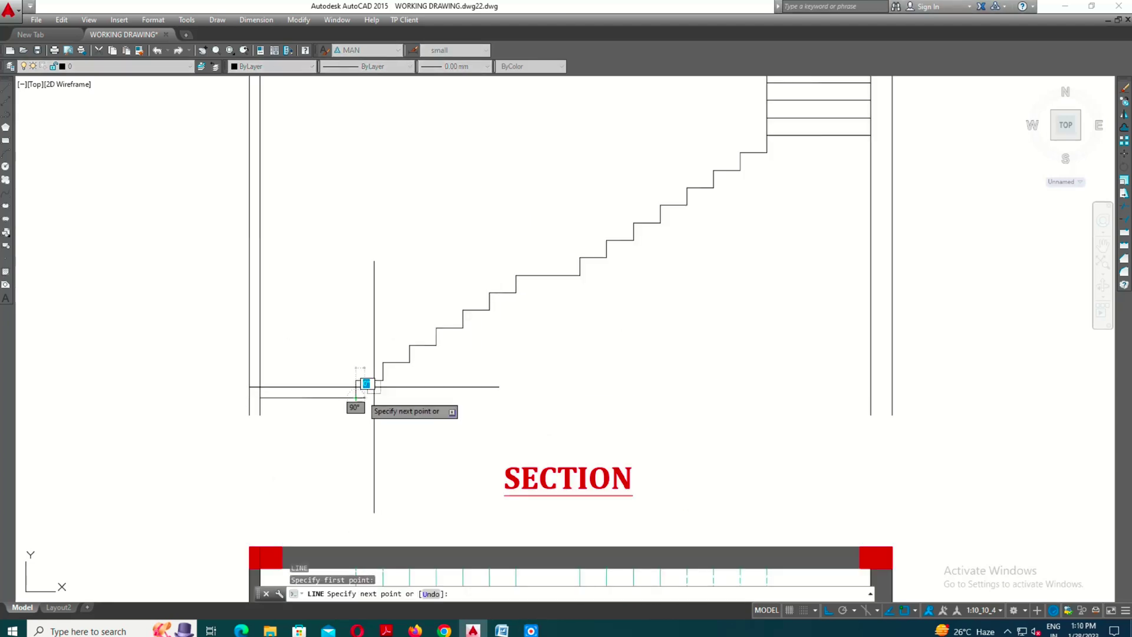
click(515, 275)
key(Escape)
scroll(490, 299, up, 4)
Offset the sloped line 5 units downward beneath the steps
text(o)
key(Return)
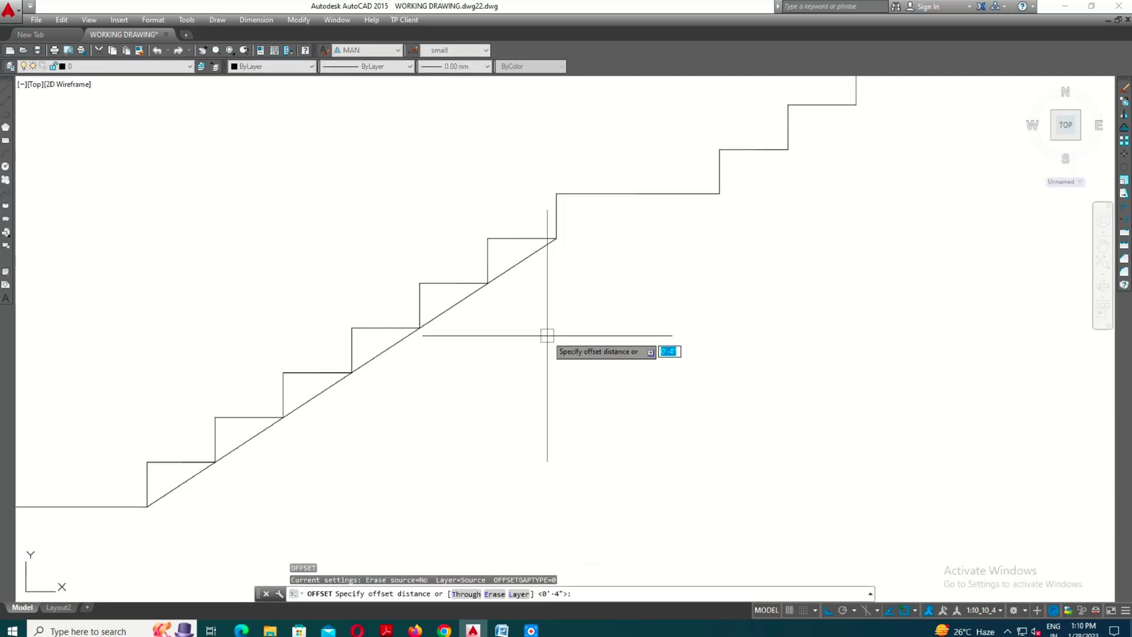
key(Return)
key(Escape)
text(o)
key(Return)
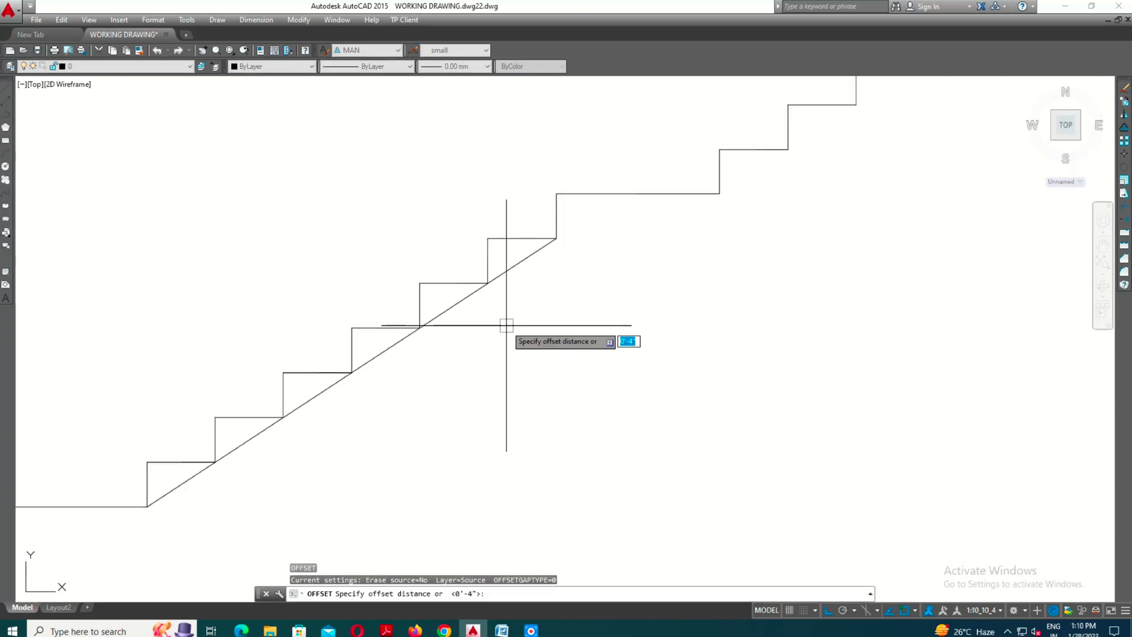
text(5)
key(Return)
click(489, 351)
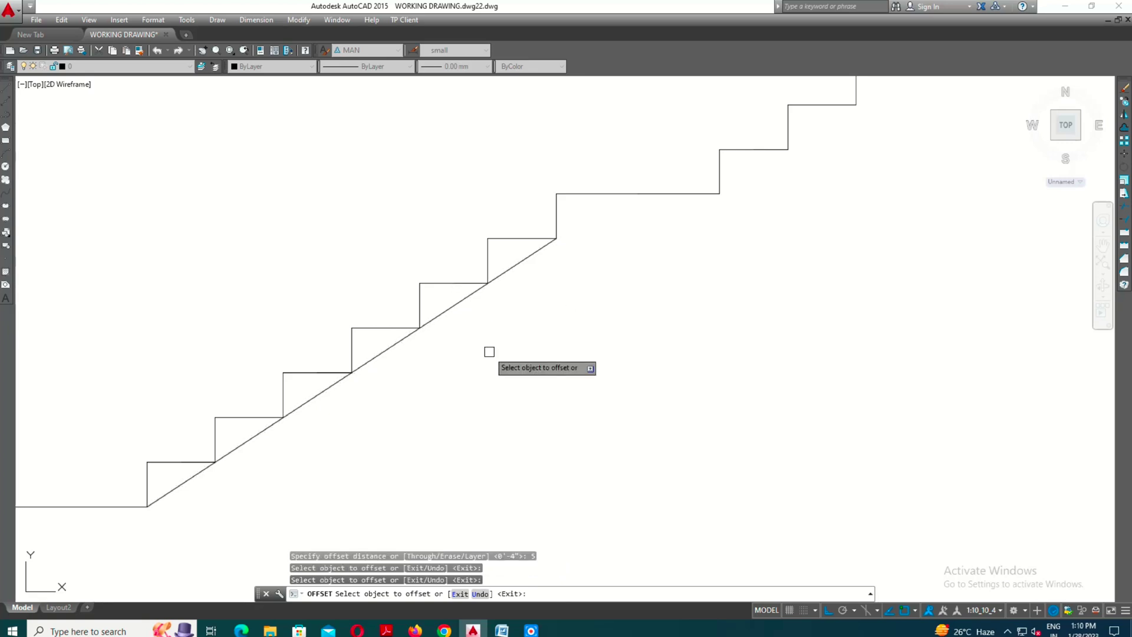
click(458, 301)
click(468, 330)
key(Escape)
Erase the original sloped nosing line, keeping only the offset copy
click(457, 304)
text(e)
key(Return)
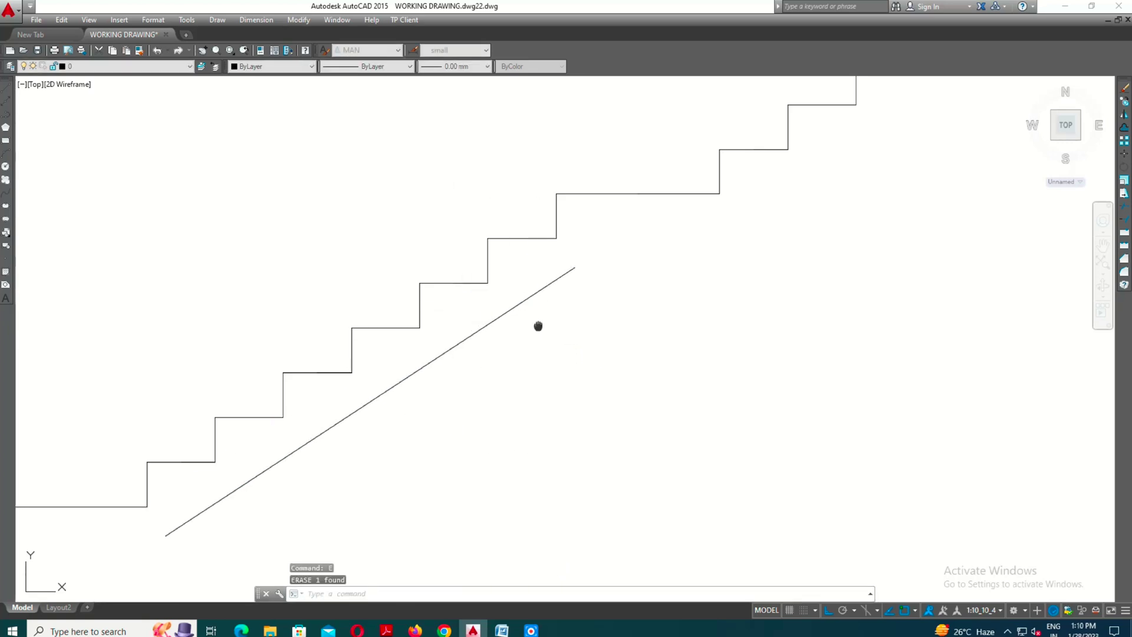
middle_drag(537, 326, 485, 369)
key(Return)
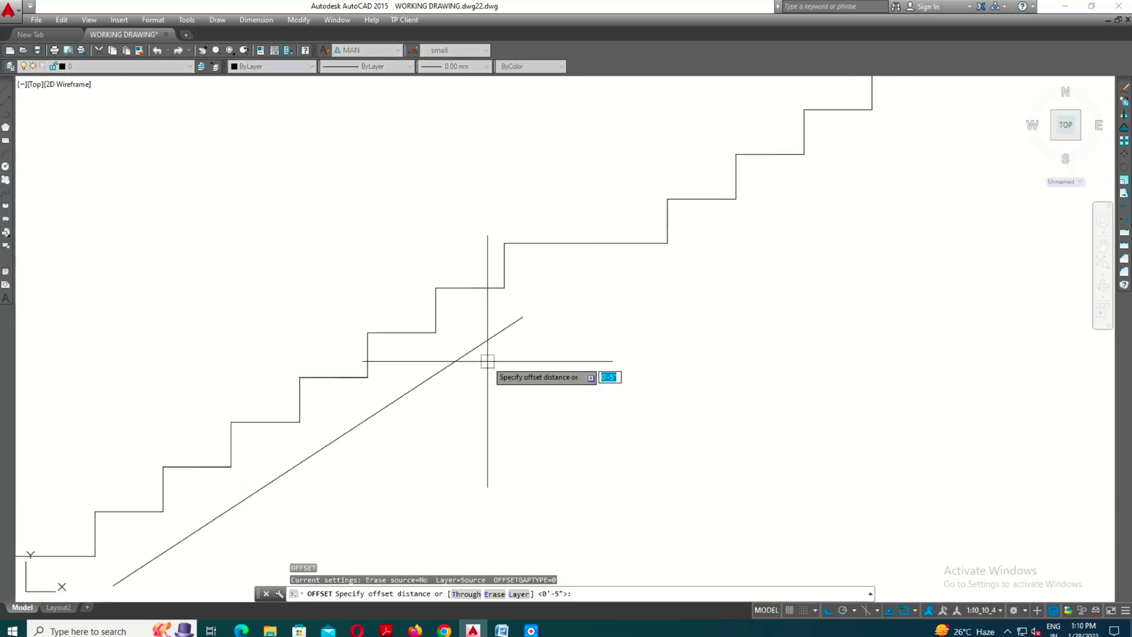
text(5)
Offset the stepped profile to place a copy below the steps
key(Return)
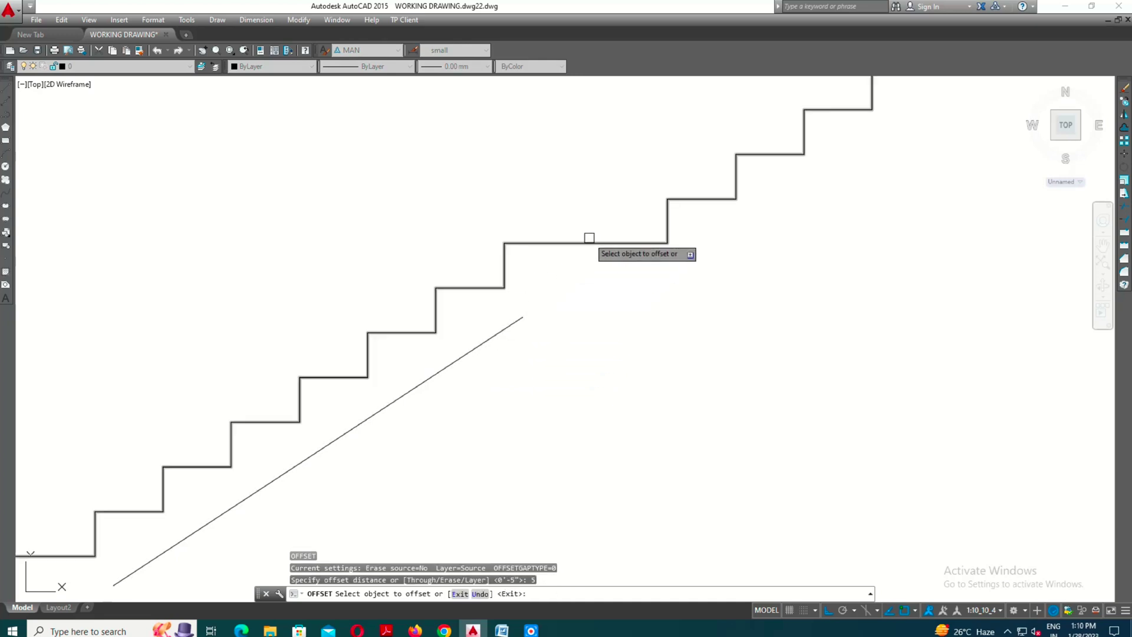
click(588, 241)
click(602, 321)
key(Escape)
scroll(554, 323, down, 3)
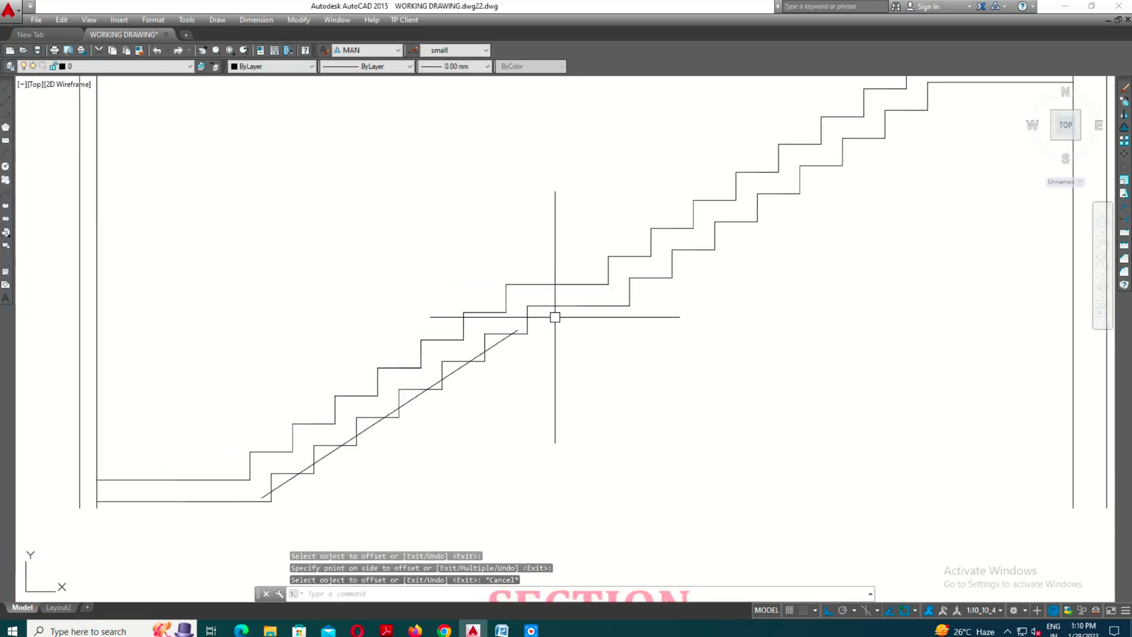
text(E)
Extend the sloped line up to the step edge and trim the copy's short segment below it
key(Return)
key(Return)
scroll(555, 319, up, 2)
click(518, 330)
key(Escape)
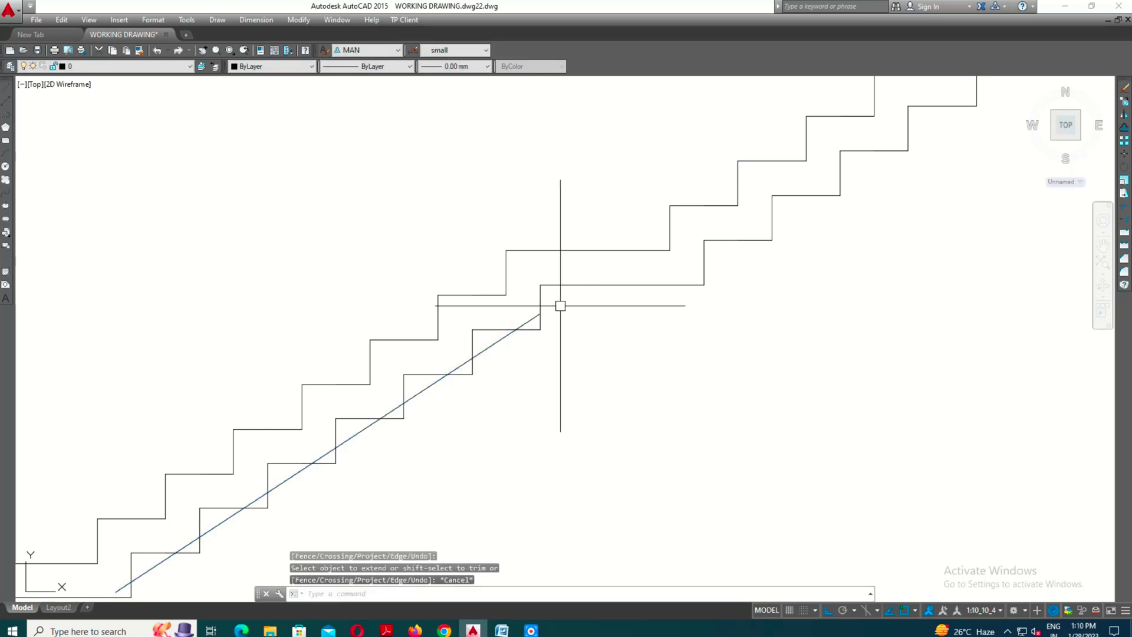
text(TR)
key(Return)
key(Return)
click(538, 318)
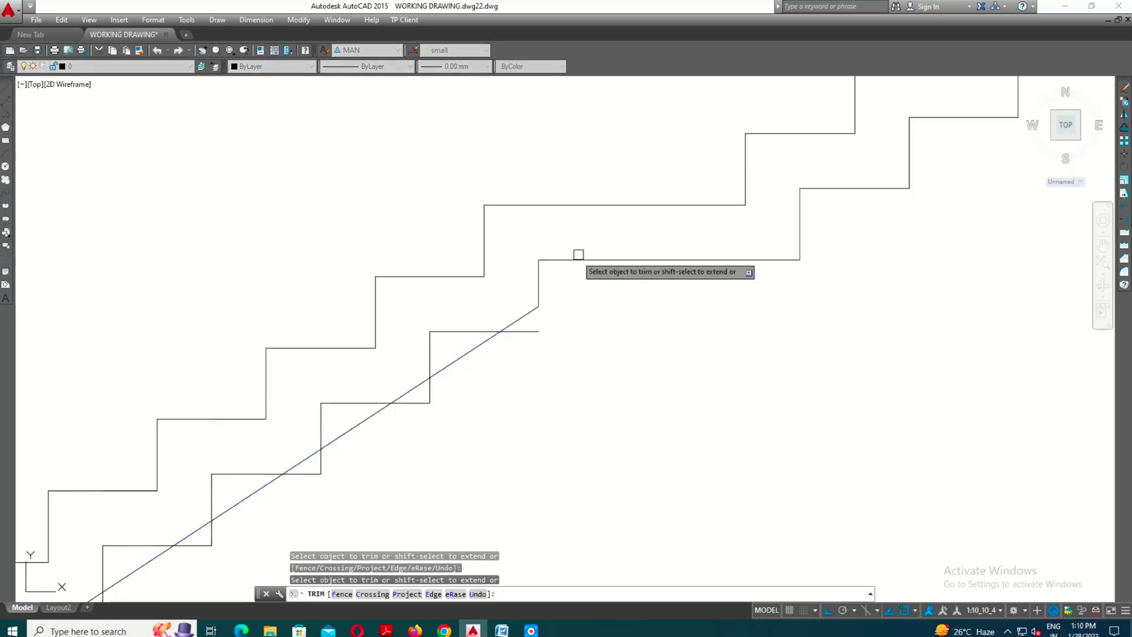
key(Escape)
Trim the lower steps of the offset profile and reselect the lower stepped copy
middle_drag(544, 332, 560, 305)
click(561, 304)
scroll(549, 282, down, 3)
scroll(406, 389, up, 2)
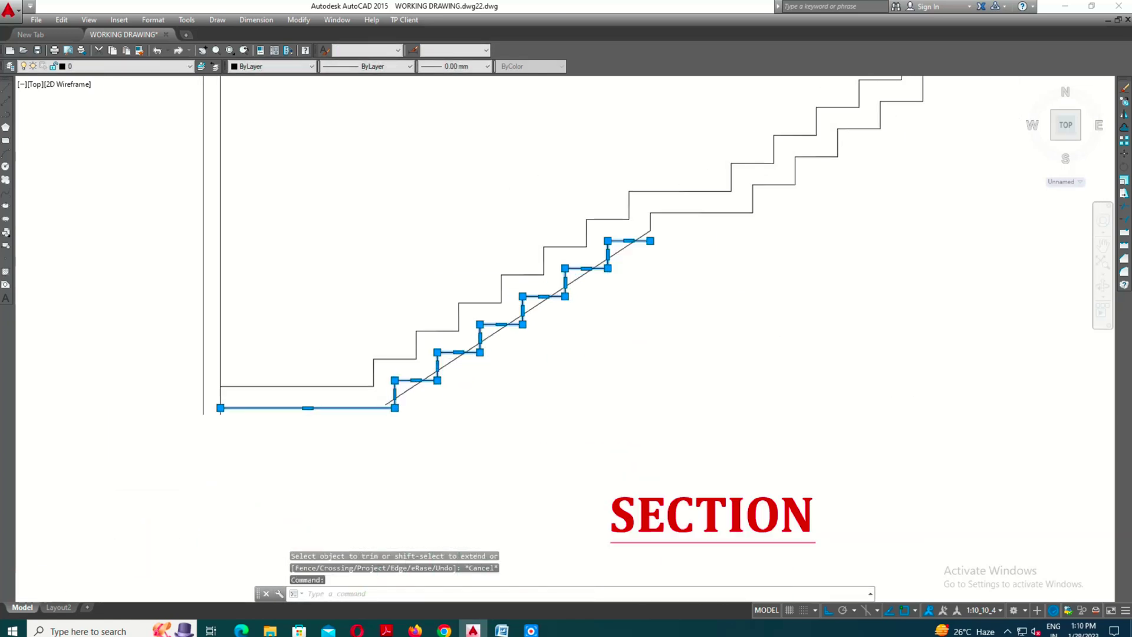
scroll(424, 422, up, 2)
key(Escape)
key(Return)
key(Return)
scroll(402, 443, up, 2)
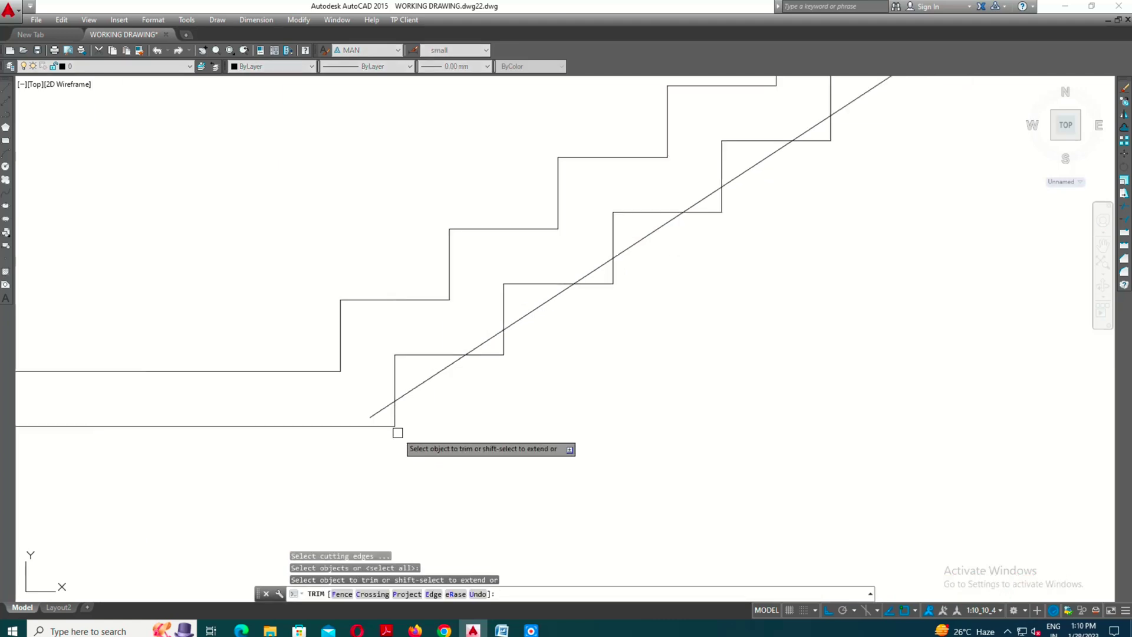
key(Escape)
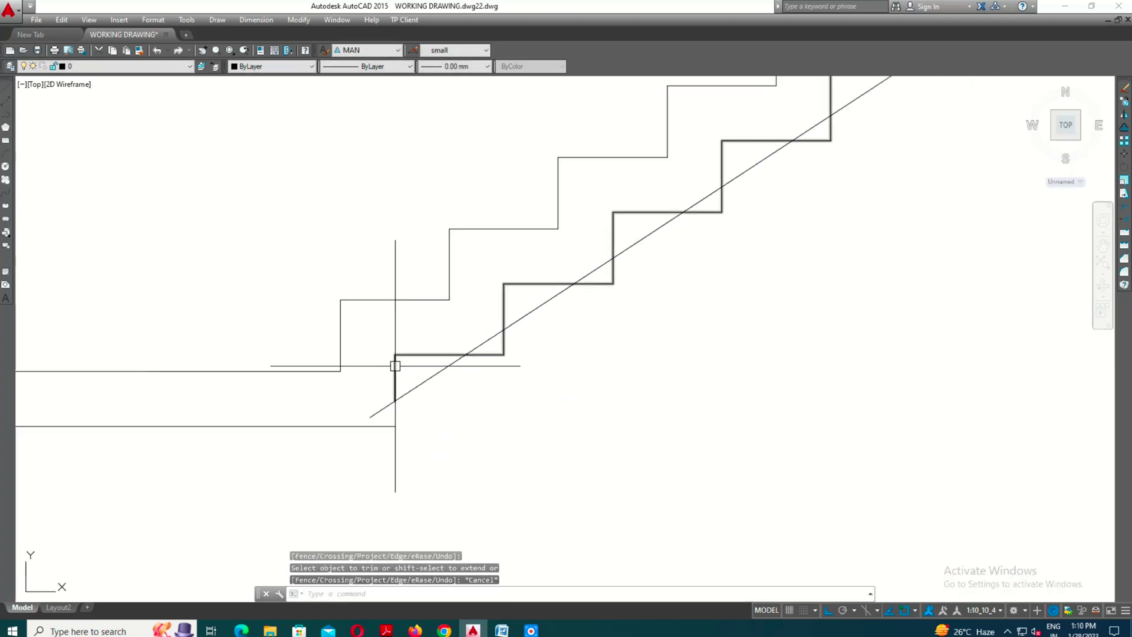
click(425, 354)
Erase the offset stepped profile and extend the sloped line down to the floor line
text(E)
key(Return)
text(X)
key(Return)
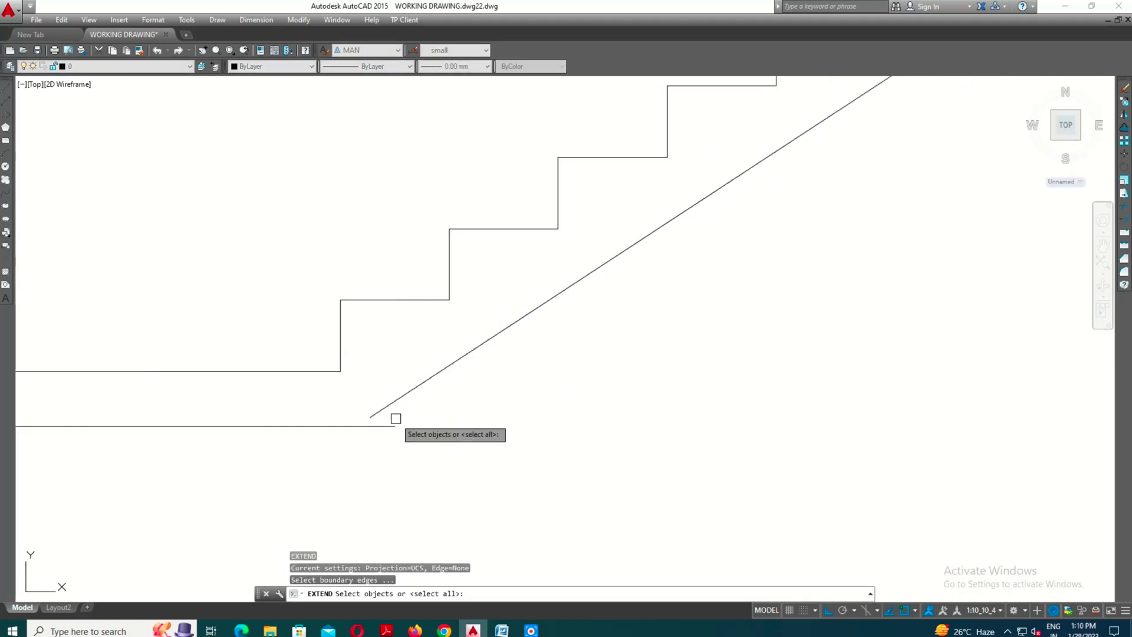
key(Return)
click(389, 404)
key(Escape)
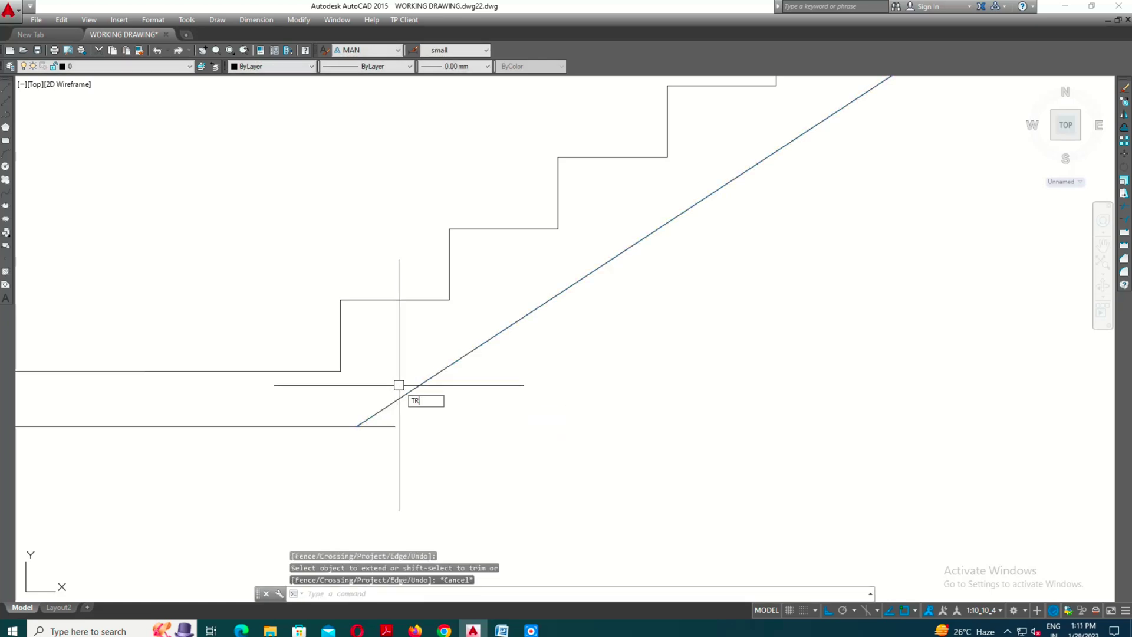
key(Escape)
Extend the sloped line to the step corner
text(R)
key(Return)
scroll(377, 430, down, 2)
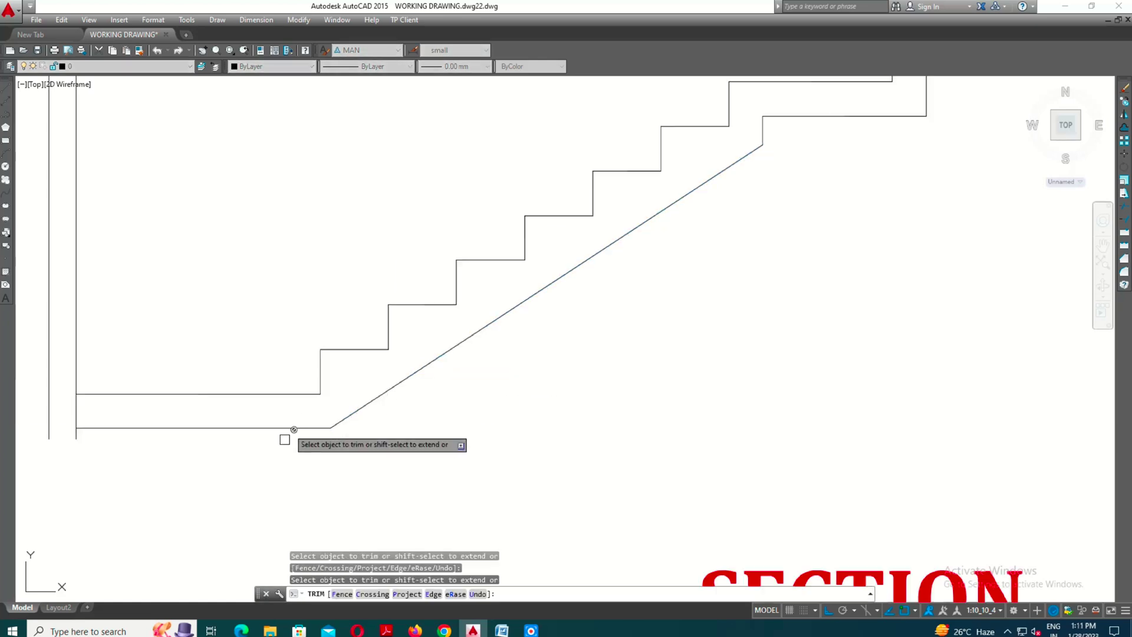
scroll(286, 434, down, 3)
key(Escape)
scroll(490, 354, up, 2)
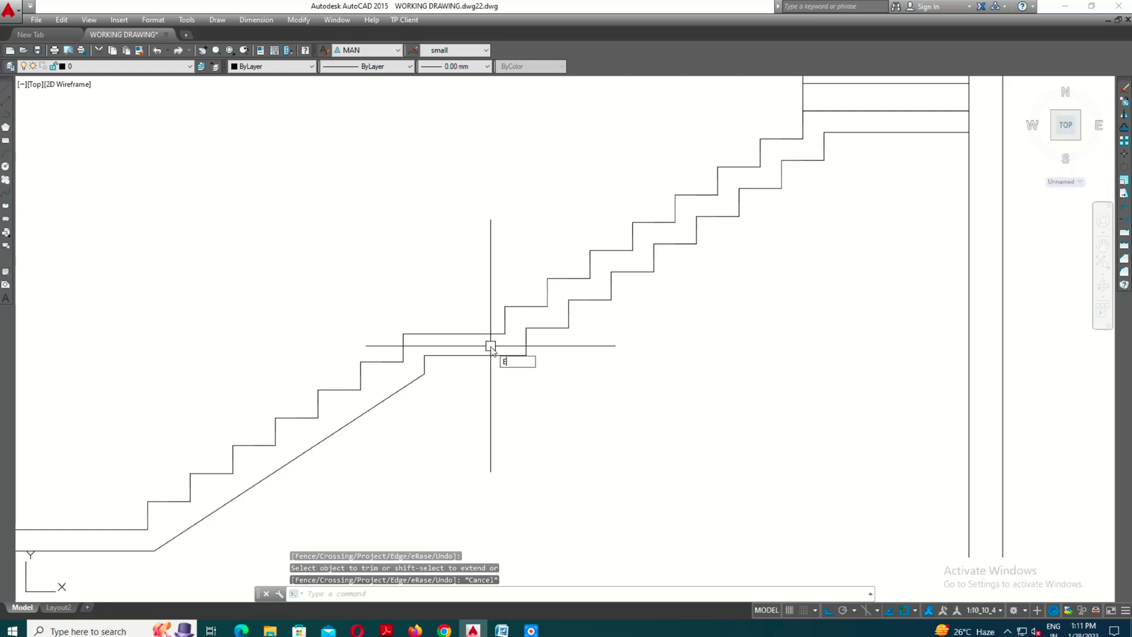
key(Return)
click(404, 385)
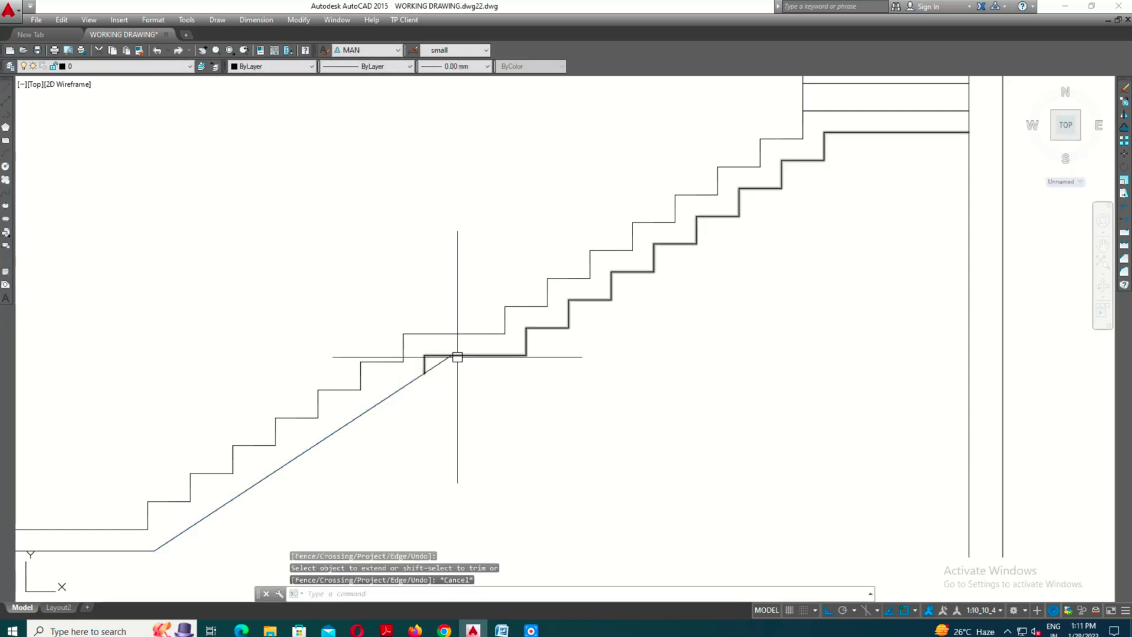
key(Escape)
Trim away the short horizontal stub at the landing corner
text(TR)
key(Return)
scroll(454, 367, up, 2)
click(413, 366)
click(379, 345)
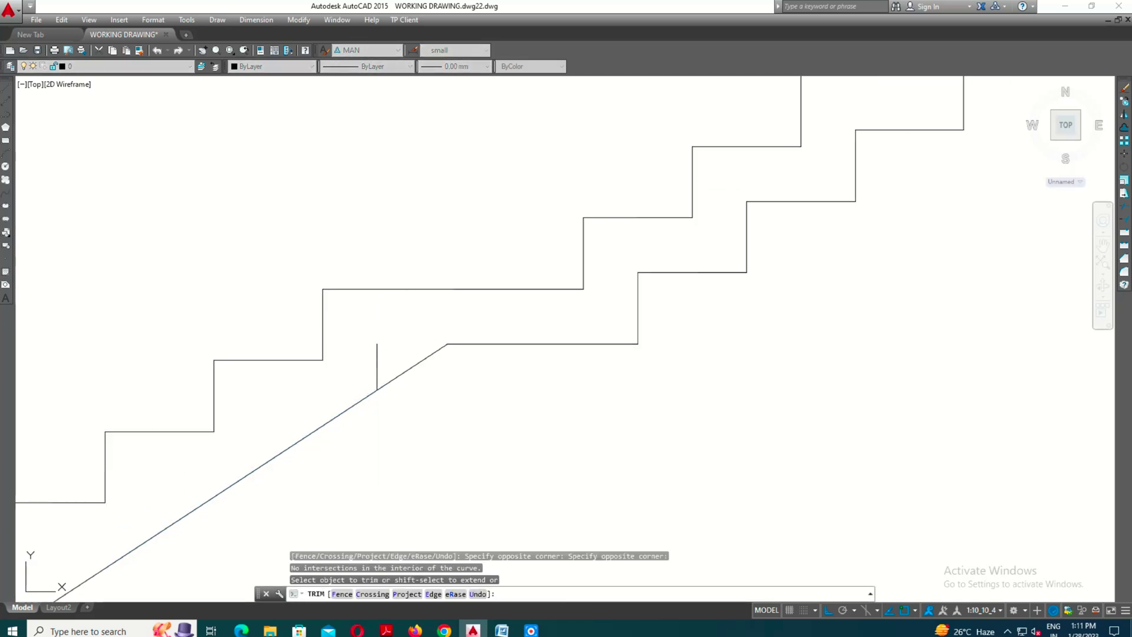
key(Escape)
Erase the short vertical stub at the landing corner
click(377, 365)
text(E)
key(Return)
scroll(435, 399, down, 5)
scroll(443, 379, up, 3)
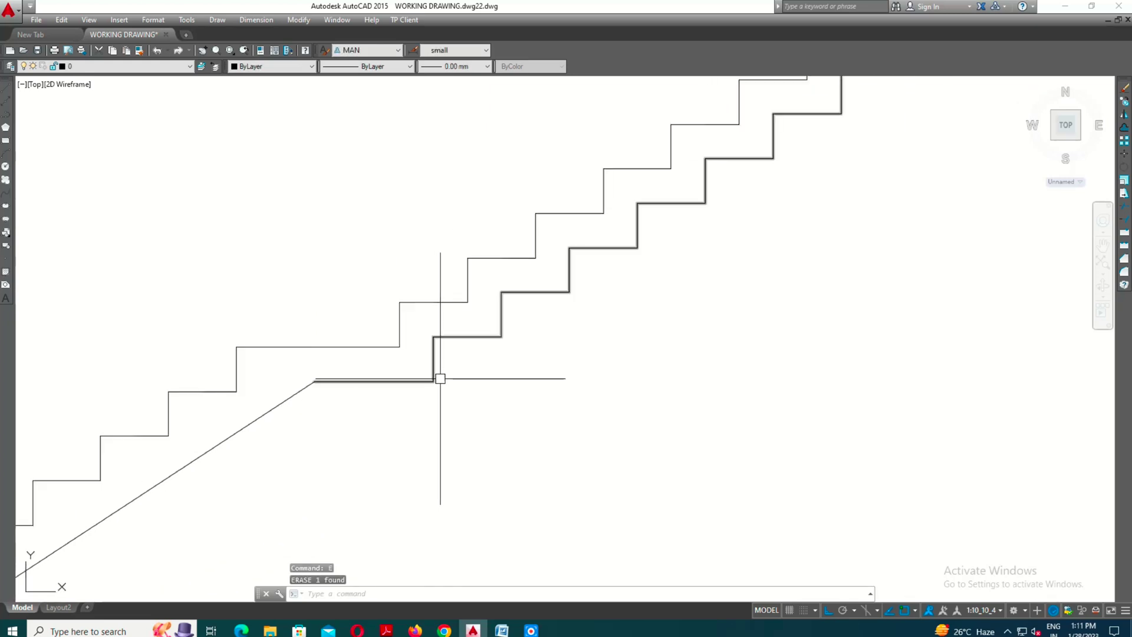
text(L)
key(Return)
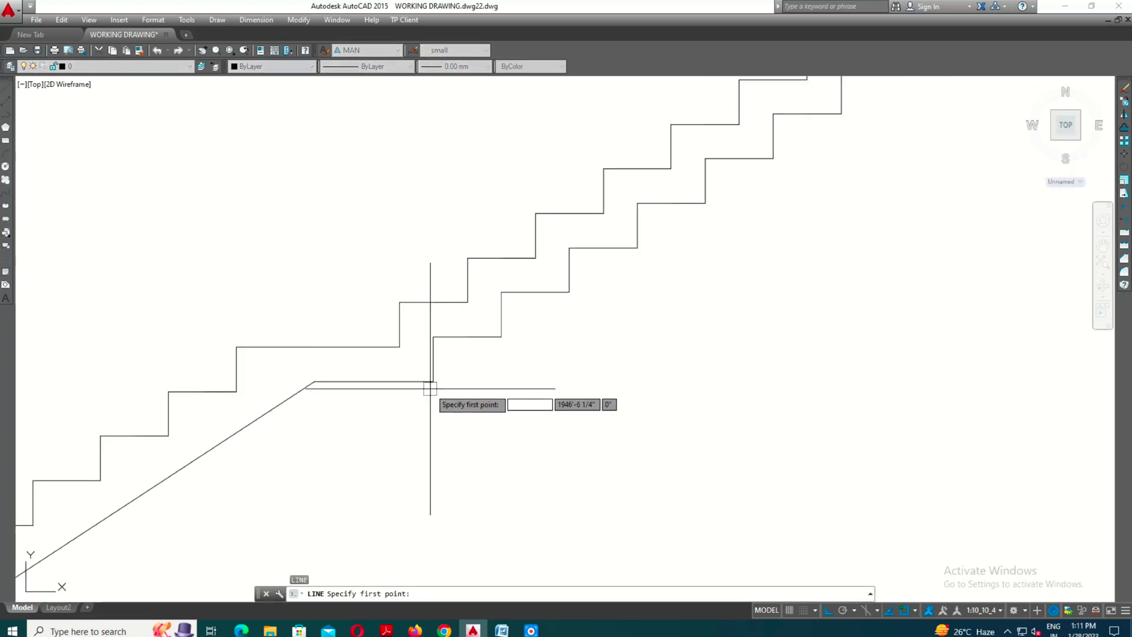
Draw a diagonal line between the lower and upper stair corners and extend it to the top line
click(440, 381)
scroll(306, 384, down, 2)
scroll(695, 366, up, 2)
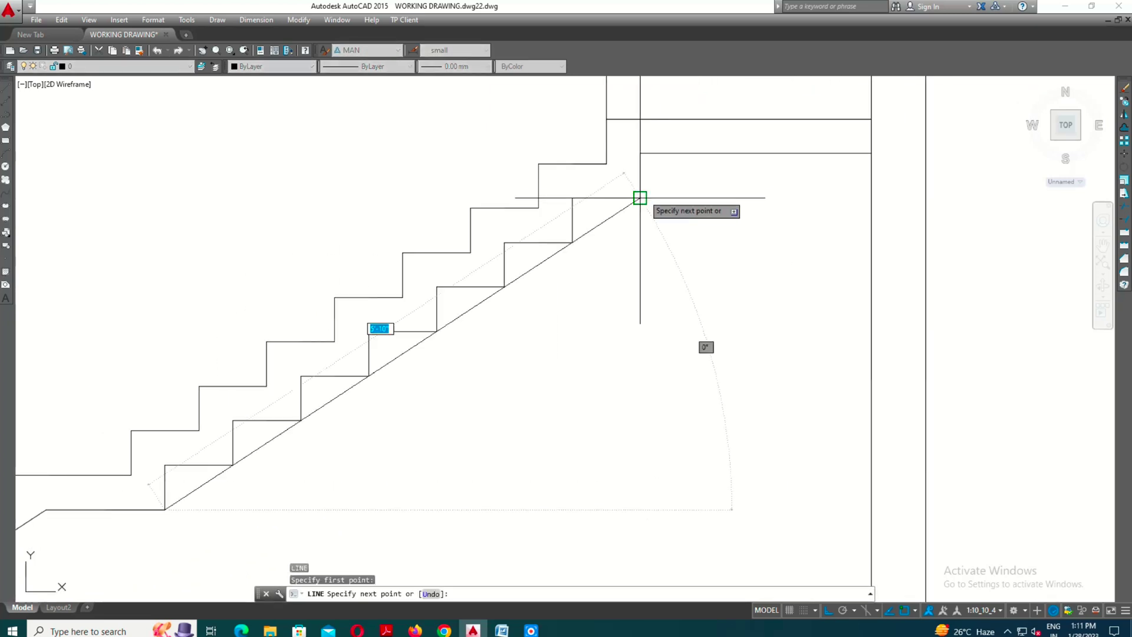
click(639, 206)
key(Escape)
middle_drag(641, 318, 641, 364)
text(EX)
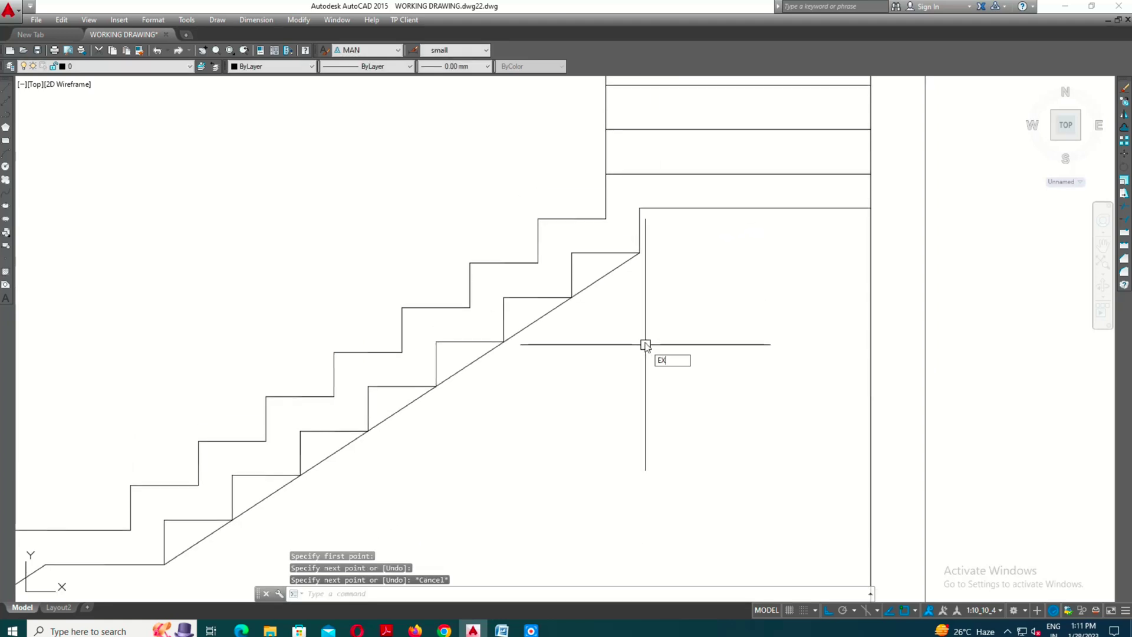
key(Return)
key(Return)
click(601, 281)
key(Escape)
Move the diagonal line so it sits on the stair corner
click(597, 283)
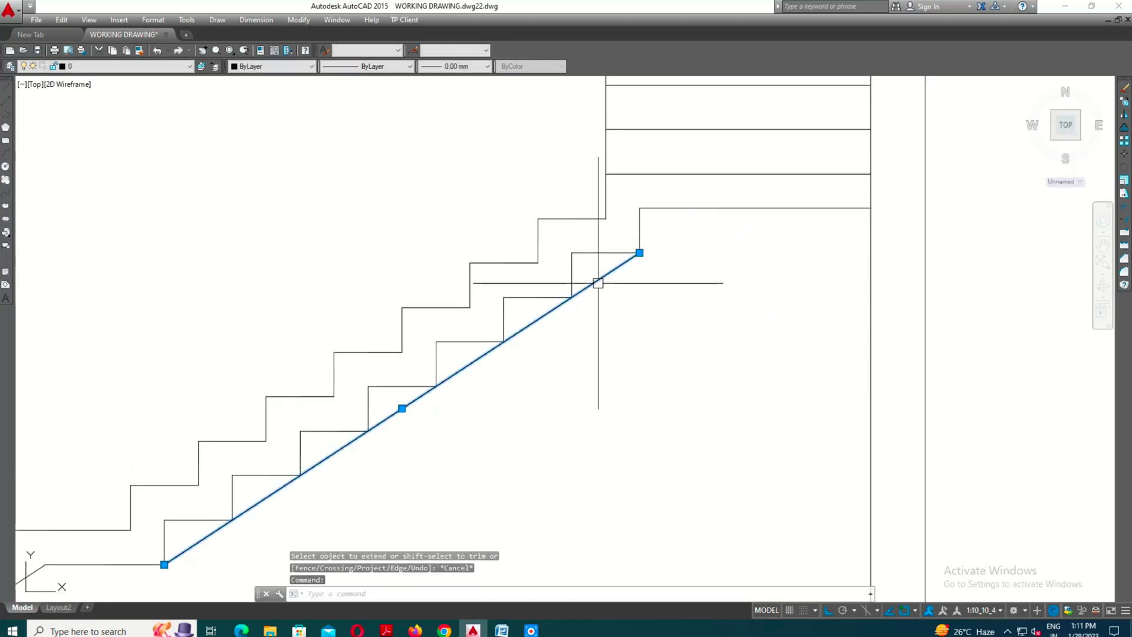
text(M)
key(Return)
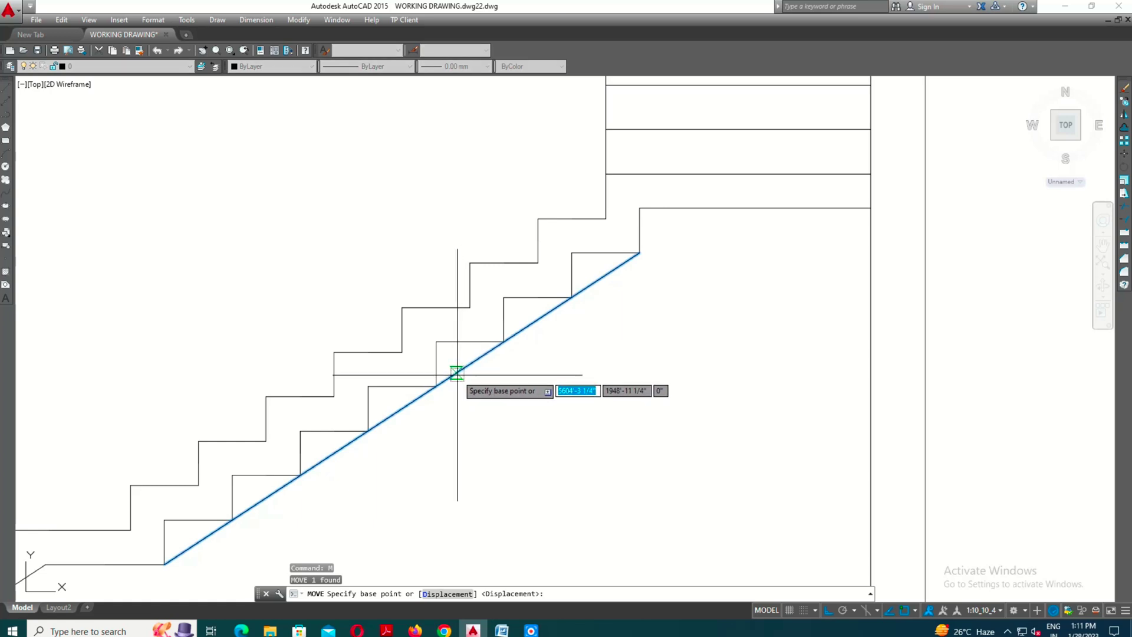
scroll(390, 414, down, 3)
scroll(340, 378, up, 1)
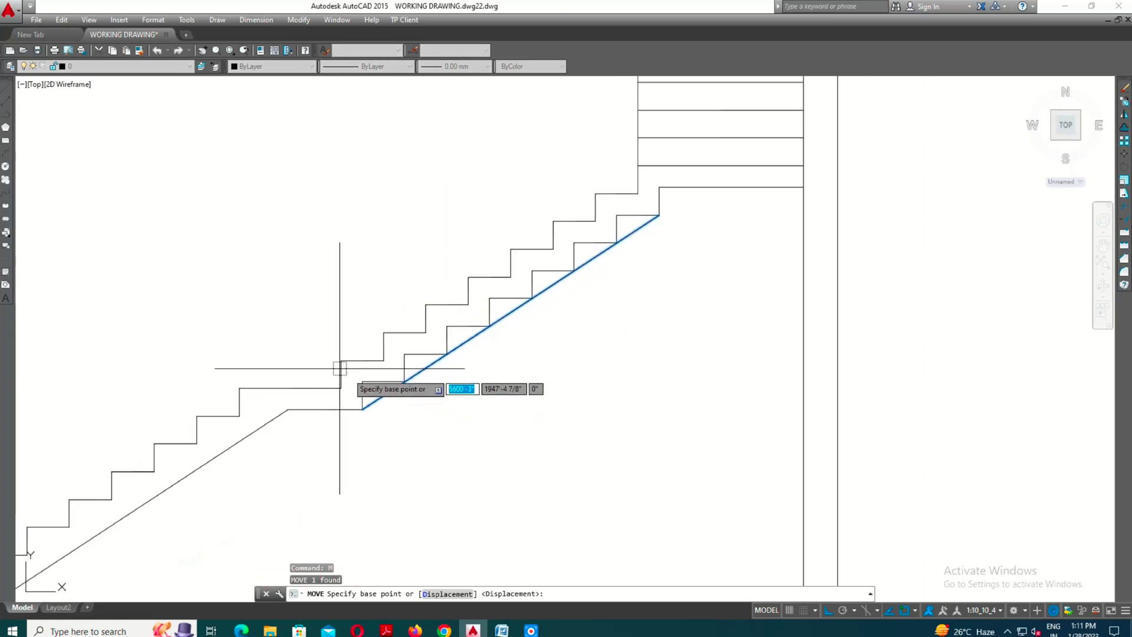
key(Escape)
click(366, 411)
text(M)
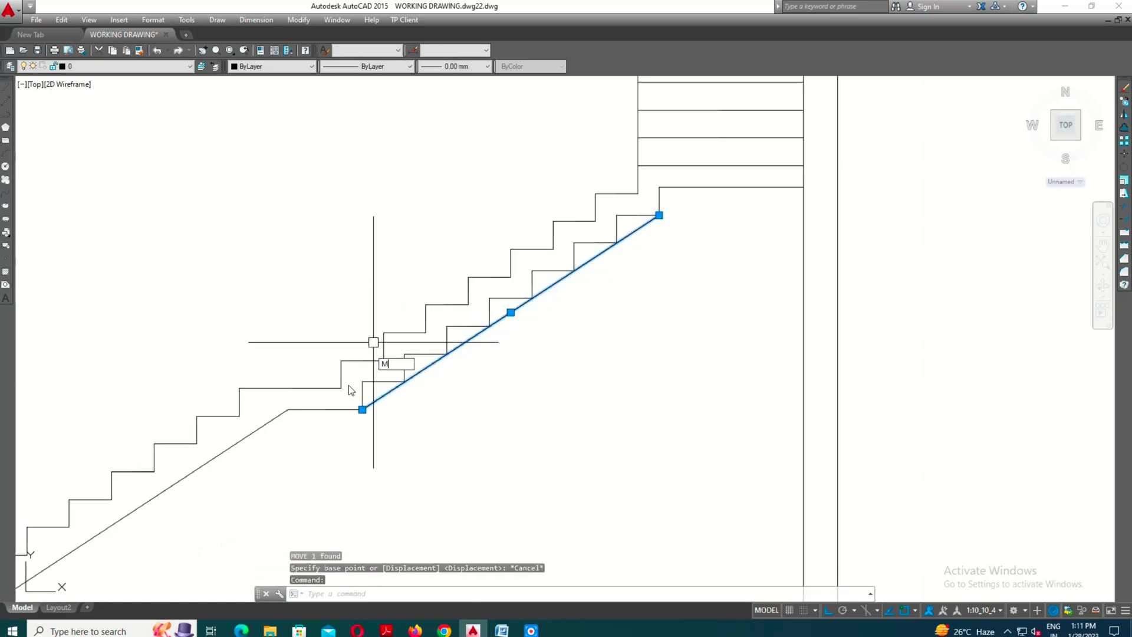
text(m)
key(Return)
scroll(376, 417, up, 2)
click(375, 419)
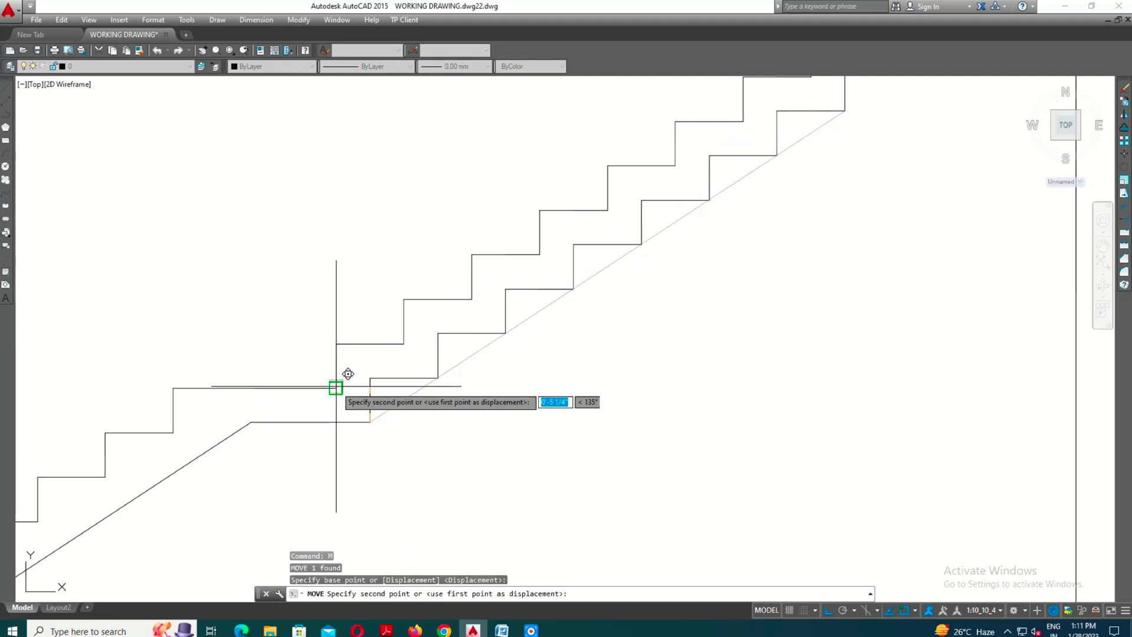
click(336, 388)
key(Escape)
Offset the diagonal 5 units to make a parallel line below it
key(Return)
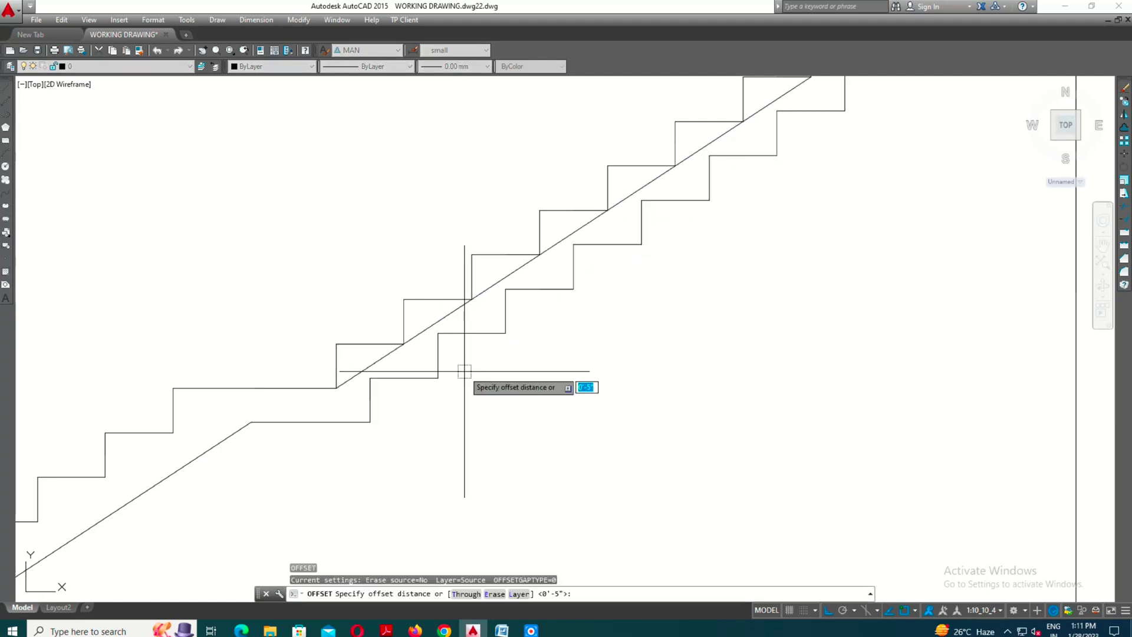
text(5)
key(Return)
click(468, 313)
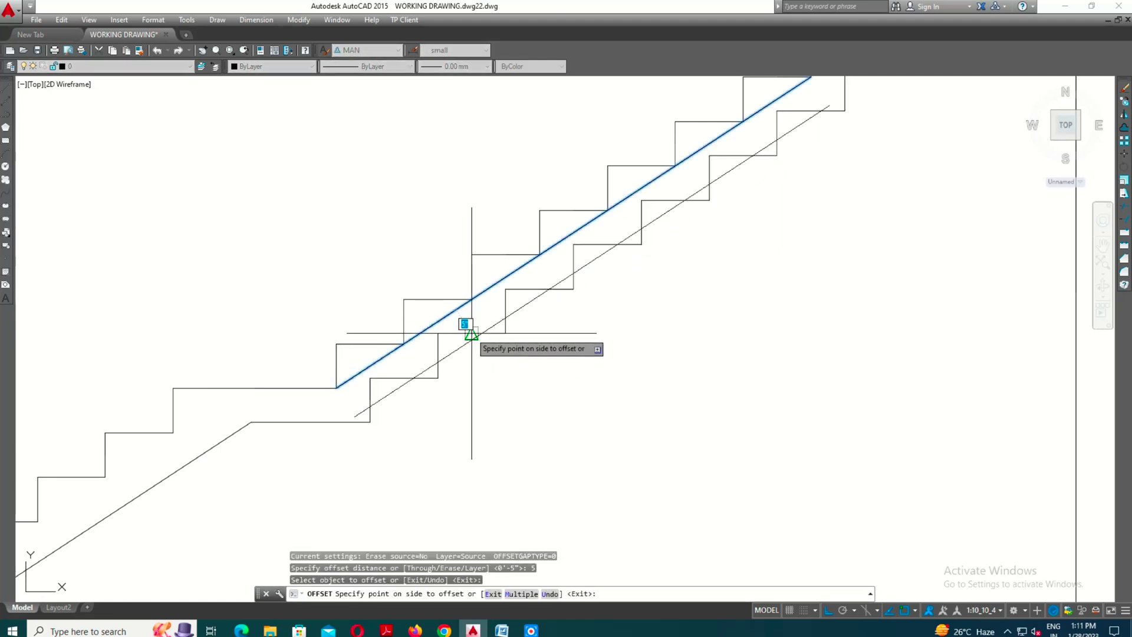
click(417, 369)
key(Escape)
scroll(407, 406, up, 2)
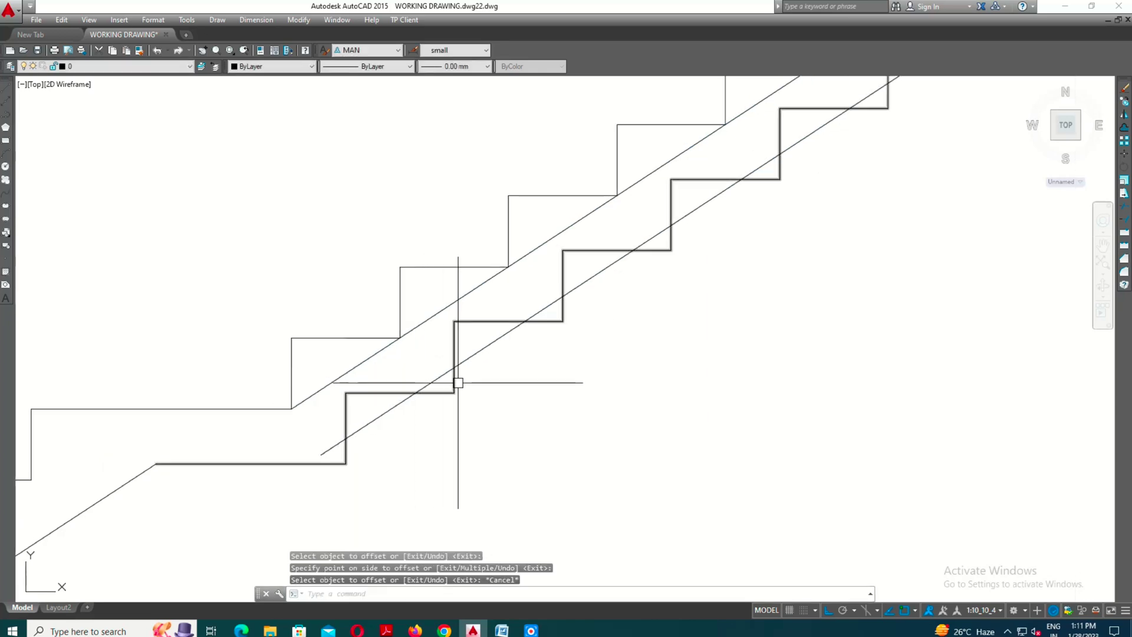
text(x)
key(Return)
key(Return)
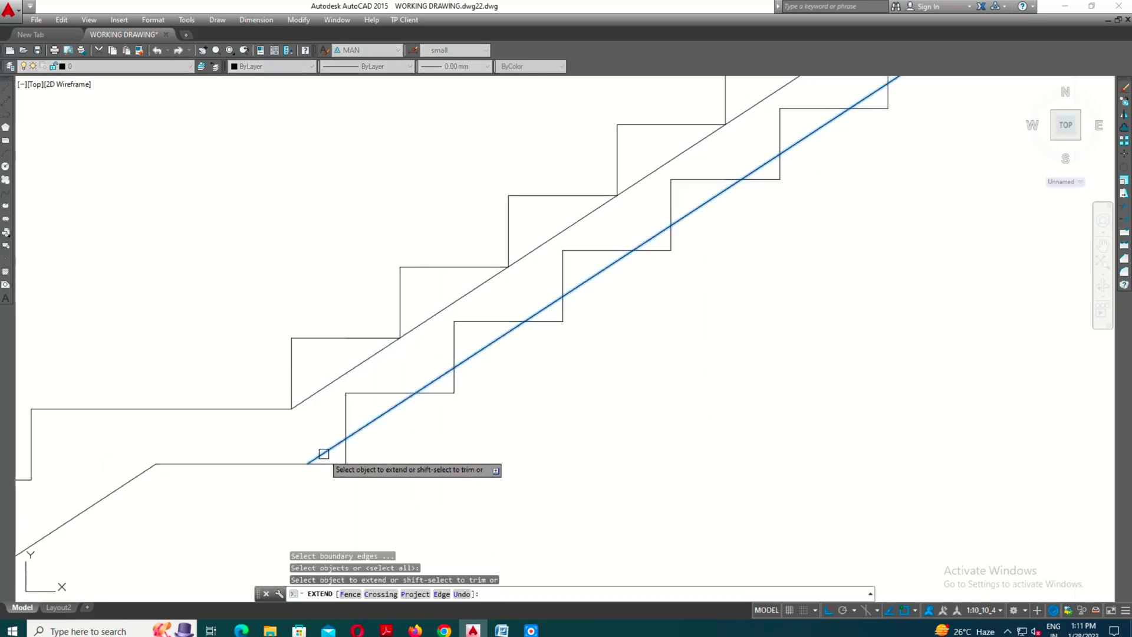
Extend the lower diagonal up to the top landing and trim the overlapping lines
scroll(341, 424, down, 3)
scroll(342, 424, down, 1)
scroll(680, 240, up, 2)
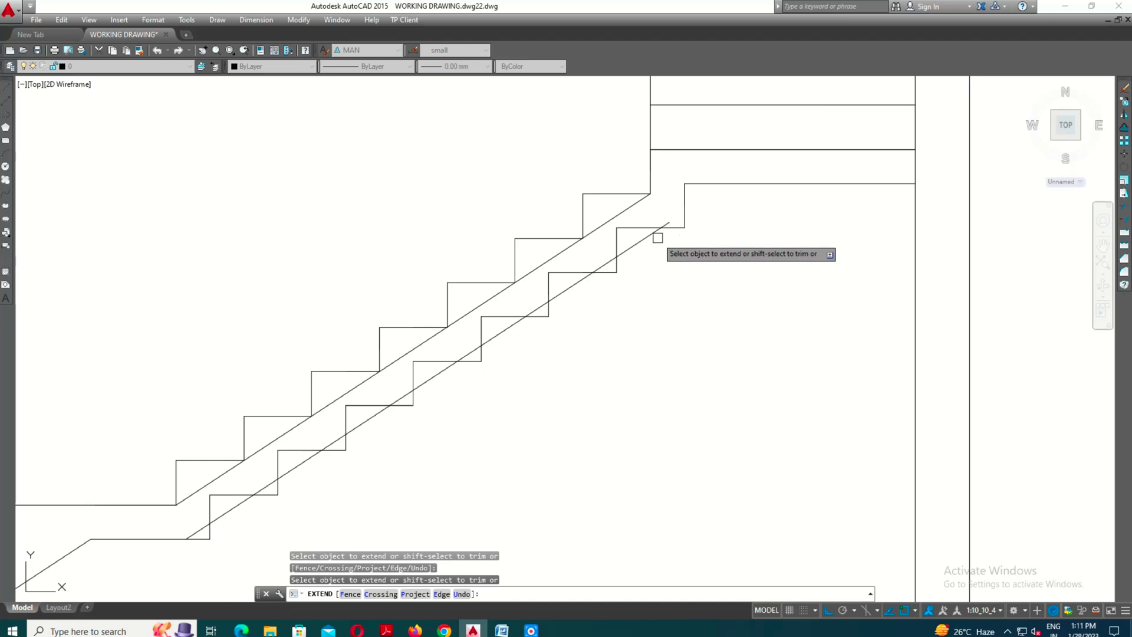
click(666, 226)
key(Escape)
text(TTR)
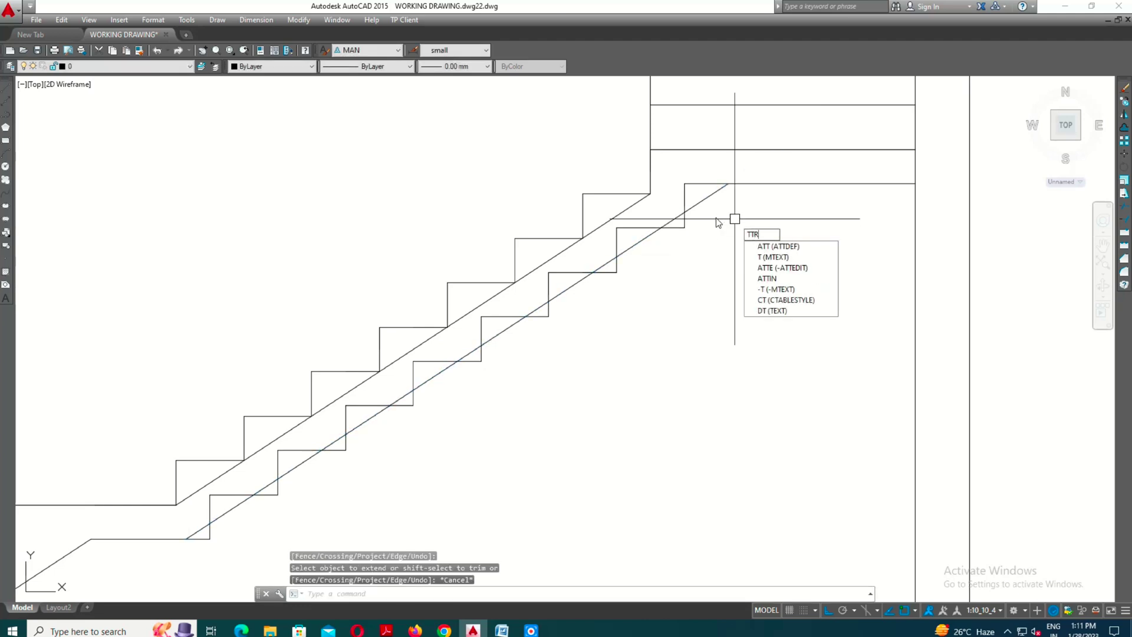
key(Escape)
text(r)
key(Return)
key(Return)
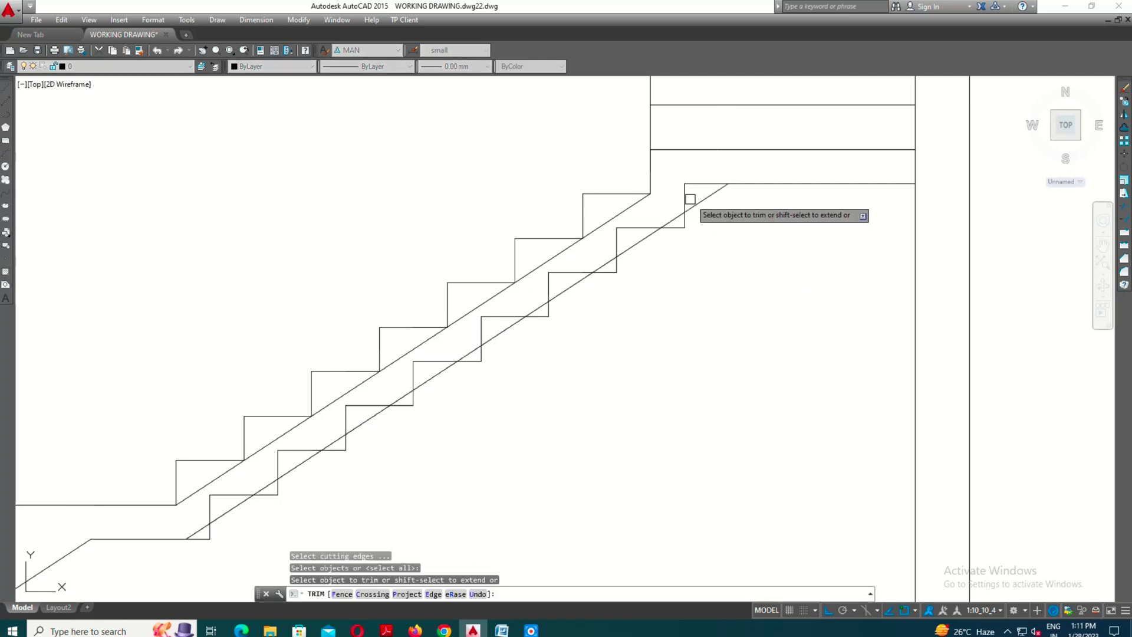
scroll(683, 194, down, 3)
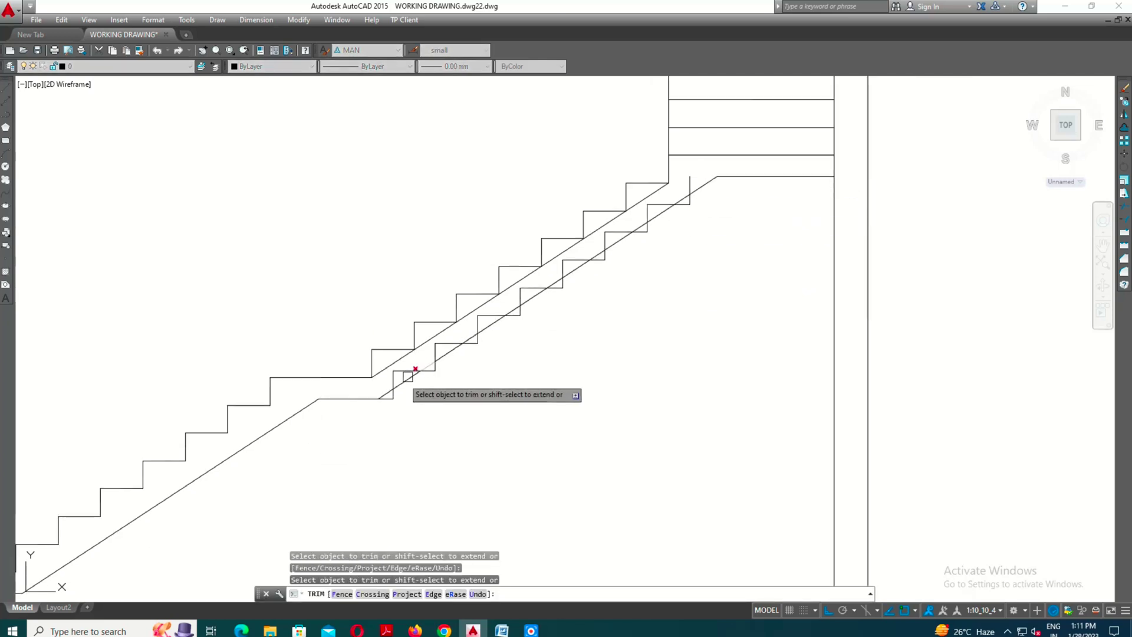
scroll(387, 405, up, 3)
key(Escape)
Erase the duplicate lower stepped outline
click(399, 400)
text(e)
key(Return)
scroll(591, 359, down, 3)
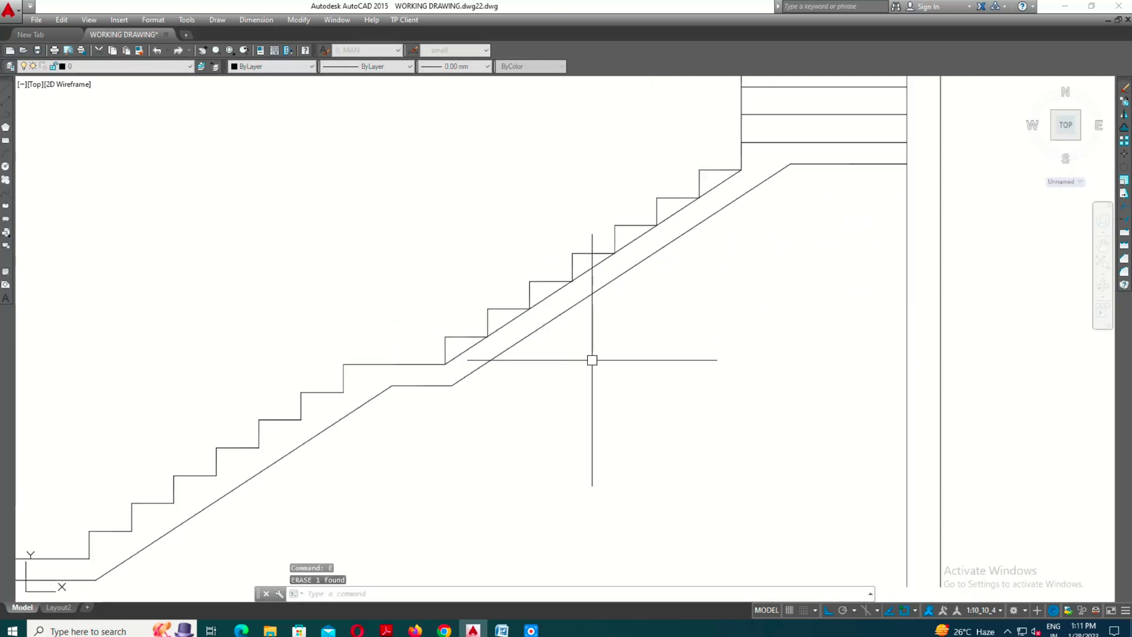
scroll(670, 366, down, 2)
scroll(457, 435, up, 3)
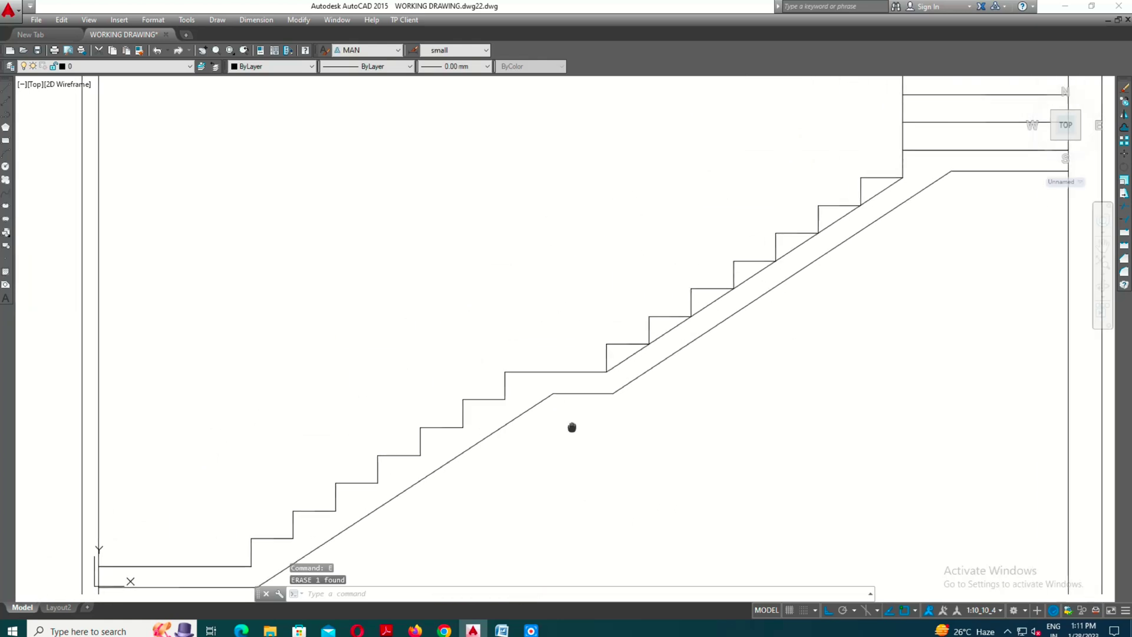
scroll(530, 424, down, 3)
key(Escape)
middle_drag(562, 474, 568, 492)
Pan and zoom to centre the stair section in view
scroll(589, 364, down, 4)
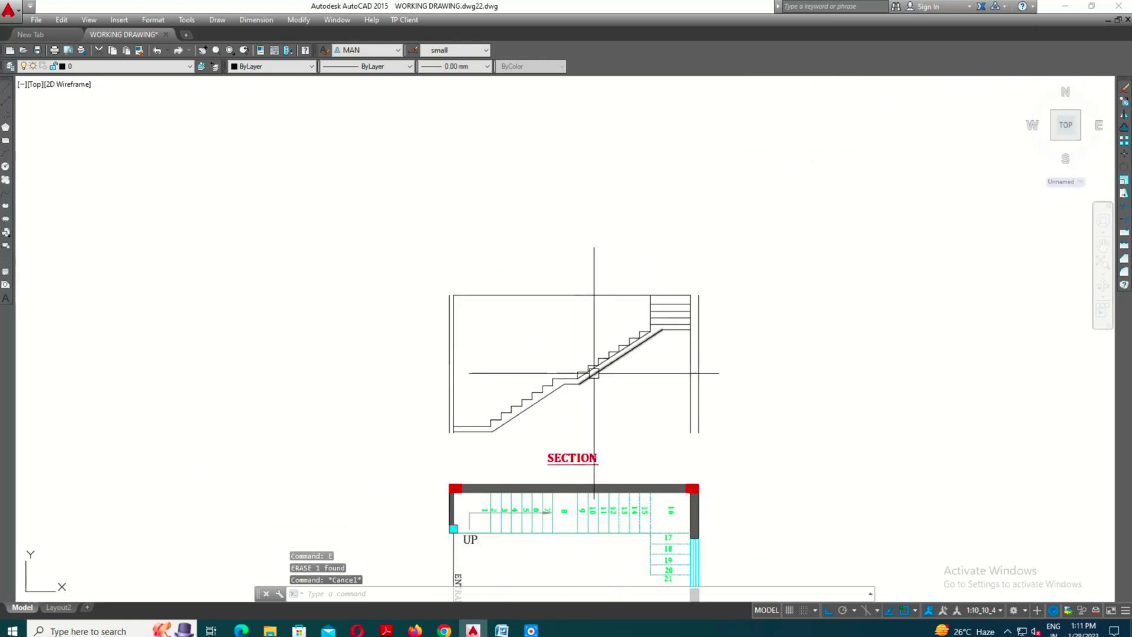
scroll(672, 345, up, 2)
middle_drag(741, 405, 751, 383)
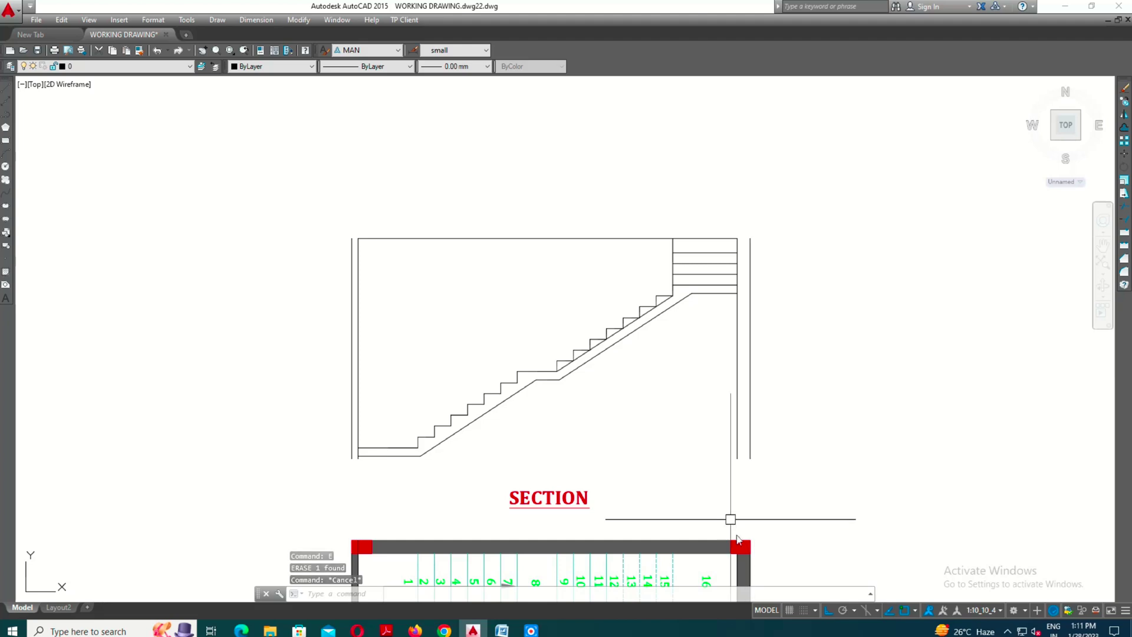
middle_drag(730, 519, 659, 448)
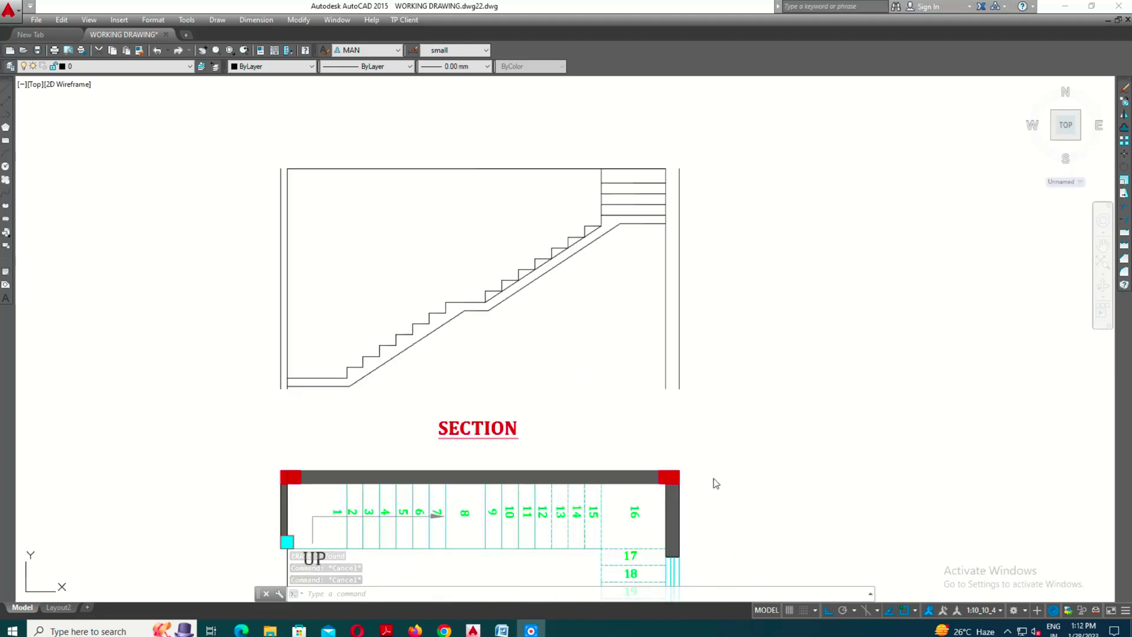
scroll(708, 478, up, 2)
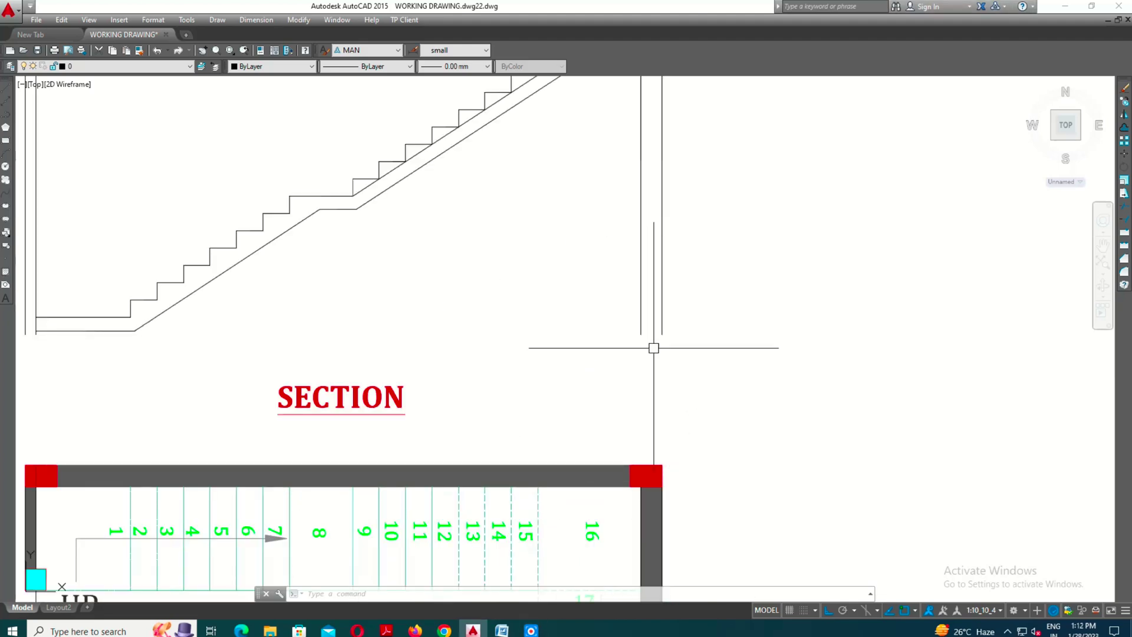
Draw a connecting line from the wall corner across the wall top
text(l)
key(Return)
click(641, 334)
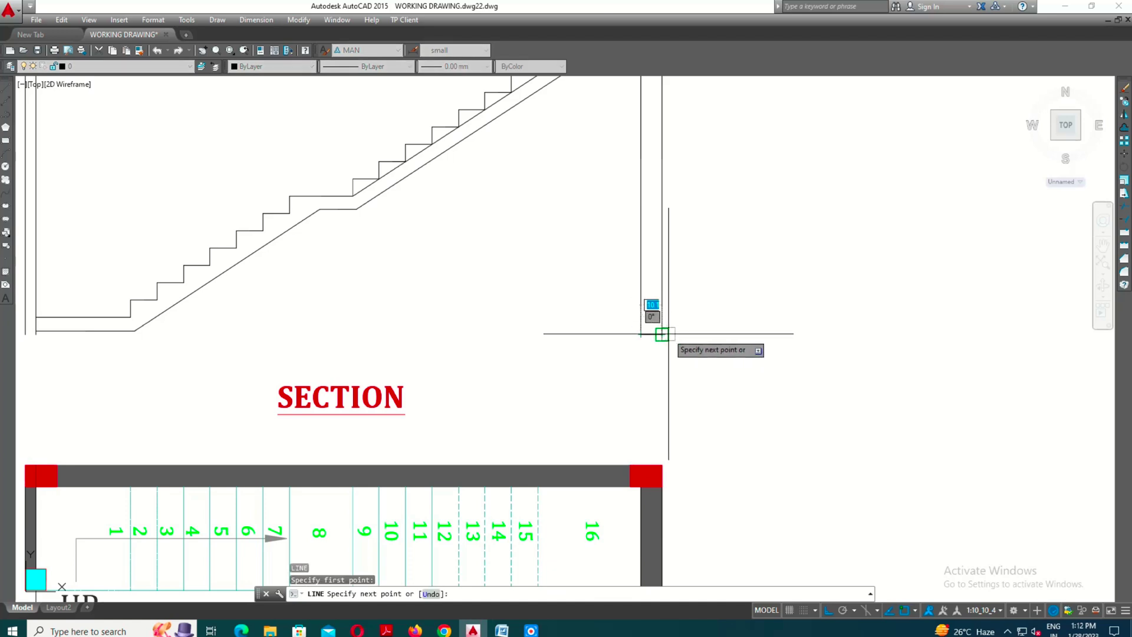
scroll(625, 389, down, 4)
scroll(635, 238, up, 2)
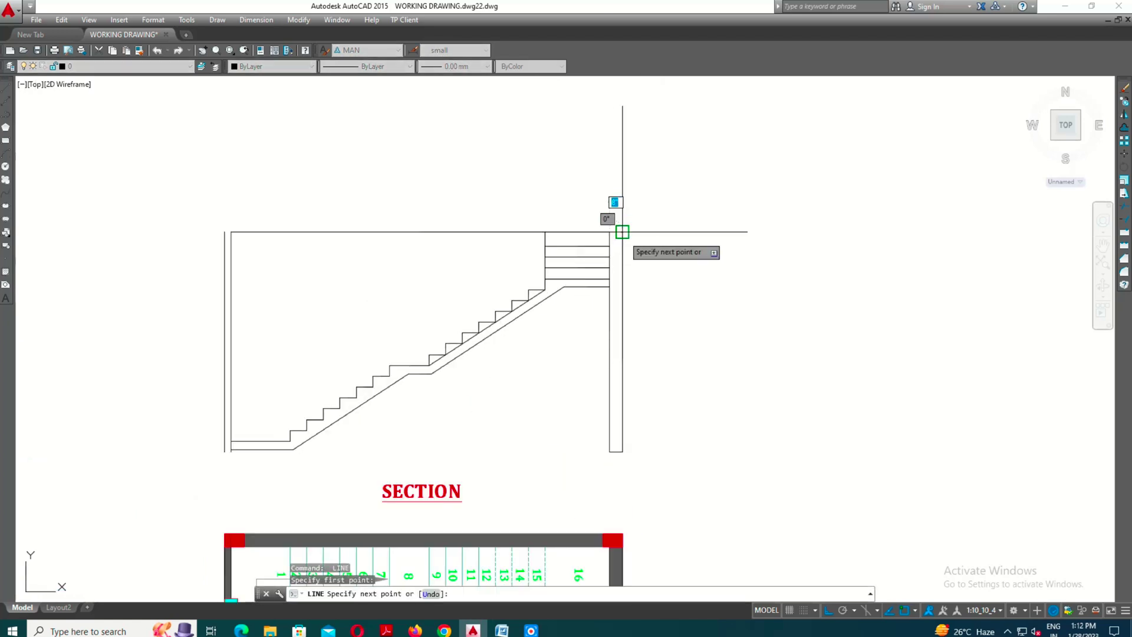
key(Return)
scroll(622, 232, down, 2)
Draw a second line starting at the top of the left wall
key(Return)
scroll(450, 354, up, 1)
scroll(391, 380, up, 1)
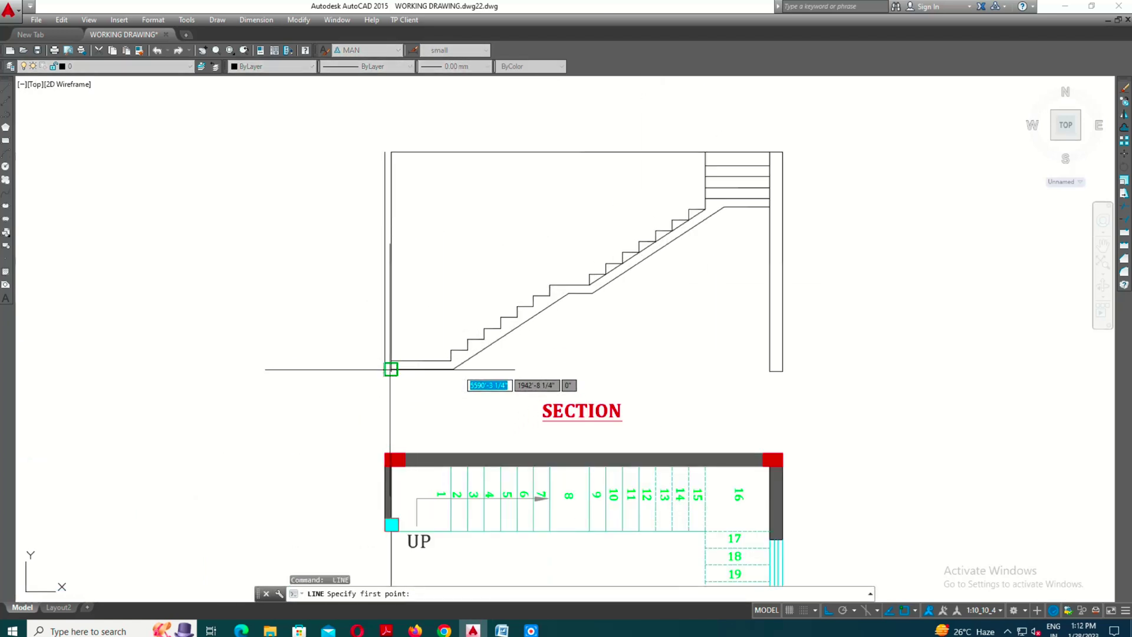
scroll(366, 131, up, 2)
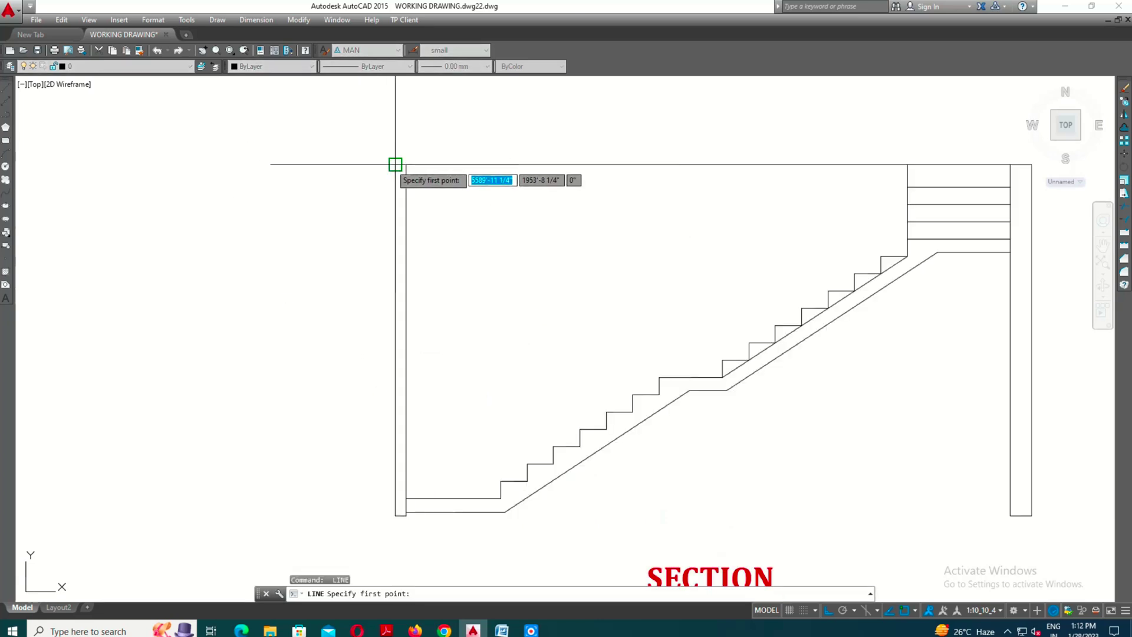
click(395, 164)
scroll(407, 239, down, 2)
key(Escape)
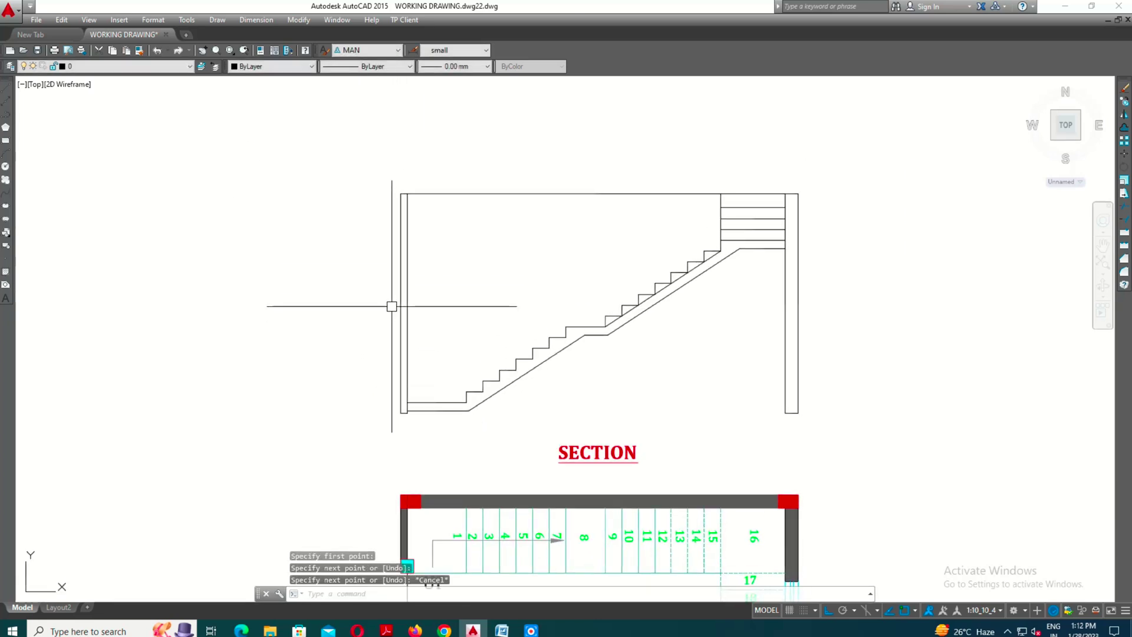
Hatch the right and left side walls by picking each as an internal point
text(h)
key(Return)
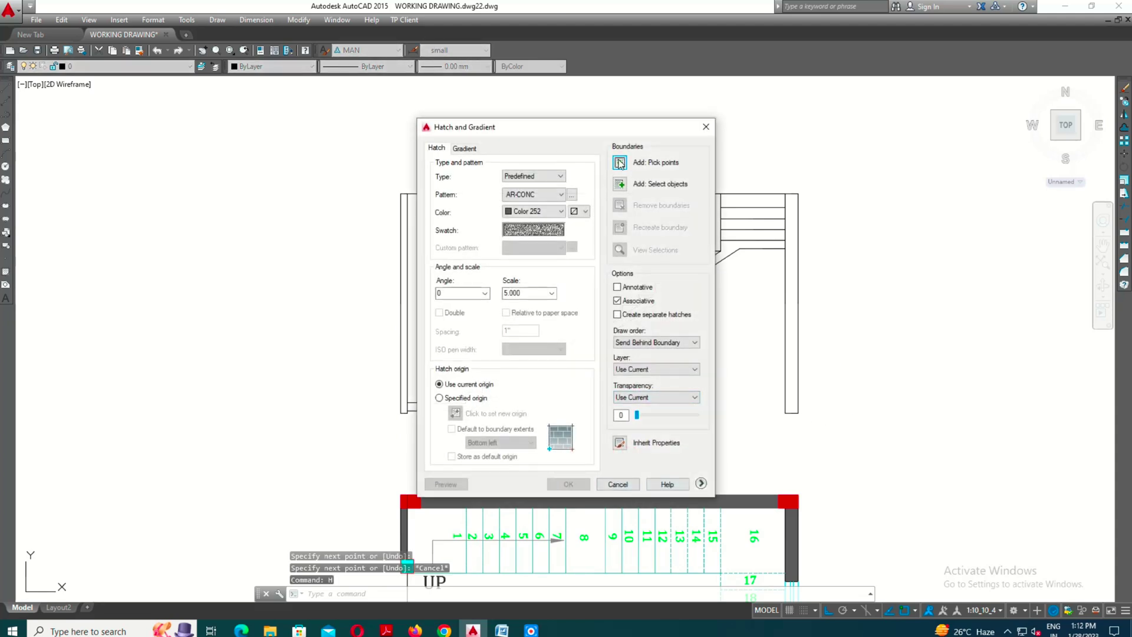
click(619, 164)
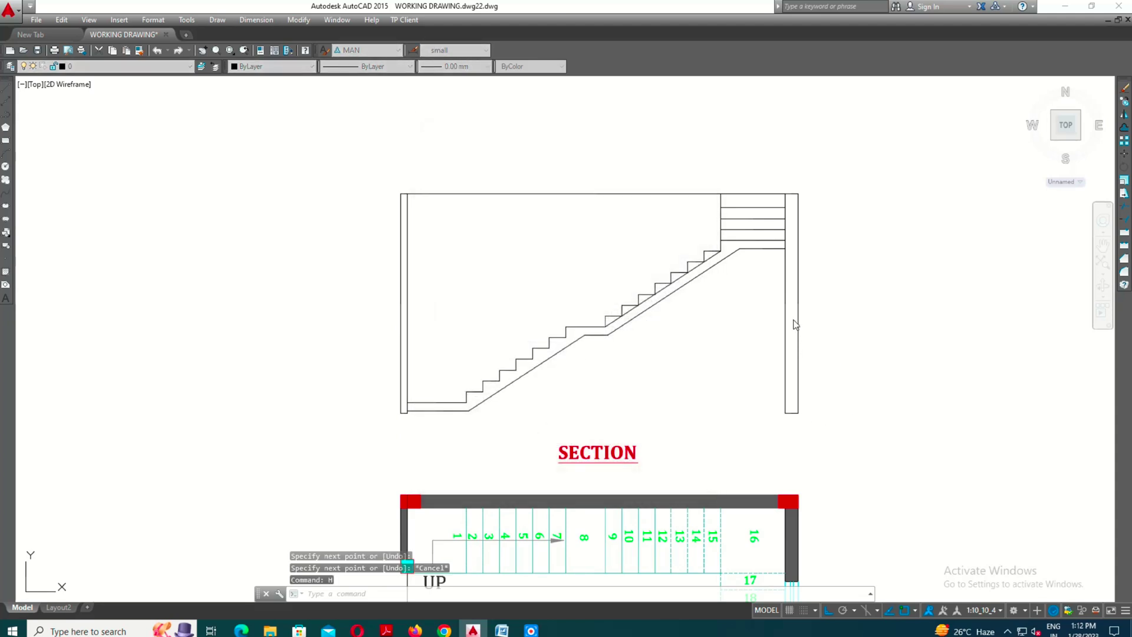
scroll(794, 324, up, 2)
click(794, 313)
scroll(790, 324, down, 4)
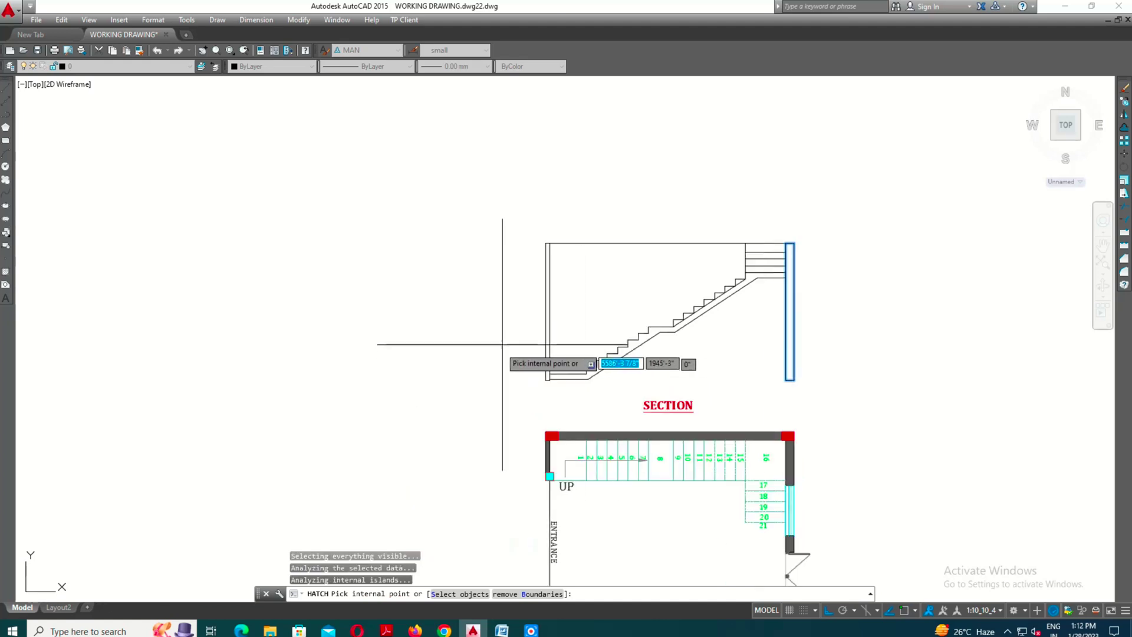
scroll(513, 341, up, 4)
click(593, 352)
key(Return)
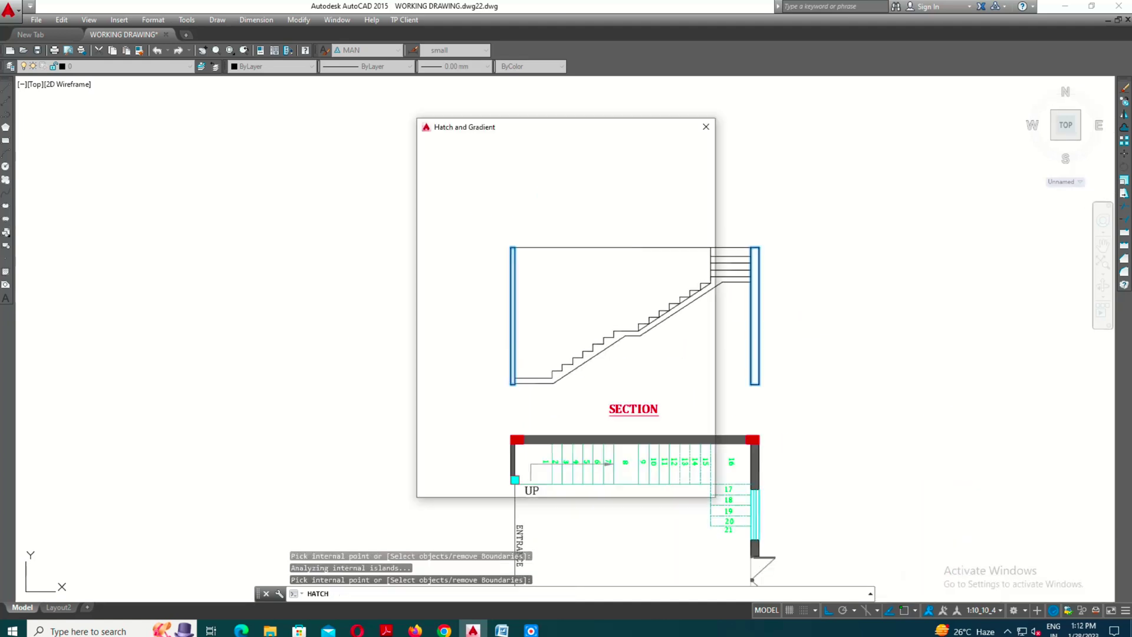
click(566, 486)
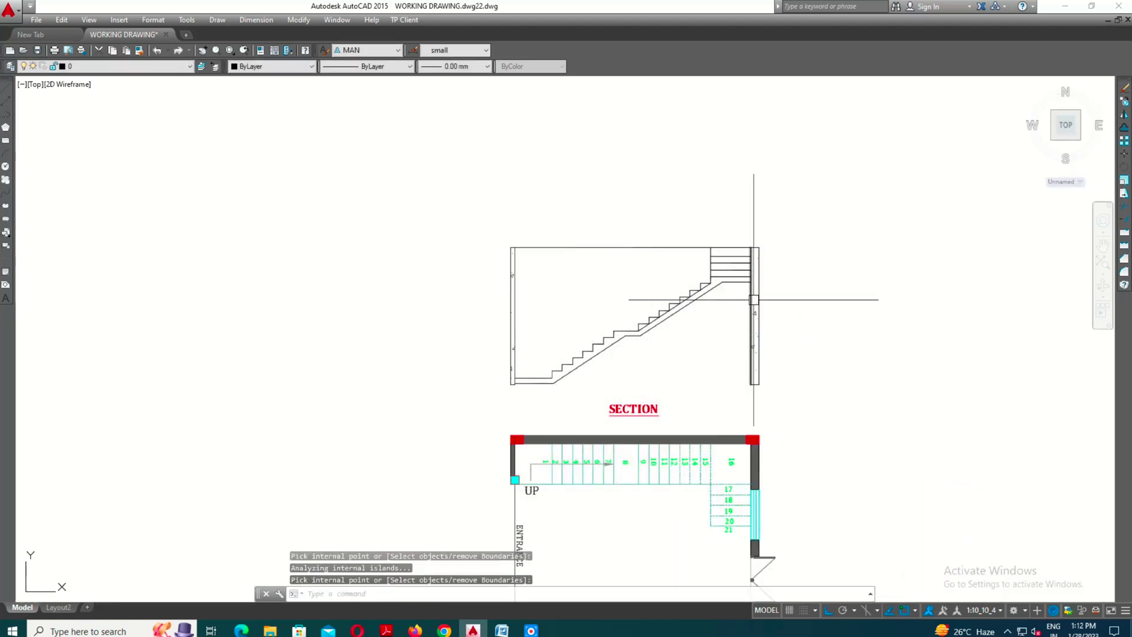
scroll(753, 299, up, 2)
key(Return)
click(753, 313)
Change the side-wall hatch pattern to the diagonal ANSI34 pattern
right_click(755, 316)
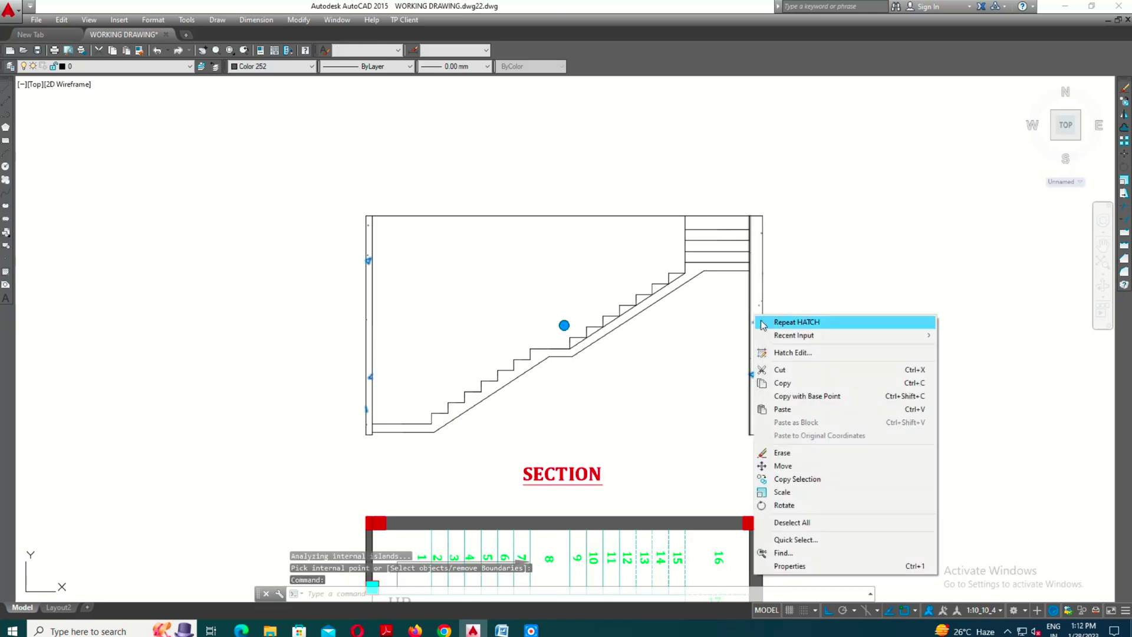
click(789, 352)
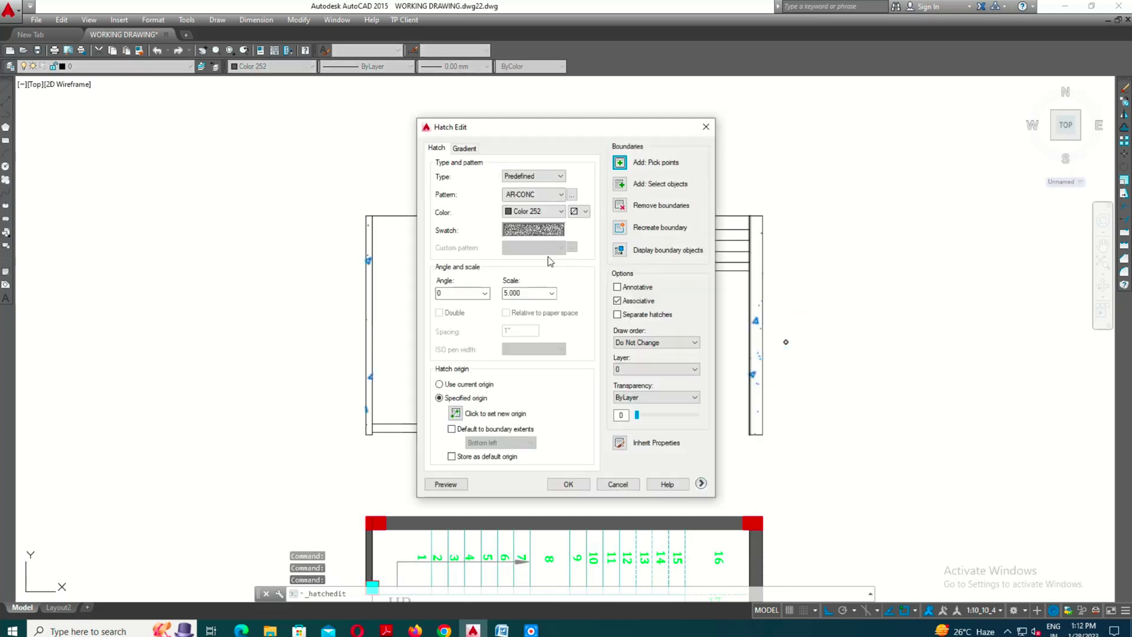
click(543, 229)
scroll(570, 342, down, 3)
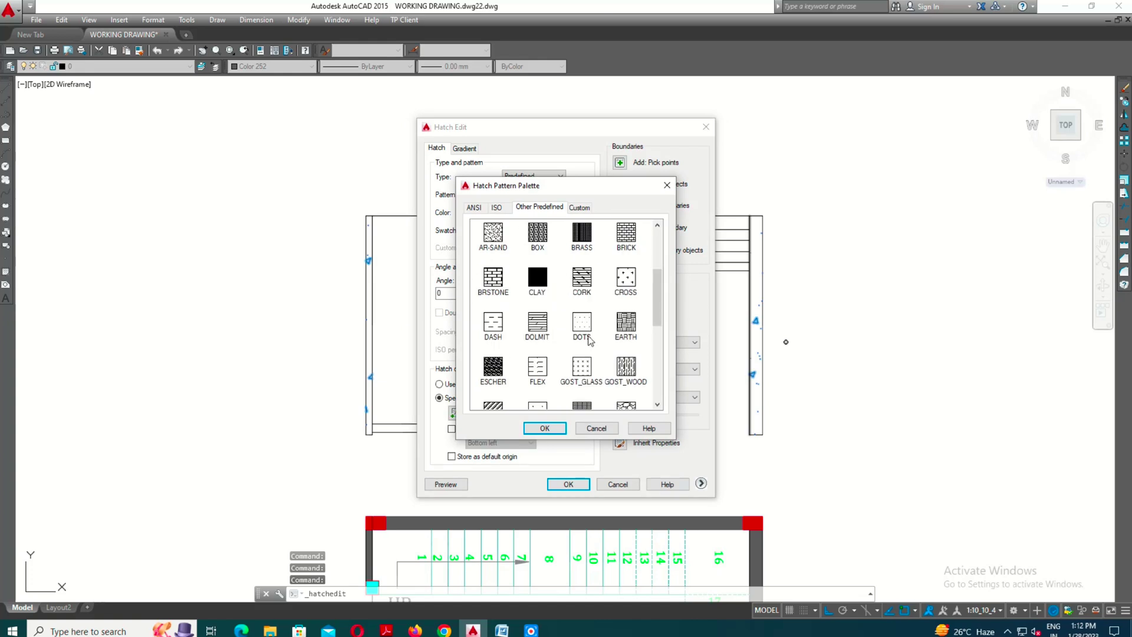
scroll(560, 353, down, 3)
scroll(550, 373, down, 2)
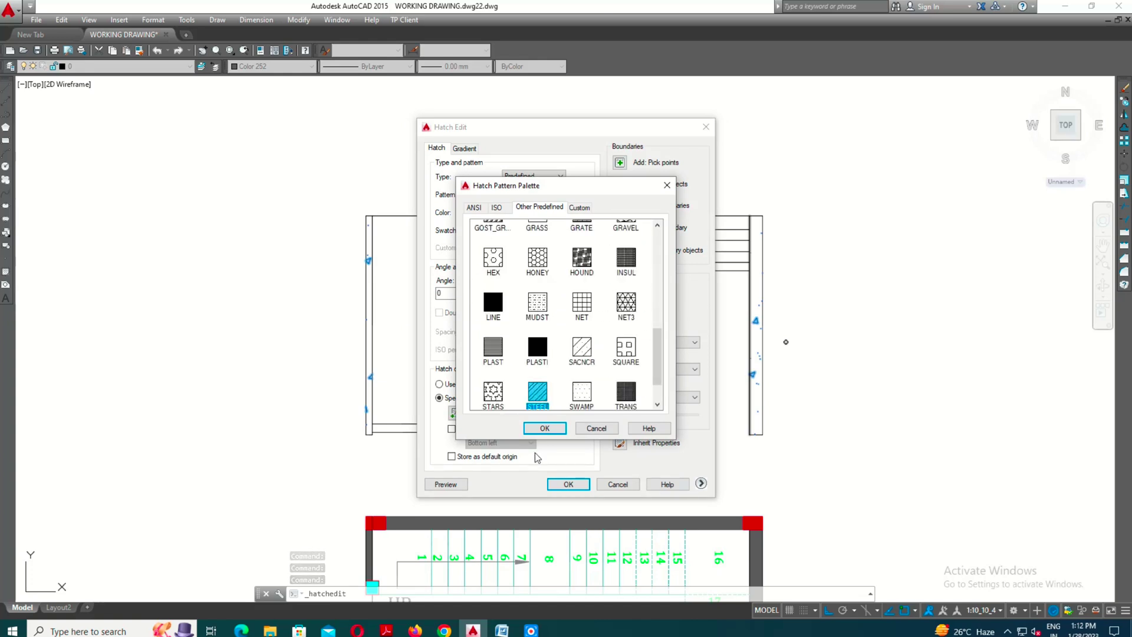
scroll(569, 369, down, 1)
scroll(562, 253, up, 3)
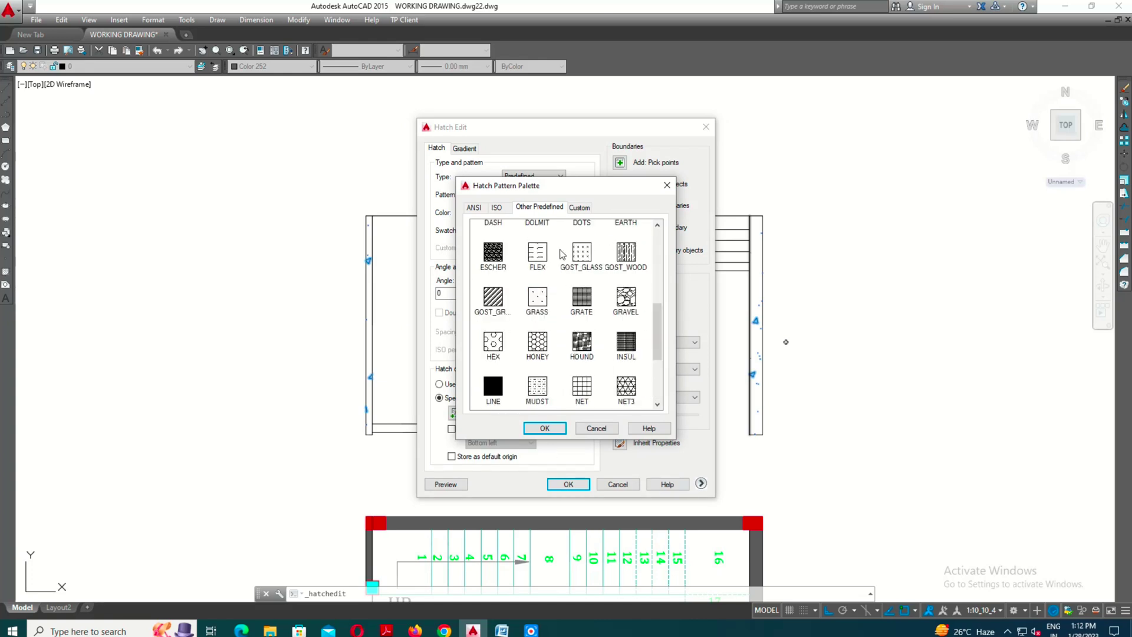
click(500, 226)
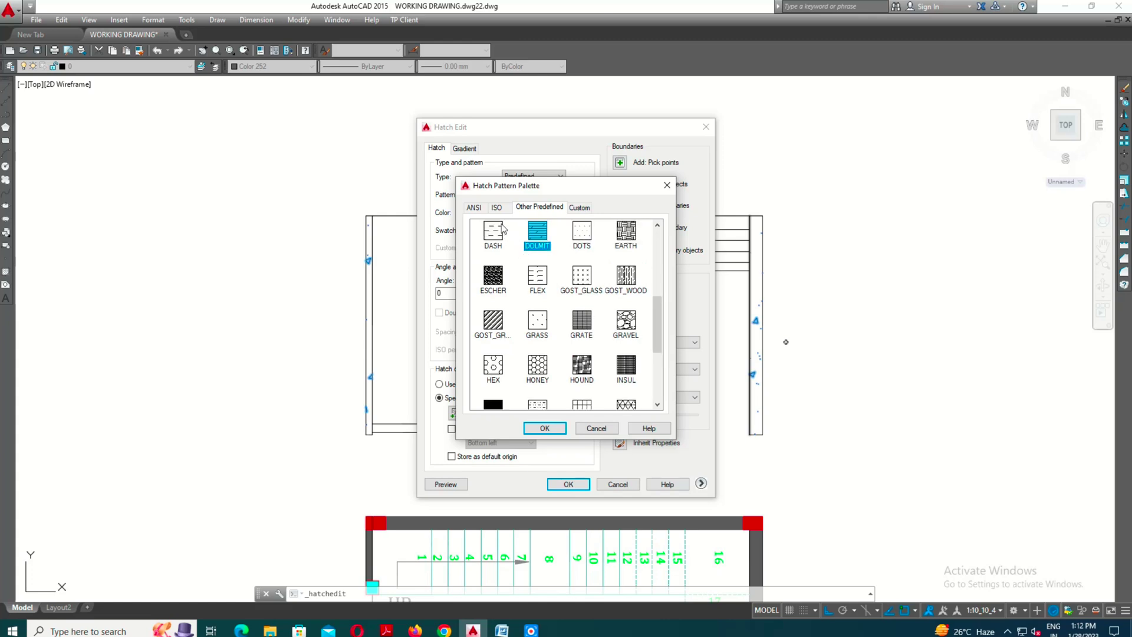
click(579, 208)
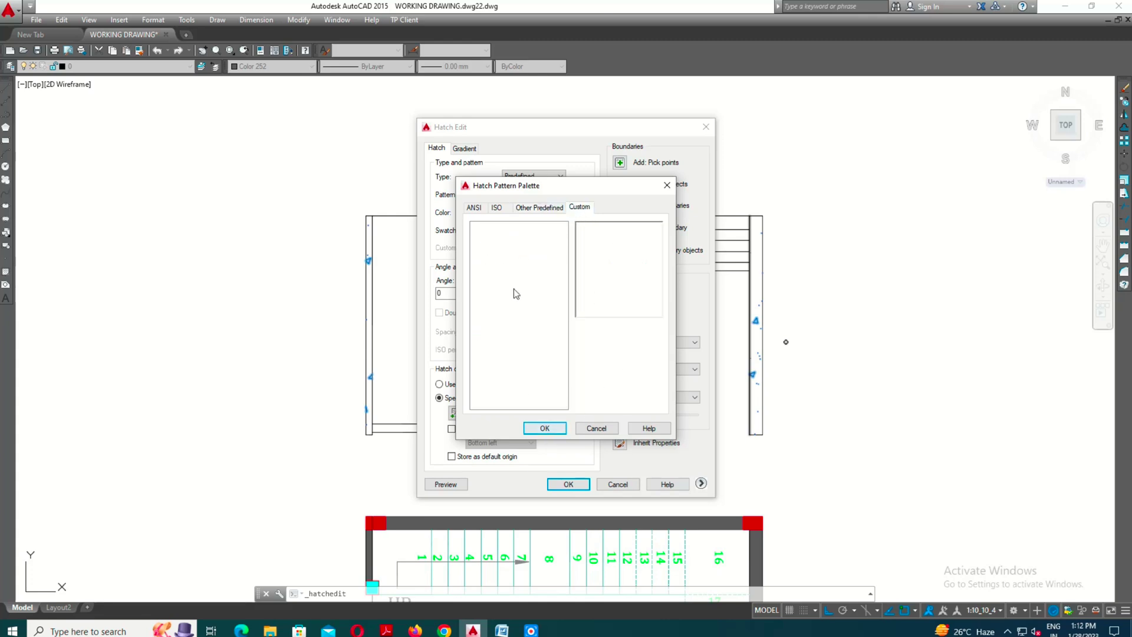
click(495, 209)
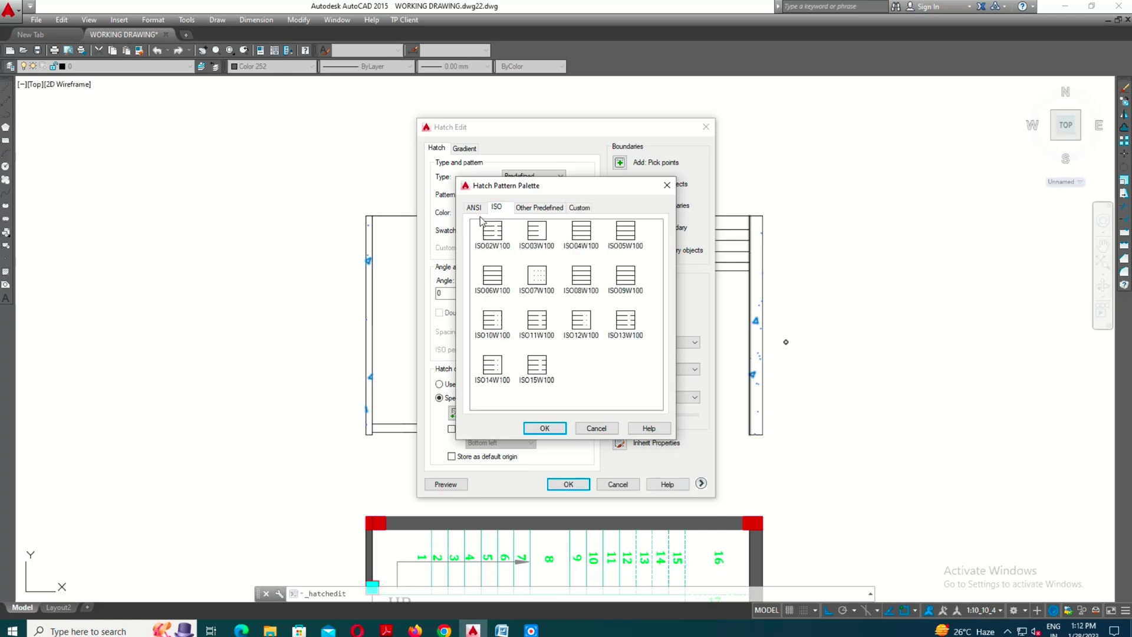
click(475, 208)
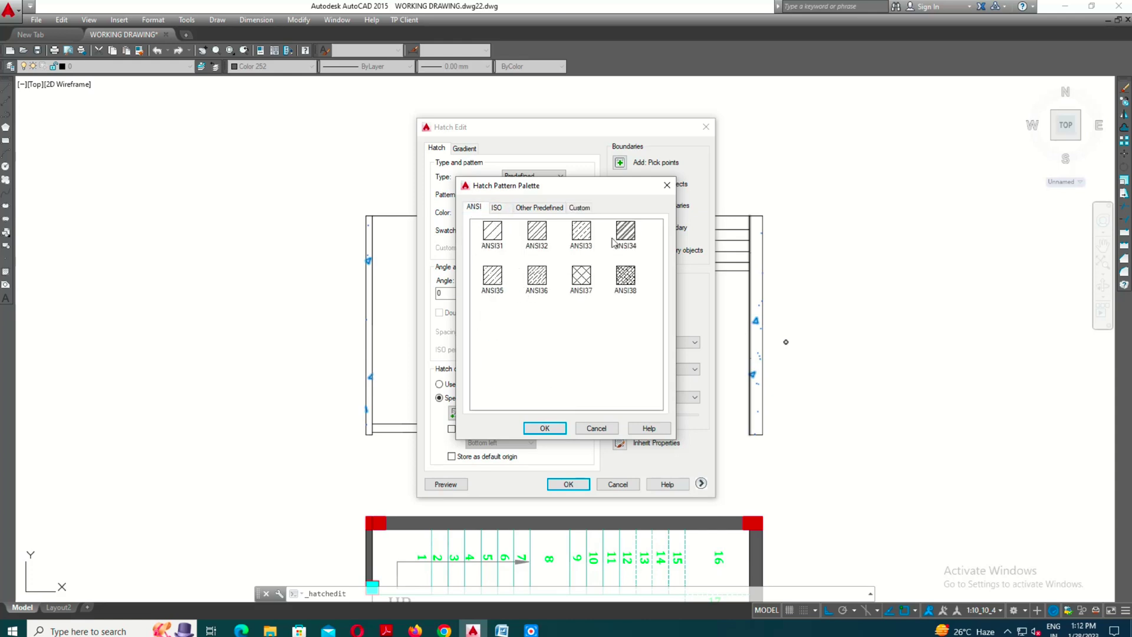
click(544, 430)
text(50)
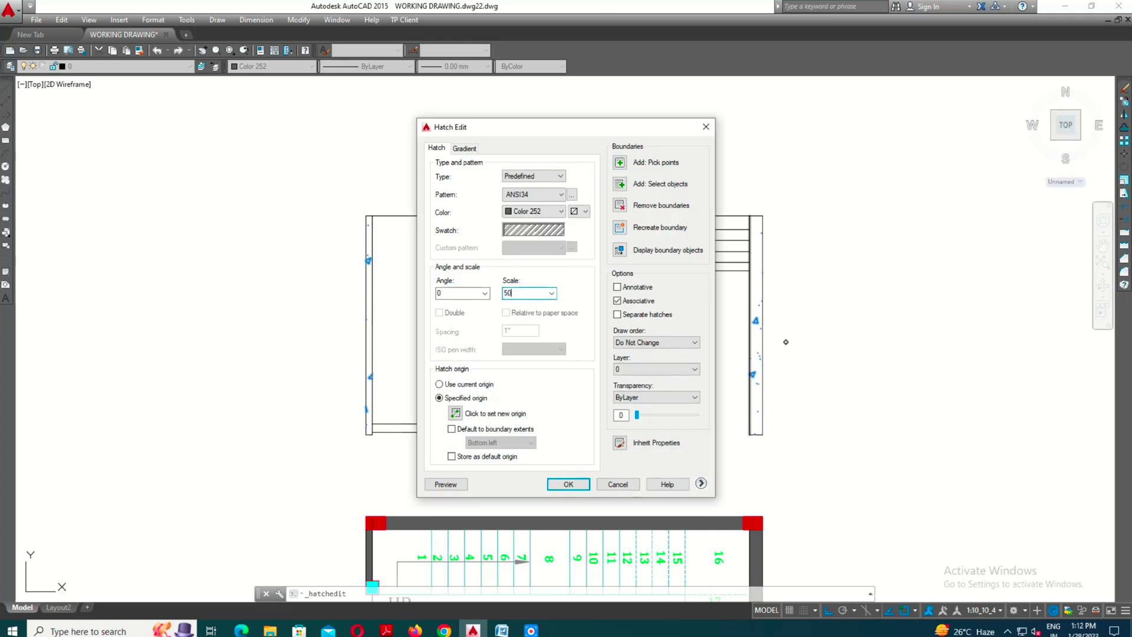
key(Return)
Set the side-wall hatch scale to 2 for a denser diagonal pattern
scroll(755, 345, up, 2)
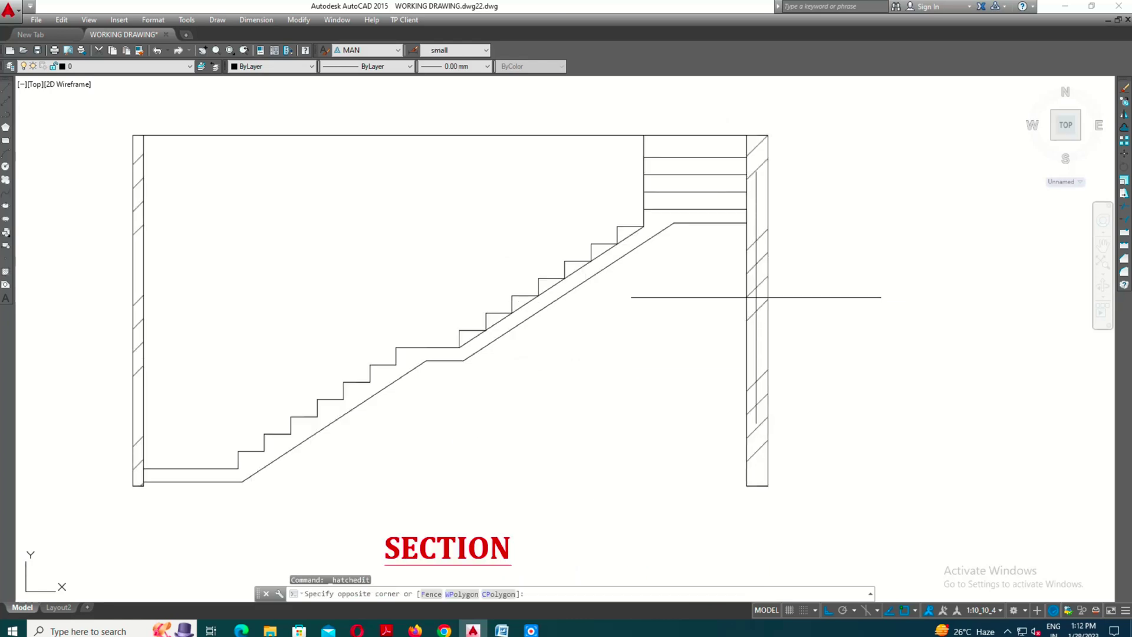
click(764, 287)
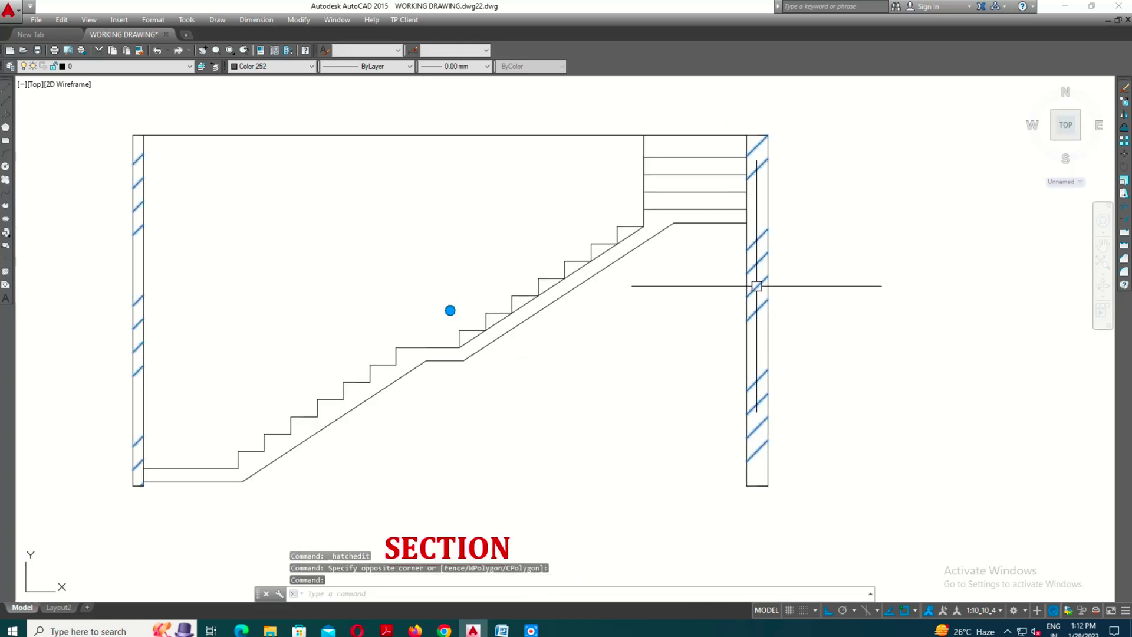
right_click(757, 286)
click(792, 326)
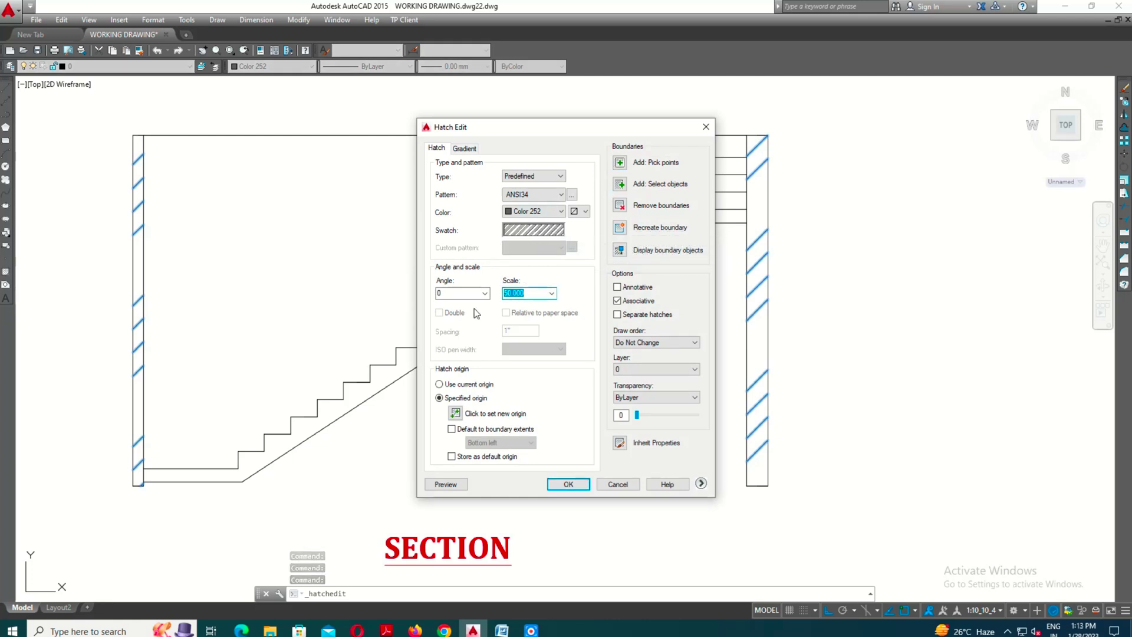
text(20)
key(Return)
key(Escape)
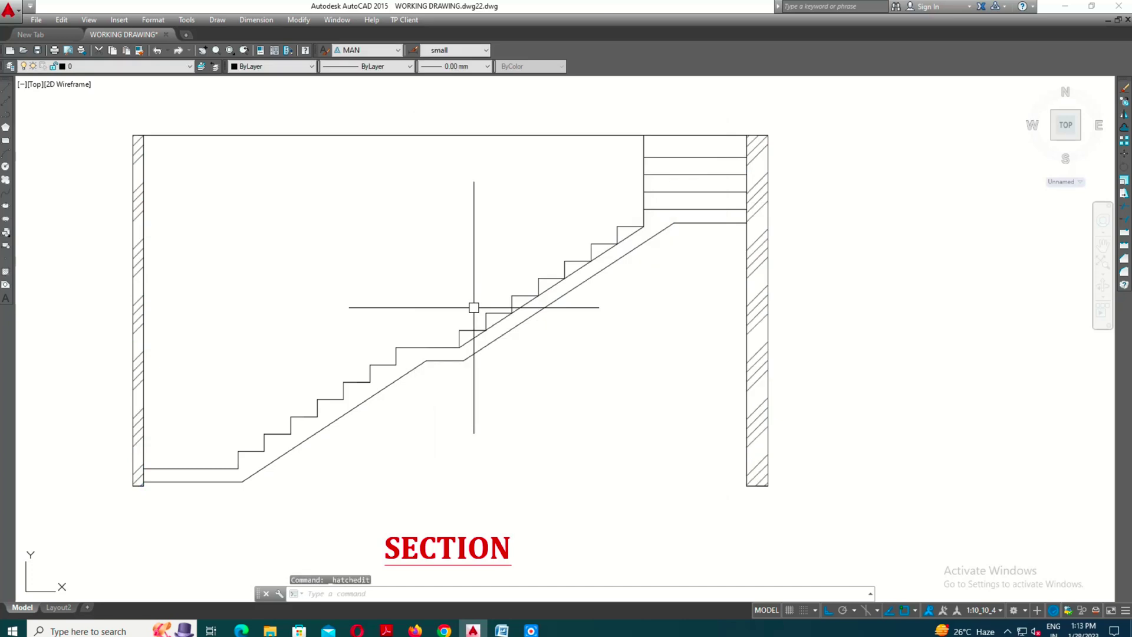
scroll(690, 437, down, 2)
middle_drag(680, 417, 740, 391)
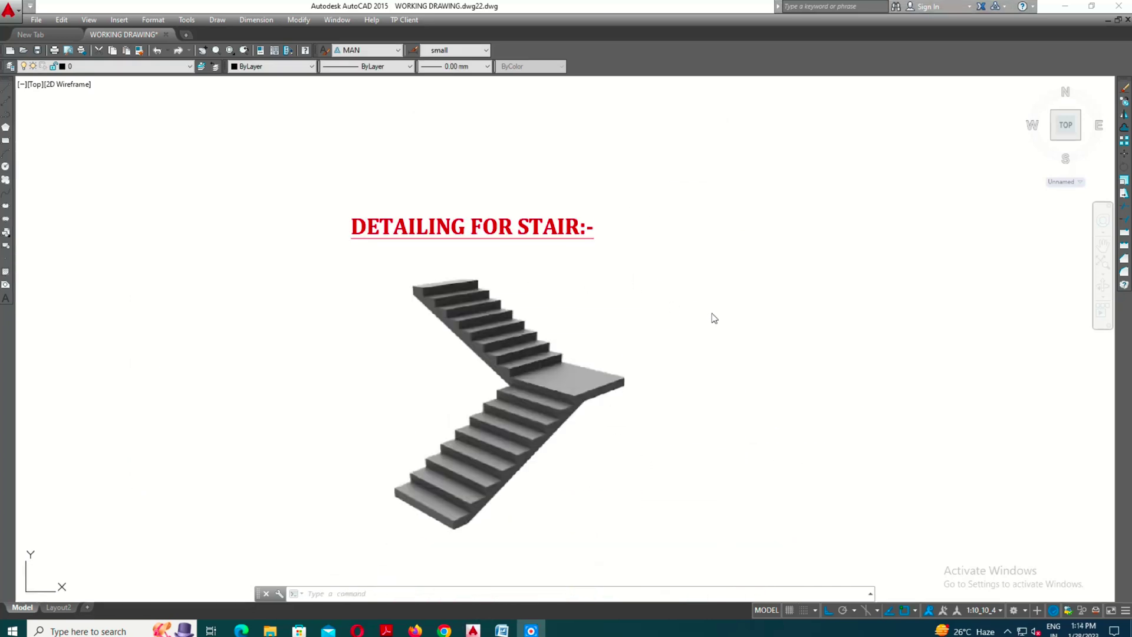
scroll(647, 282, up, 2)
scroll(668, 246, down, 2)
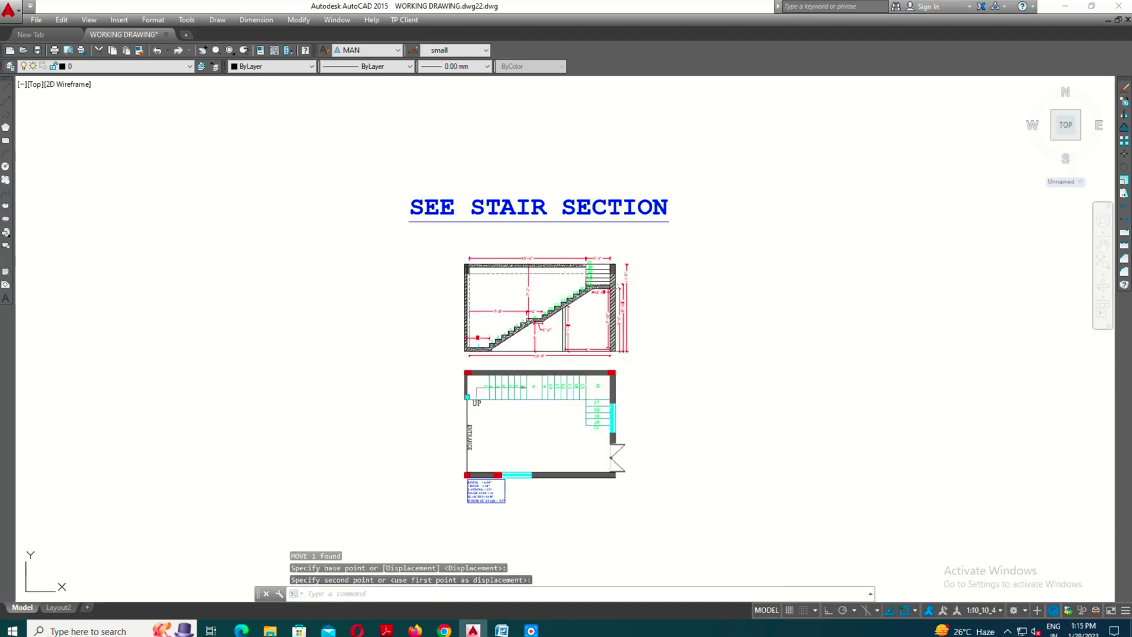
scroll(626, 207, up, 2)
key(Escape)
scroll(609, 245, down, 2)
scroll(383, 254, up, 1)
click(383, 219)
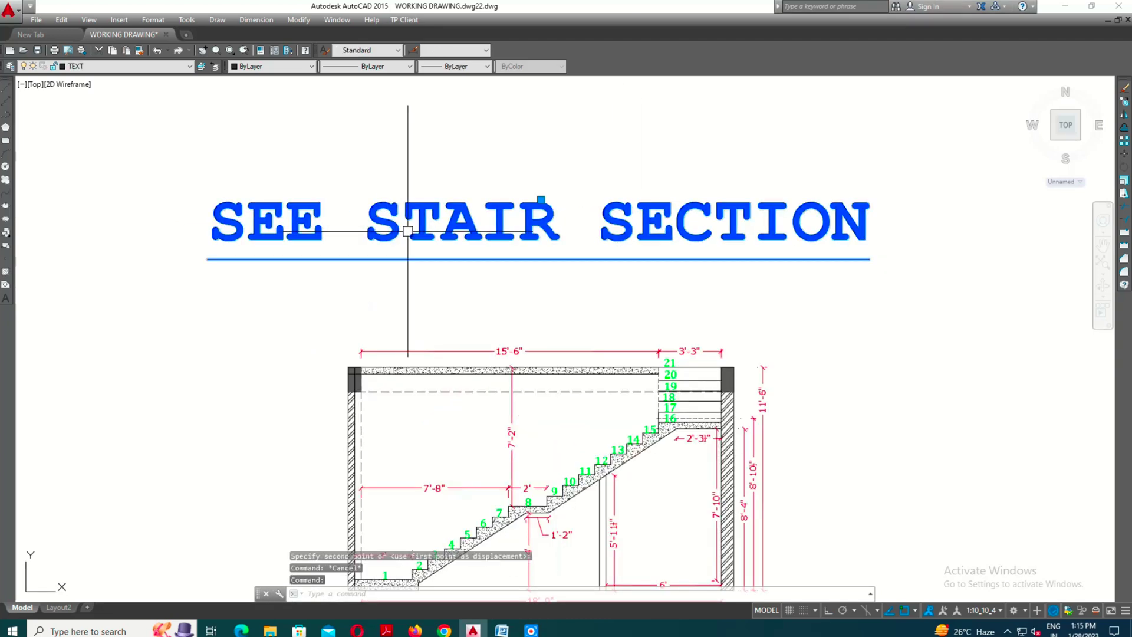
scroll(510, 285, down, 2)
key(Escape)
scroll(436, 335, up, 2)
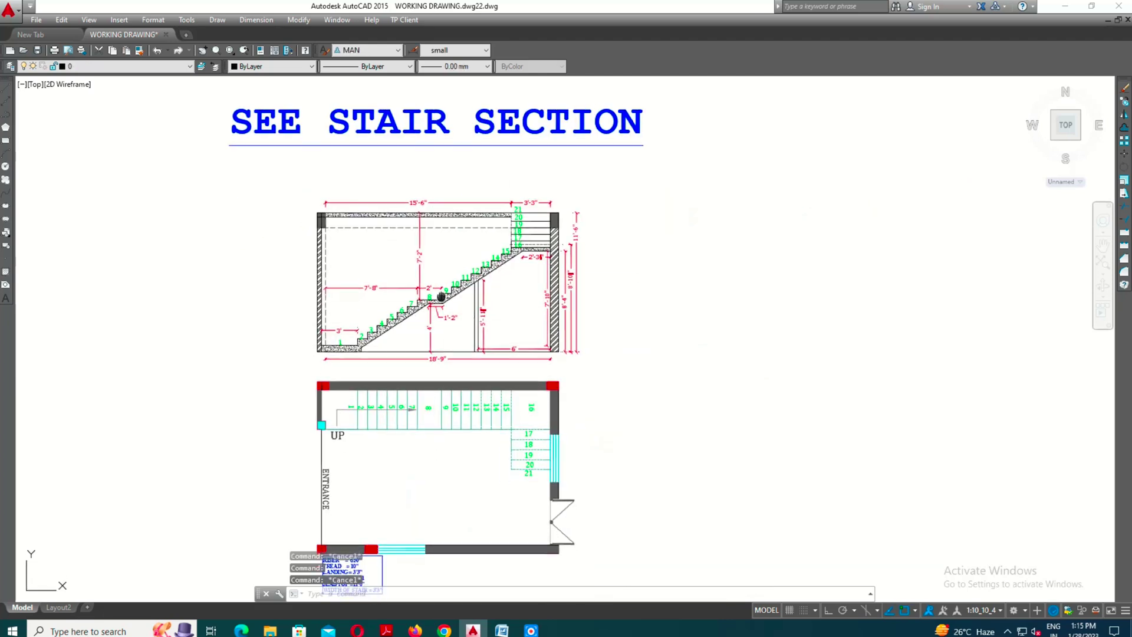
middle_drag(379, 406, 392, 323)
scroll(389, 421, up, 2)
scroll(389, 443, up, 2)
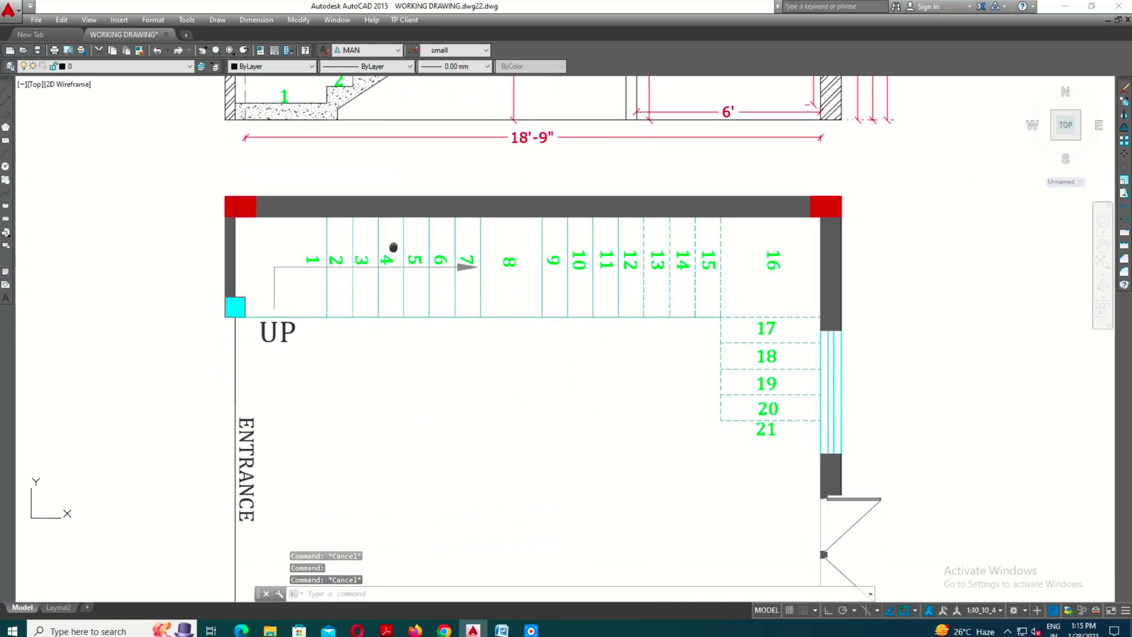
scroll(365, 248, up, 2)
scroll(343, 235, down, 2)
mouse_move(467, 450)
middle_down()
mouse_move(444, 271)
mouse_move(417, 240)
middle_up()
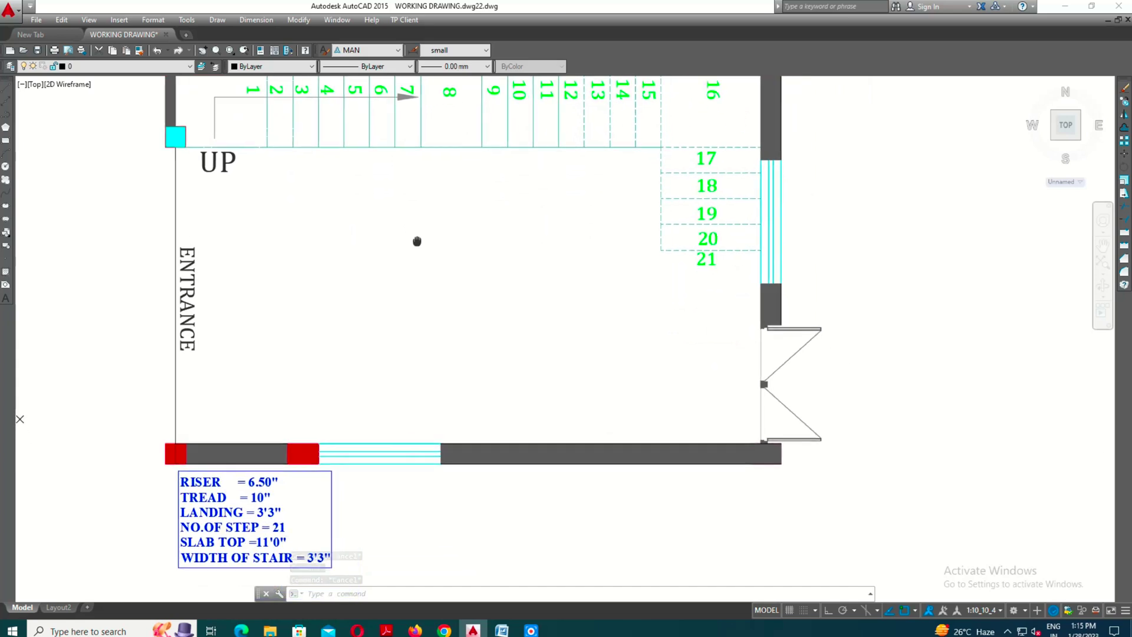
middle_drag(338, 441, 341, 537)
middle_drag(399, 384, 405, 524)
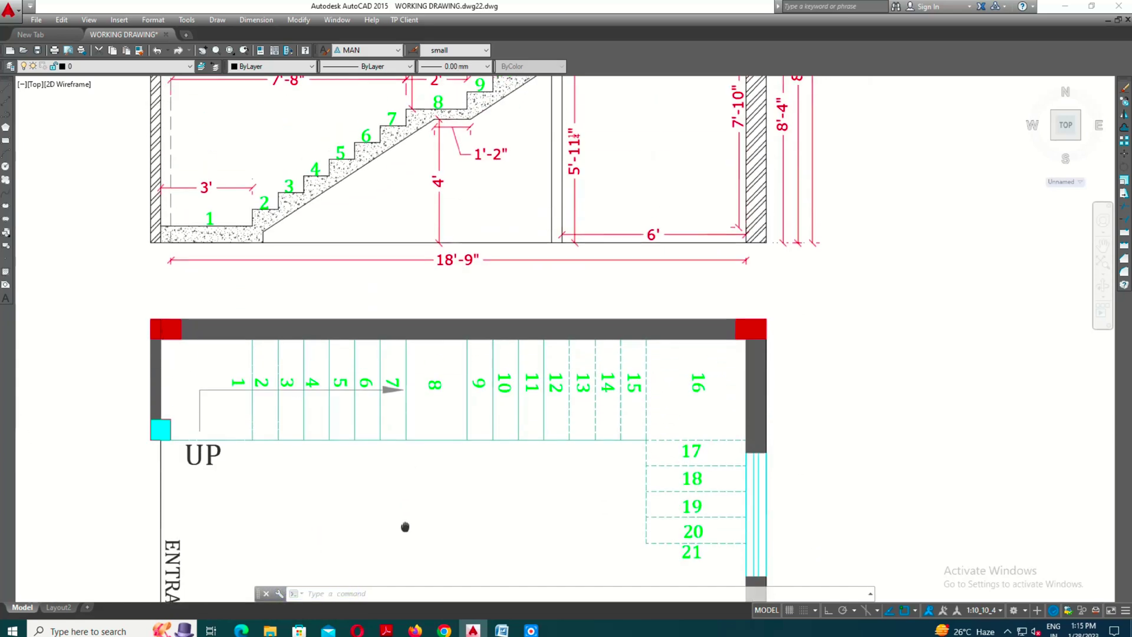
middle_drag(459, 424, 273, 342)
scroll(197, 331, up, 2)
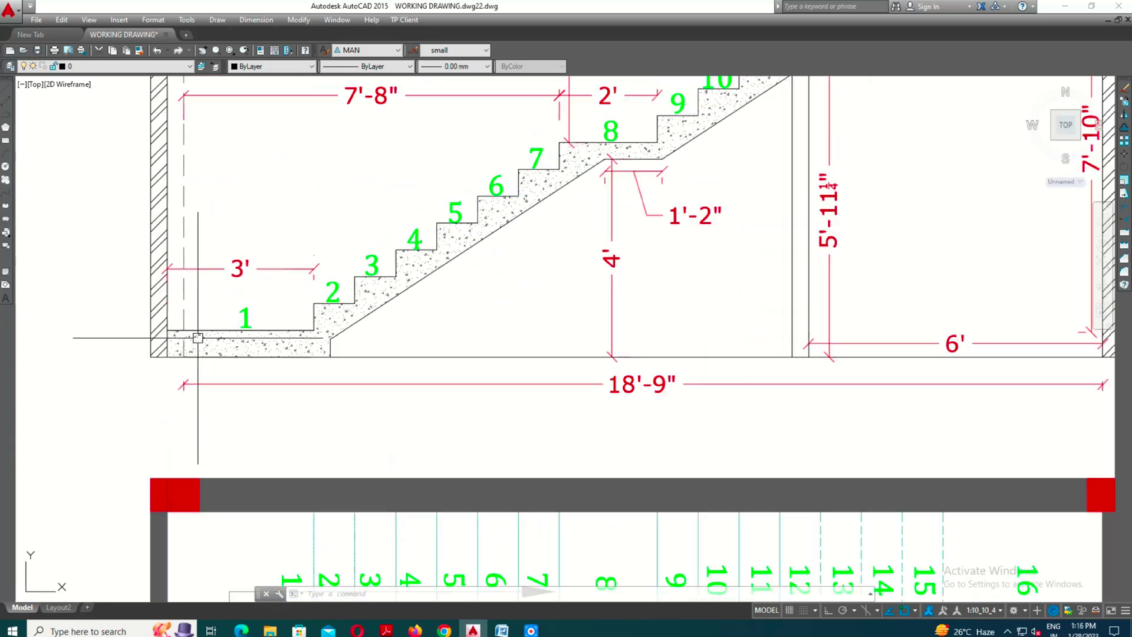
scroll(198, 353, up, 2)
middle_drag(197, 376, 189, 422)
middle_drag(445, 434, 551, 487)
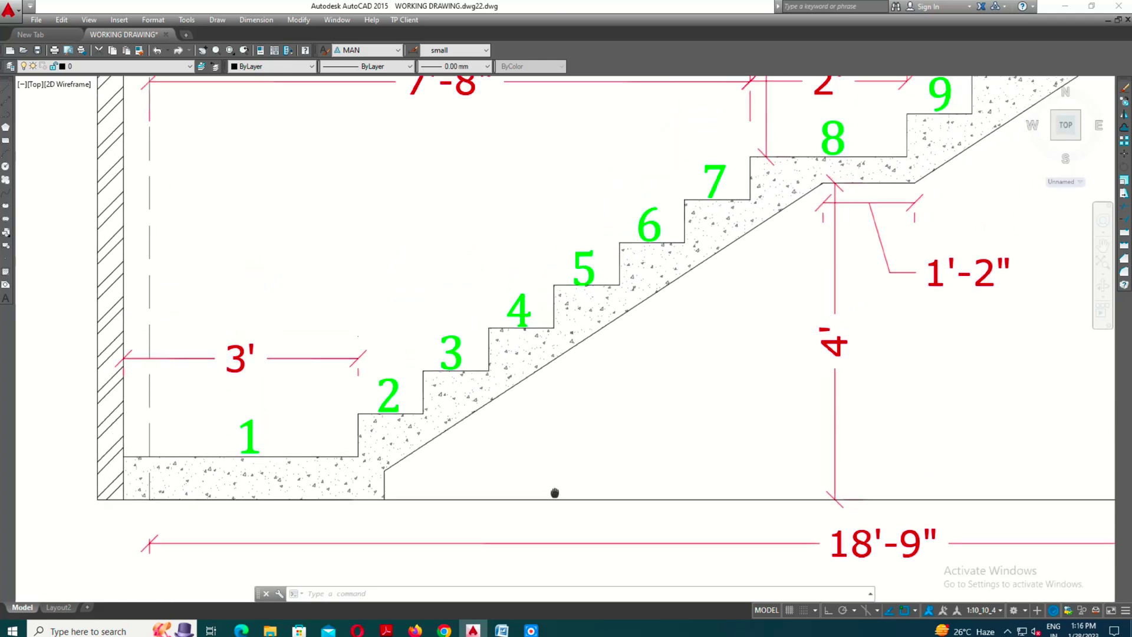
scroll(457, 441, down, 4)
middle_drag(656, 404, 566, 442)
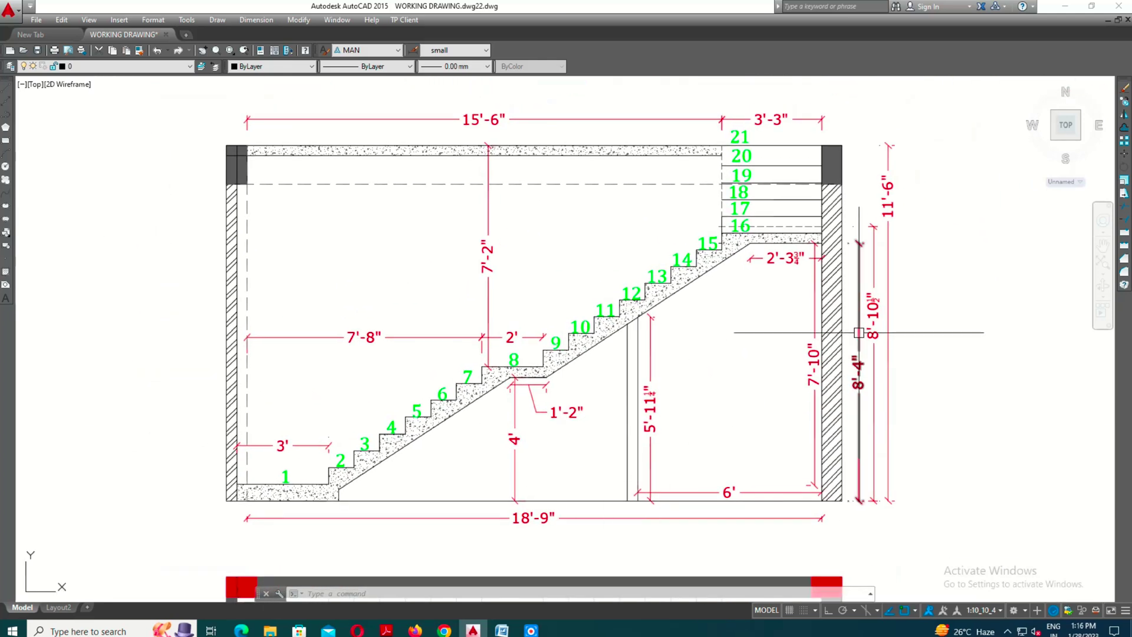
middle_drag(788, 360, 723, 378)
middle_drag(796, 520, 815, 512)
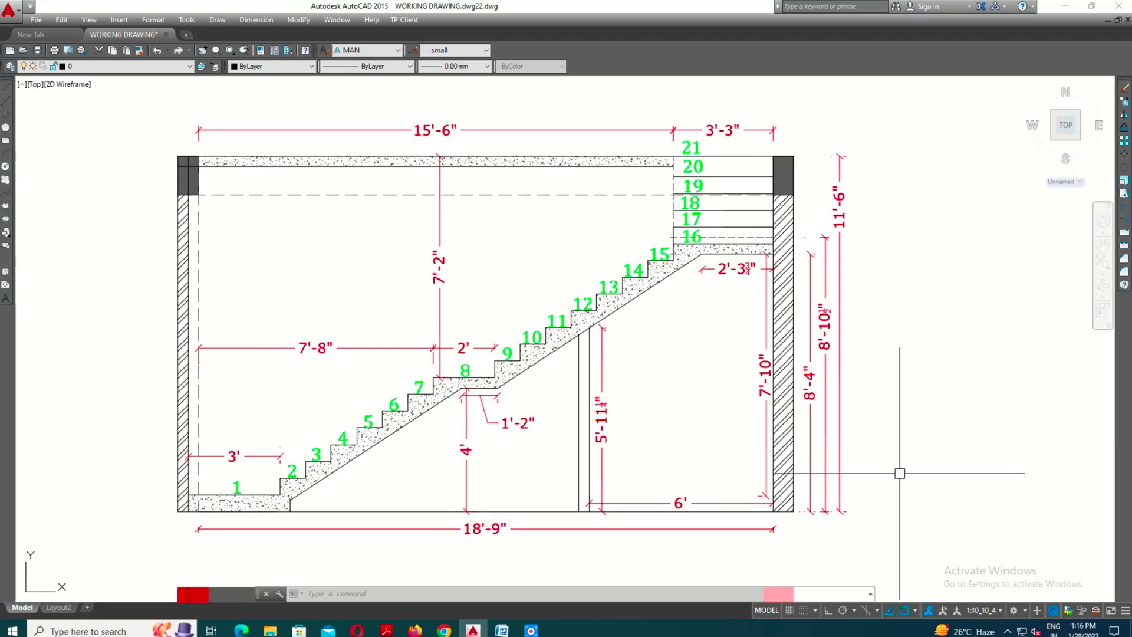